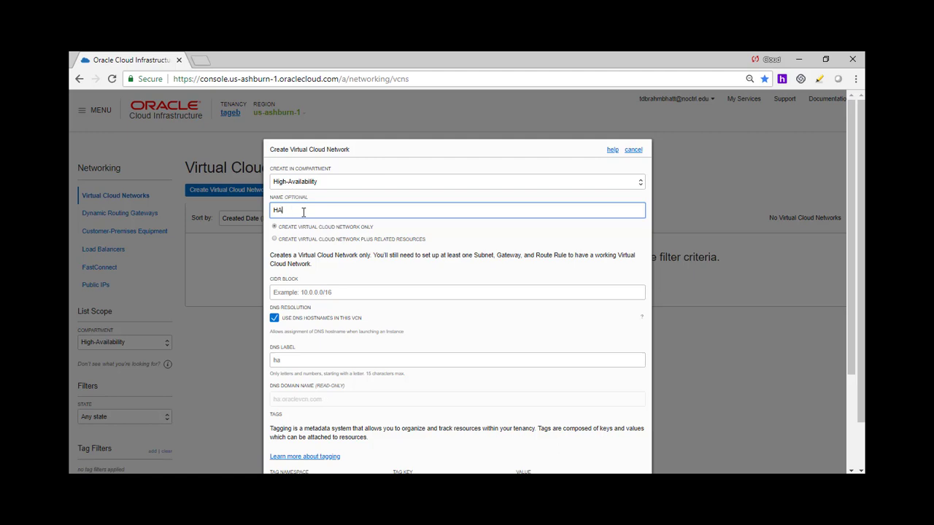
Create the virtual cloud network HA-VCN with CIDR block 10.0.0.0/16 in the High-Availability compartment
{"action": "type", "text": "-VCN"}
{"action": "left_click", "coordinate": [347, 294]}
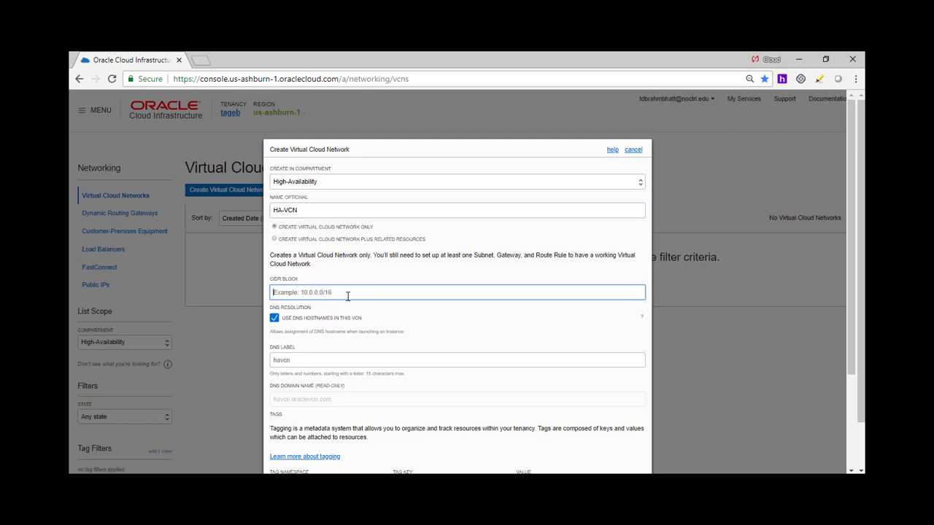
{"action": "type", "text": "10.0.0."}
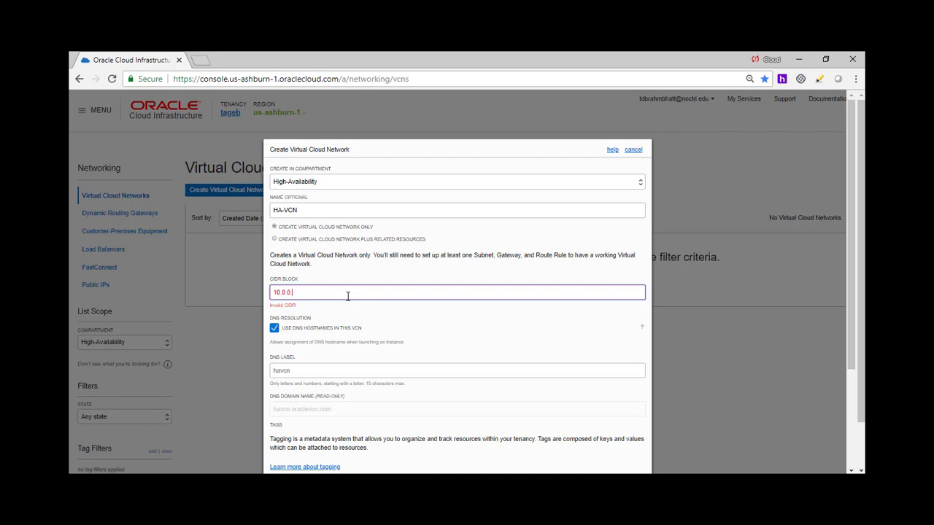
{"action": "type", "text": "0/16"}
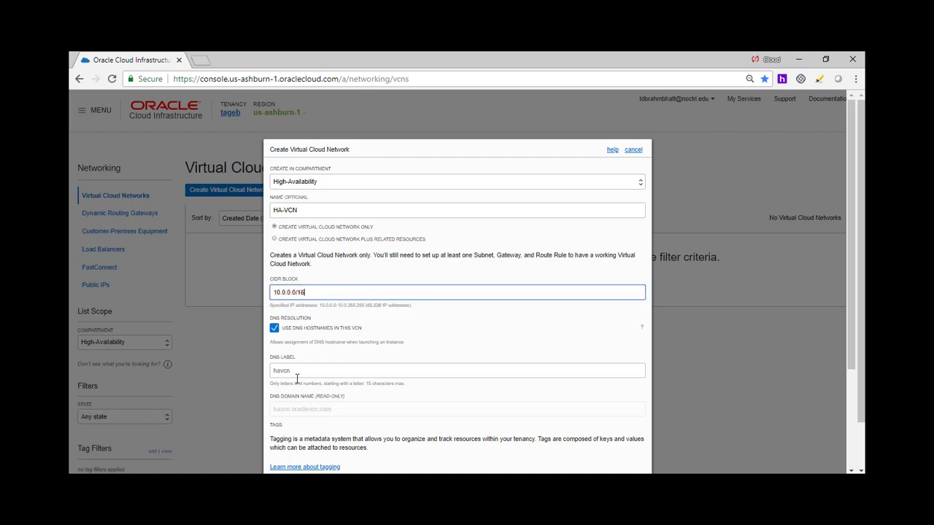
{"action": "scroll", "coordinate": [334, 343], "scroll_direction": "down", "scroll_amount": 3}
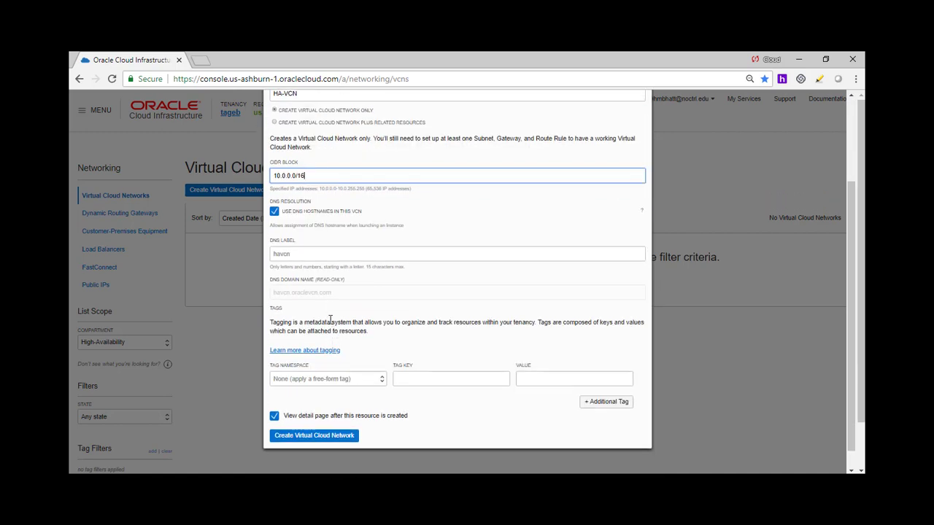
{"action": "scroll", "coordinate": [330, 343], "scroll_direction": "down", "scroll_amount": 1}
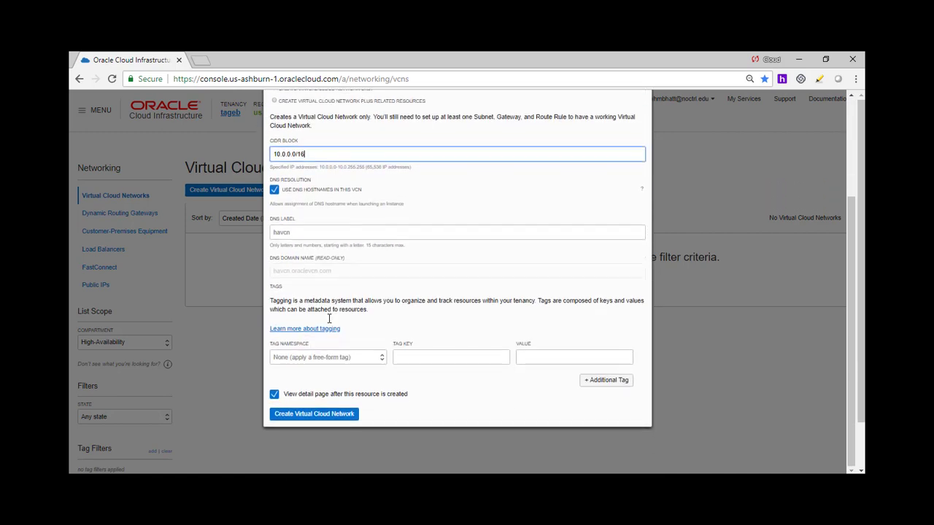
{"action": "left_click", "coordinate": [332, 414]}
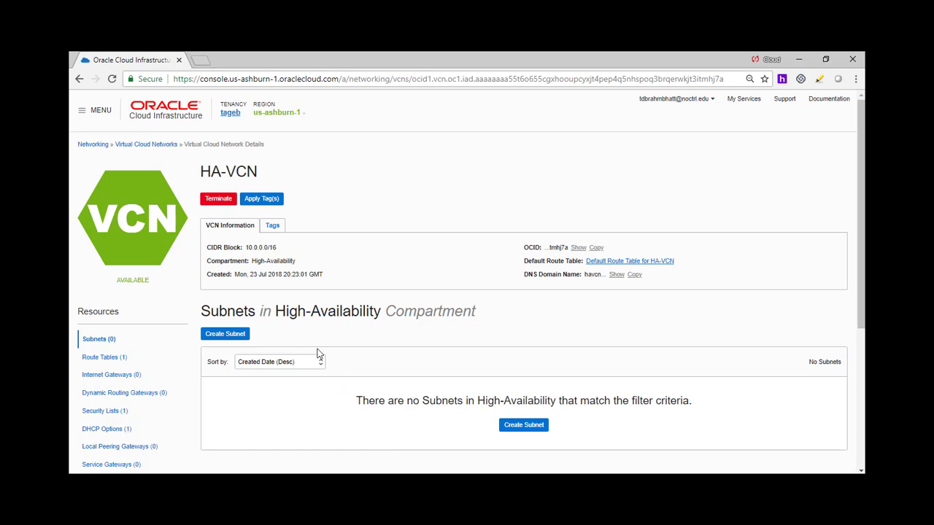
Open the default security list of HA-VCN and review its ingress rules
{"action": "left_click", "coordinate": [111, 413]}
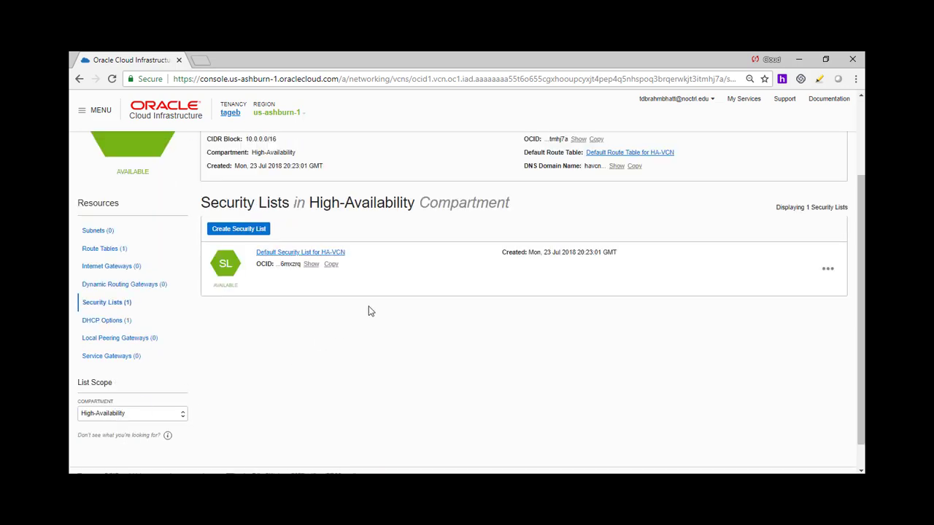
{"action": "left_click", "coordinate": [313, 253]}
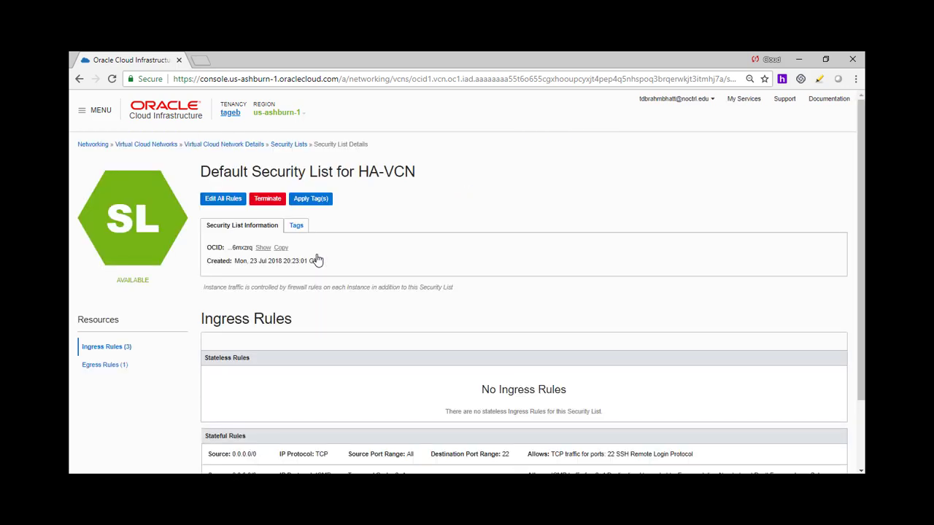
{"action": "scroll", "coordinate": [316, 259], "scroll_direction": "down", "scroll_amount": 3}
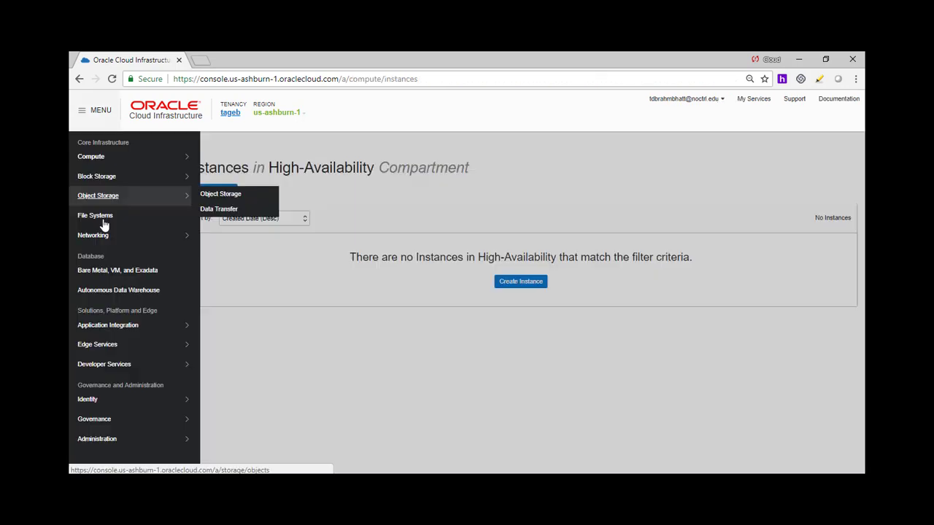
Return to the virtual cloud networks and open the details of HA-VCN
{"action": "mouse_move", "coordinate": [109, 237]}
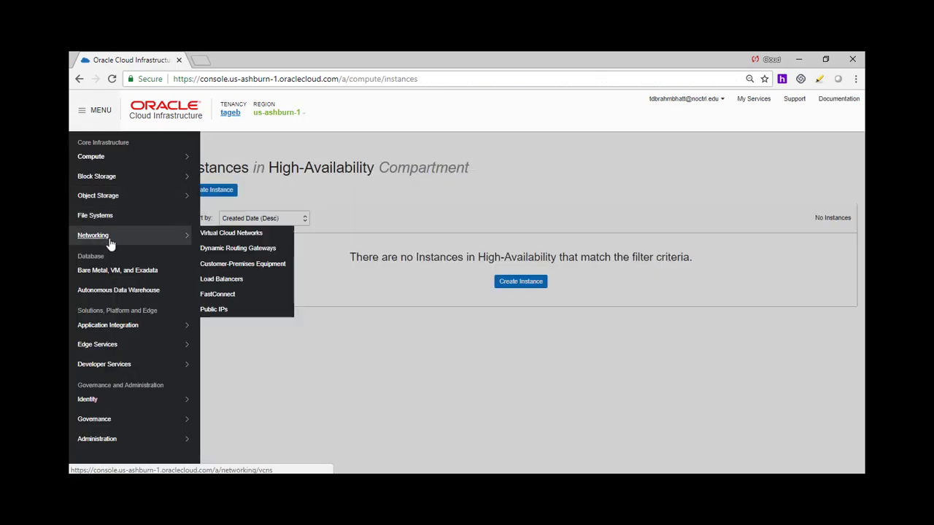
{"action": "left_click", "coordinate": [211, 232]}
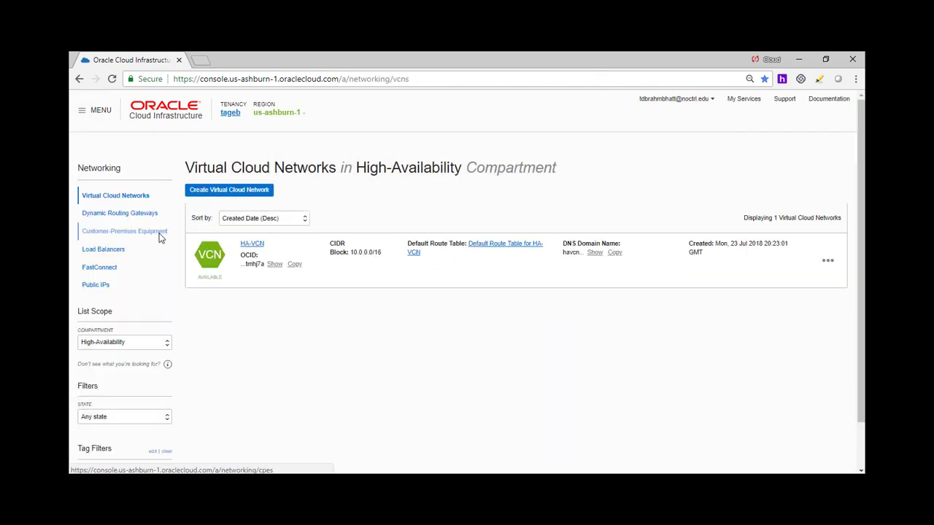
{"action": "left_click", "coordinate": [201, 248]}
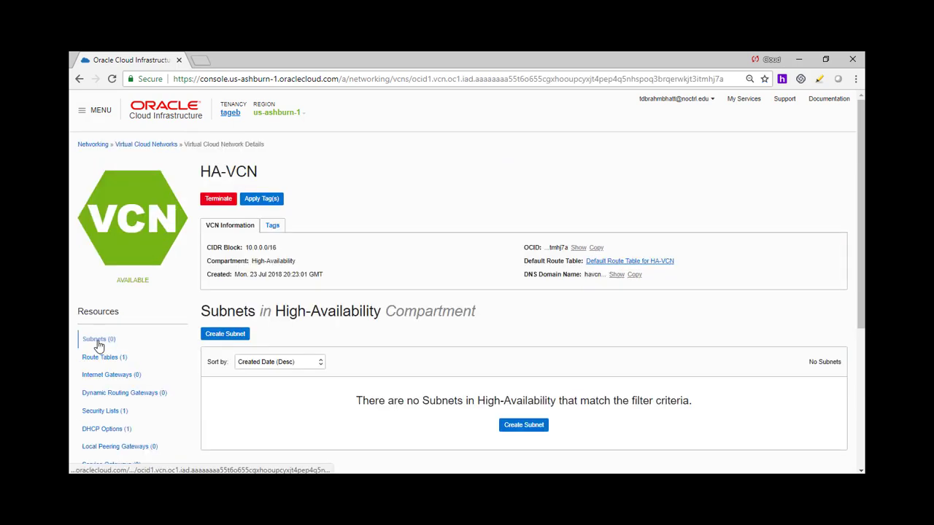
Start a new subnet in HA-VCN named HA-SUBNET1 in availability domain VtZp:US-ASHBURN-AD-1
{"action": "left_click", "coordinate": [225, 333]}
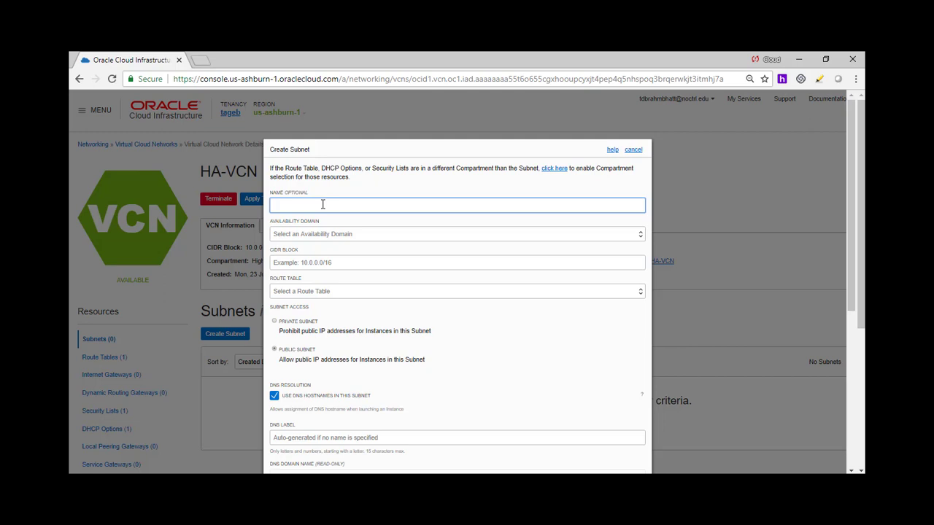
{"action": "type", "text": "HA-"}
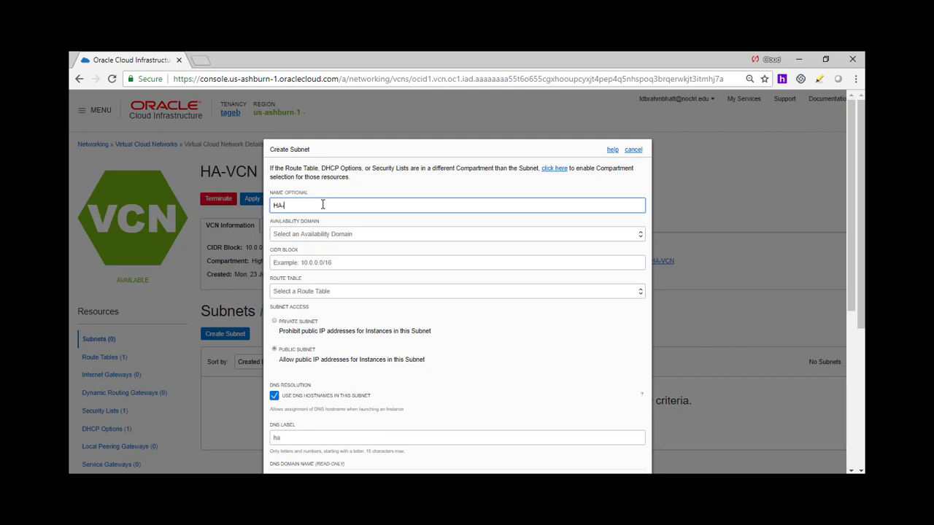
{"action": "type", "text": "SUBNET1"}
{"action": "left_click", "coordinate": [310, 237]}
{"action": "left_click", "coordinate": [310, 236]}
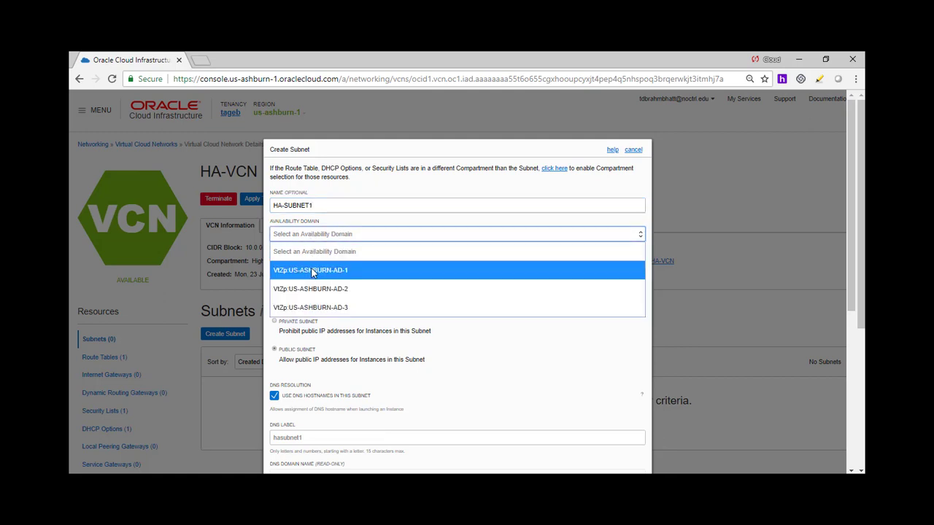
{"action": "left_click", "coordinate": [311, 267]}
{"action": "left_click", "coordinate": [312, 266]}
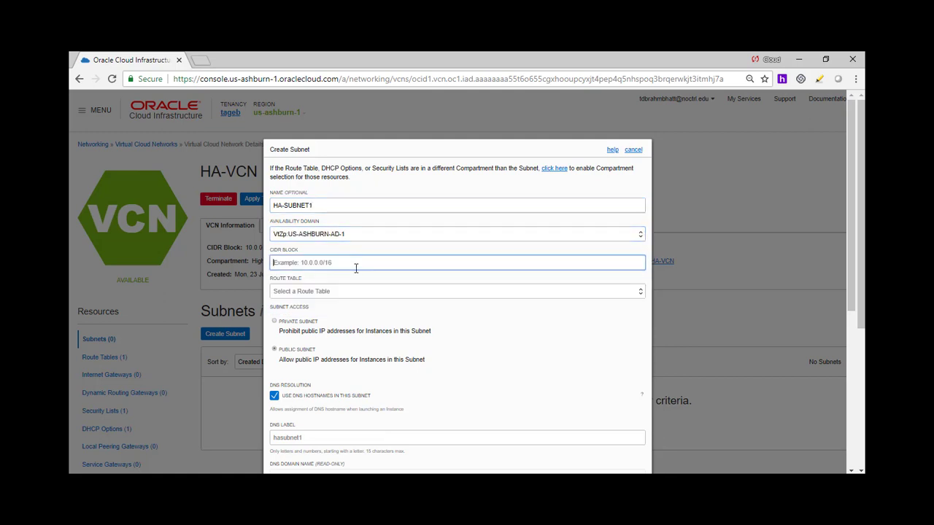
Set HA-SUBNET1's CIDR block to 10.0.1.0/24 and its route table to Default Route Table for HA-VCN
{"action": "type", "text": "10"}
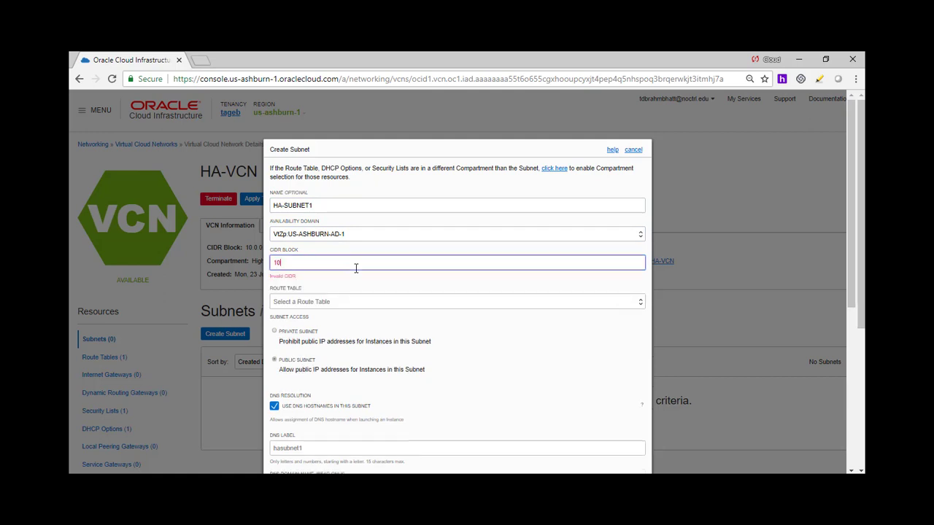
{"action": "type", "text": ".0.1.0/24"}
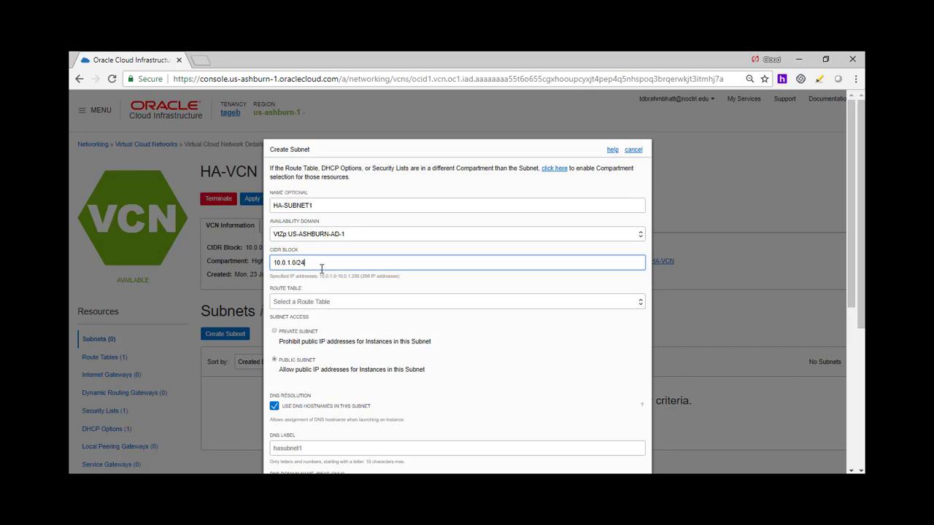
{"action": "left_click", "coordinate": [333, 302]}
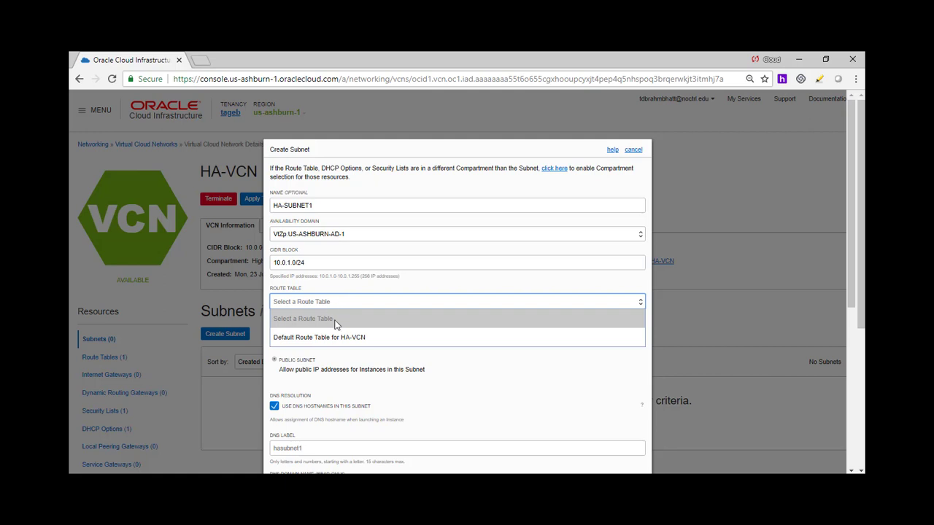
{"action": "left_click", "coordinate": [342, 340]}
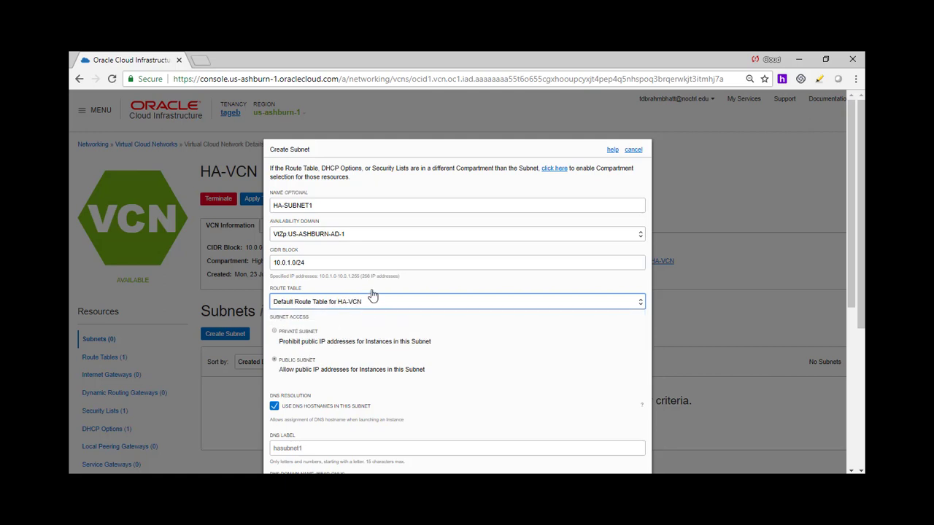
Assign Default DHCP Options for HA-VCN to HA-SUBNET1 and create it as a public subnet
{"action": "scroll", "coordinate": [302, 252], "scroll_direction": "down", "scroll_amount": 3}
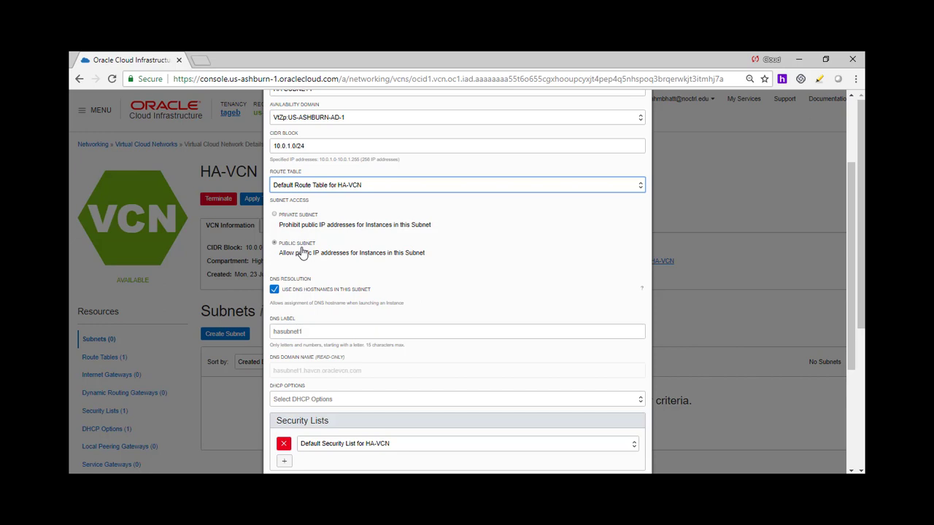
{"action": "scroll", "coordinate": [355, 332], "scroll_direction": "down", "scroll_amount": 2}
{"action": "left_click", "coordinate": [346, 340]}
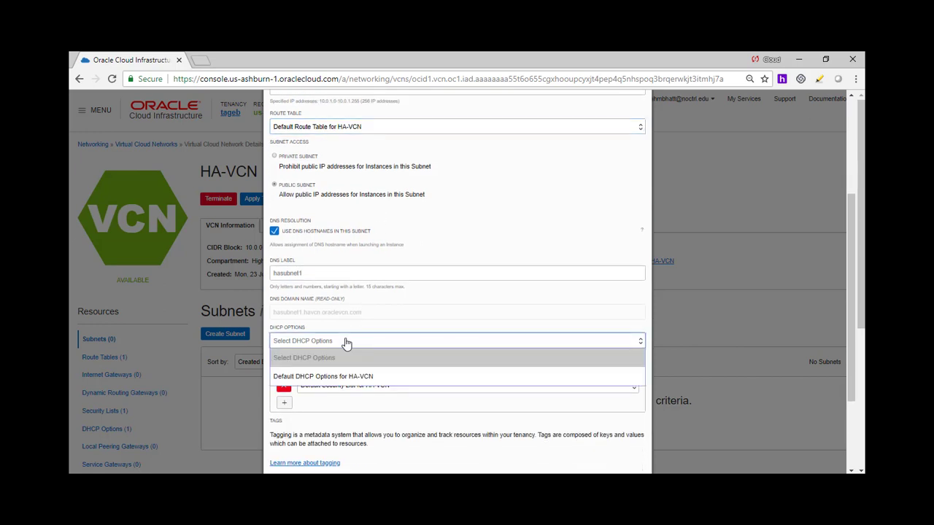
{"action": "left_click", "coordinate": [350, 376]}
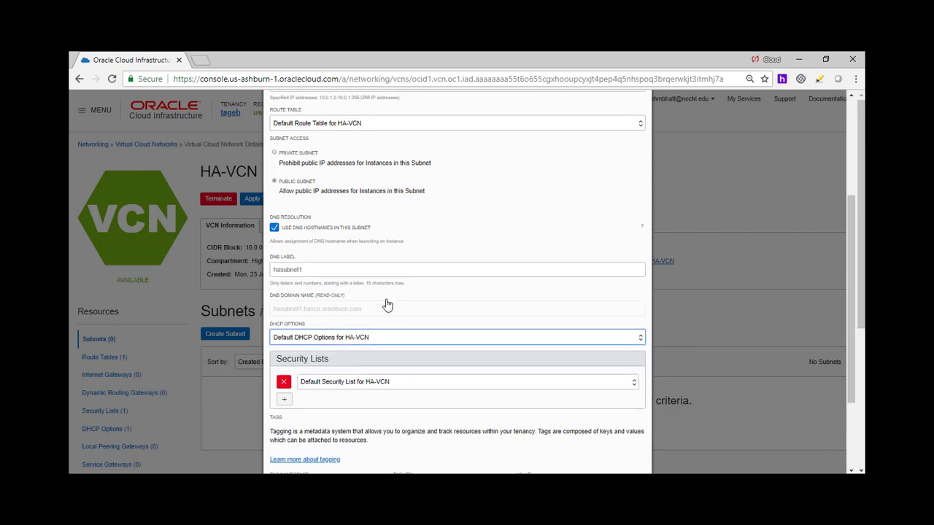
{"action": "scroll", "coordinate": [376, 321], "scroll_direction": "down", "scroll_amount": 1}
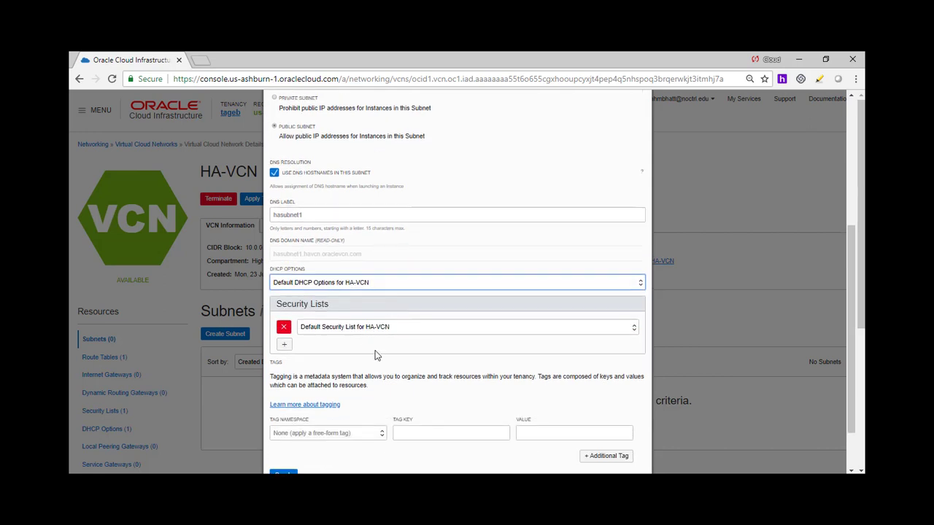
{"action": "scroll", "coordinate": [376, 355], "scroll_direction": "down", "scroll_amount": 2}
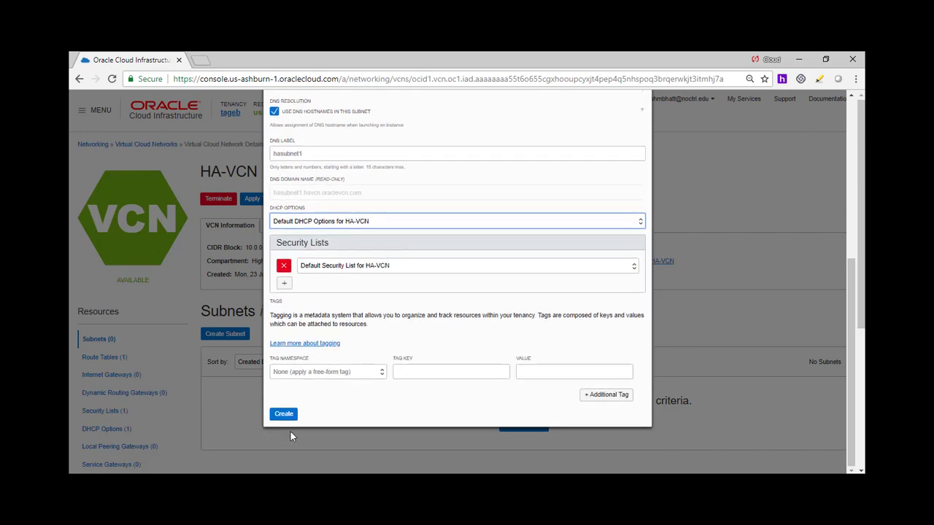
{"action": "left_click", "coordinate": [290, 415]}
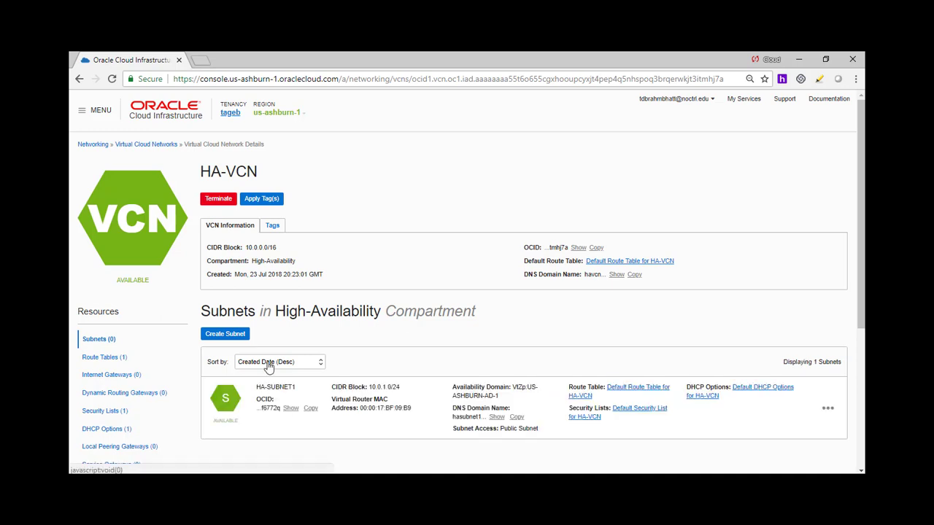
Start a second subnet in HA-VCN named HA-SUBNET2 in availability domain VtZp:US-ASHBURN-AD-2
{"action": "left_click", "coordinate": [232, 335]}
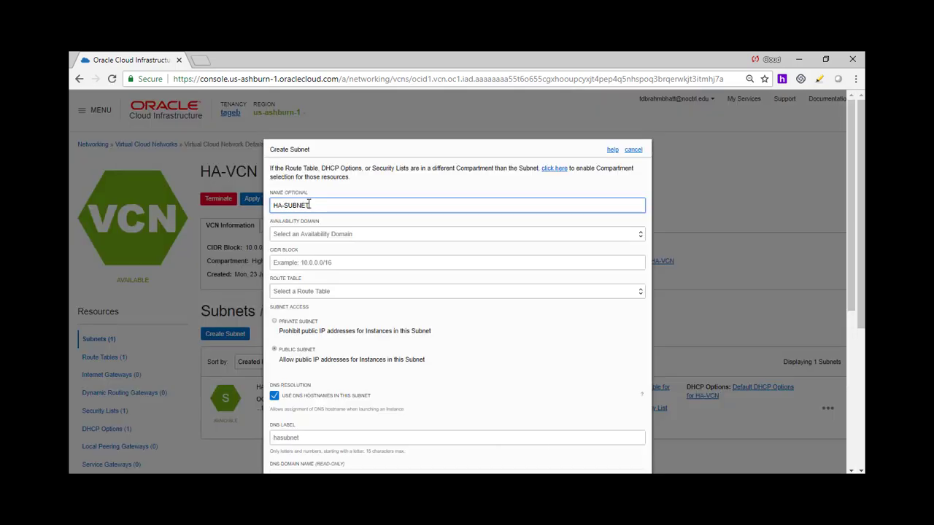
{"action": "type", "text": "2"}
{"action": "left_click", "coordinate": [321, 235]}
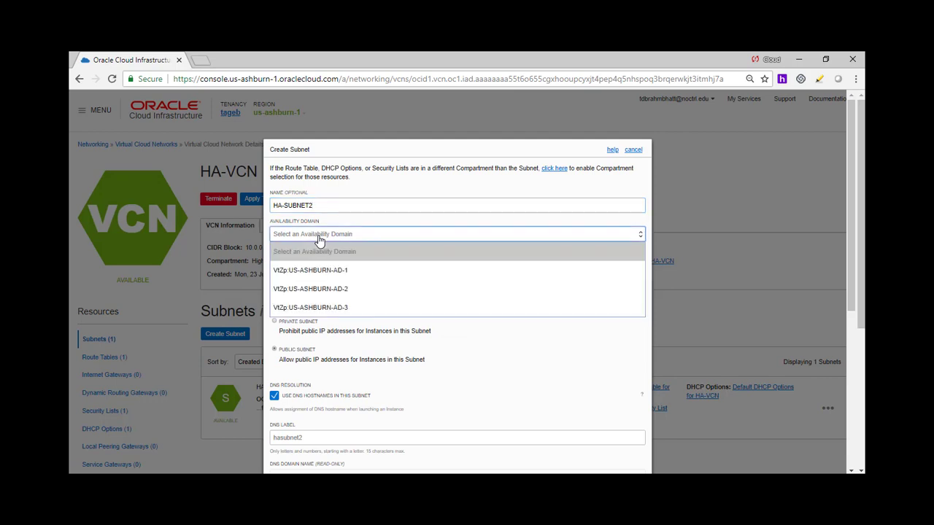
{"action": "left_click", "coordinate": [328, 288]}
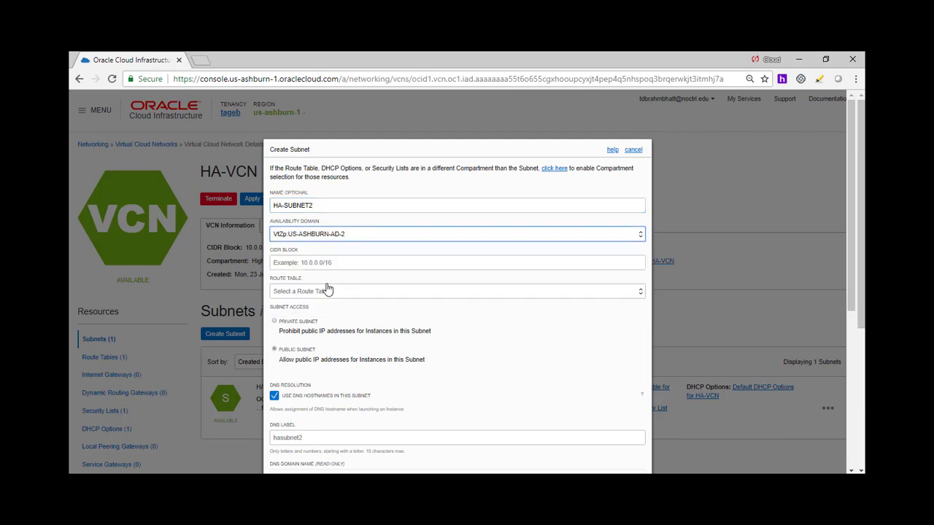
Set HA-SUBNET2's CIDR block to 10.0.2.0/24 and its route table to Default Route Table for HA-VCN
{"action": "left_click", "coordinate": [324, 263]}
{"action": "type", "text": "10"}
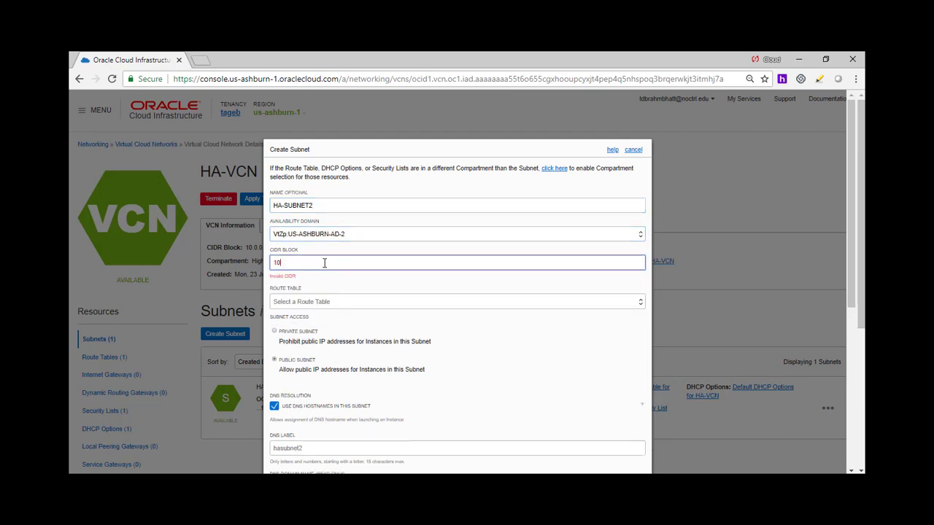
{"action": "type", "text": ".0.2.0/24"}
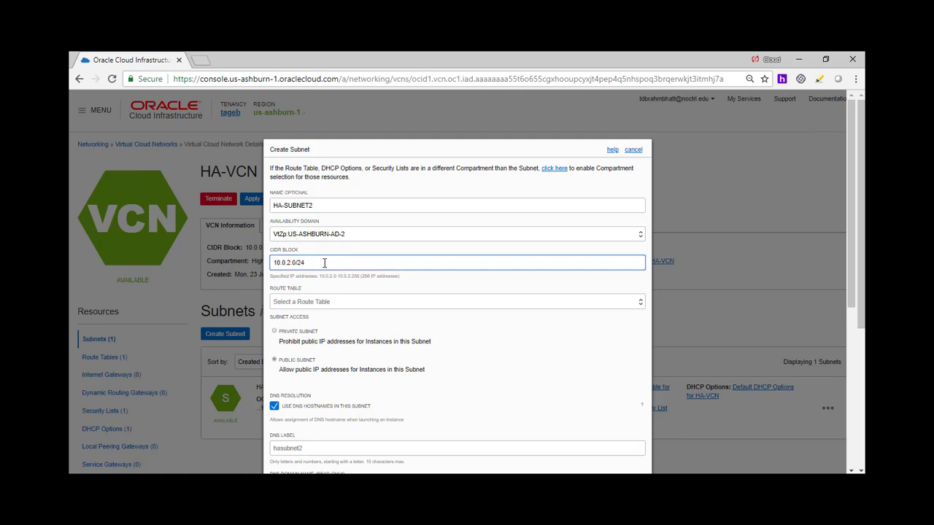
{"action": "key", "text": "Tab"}
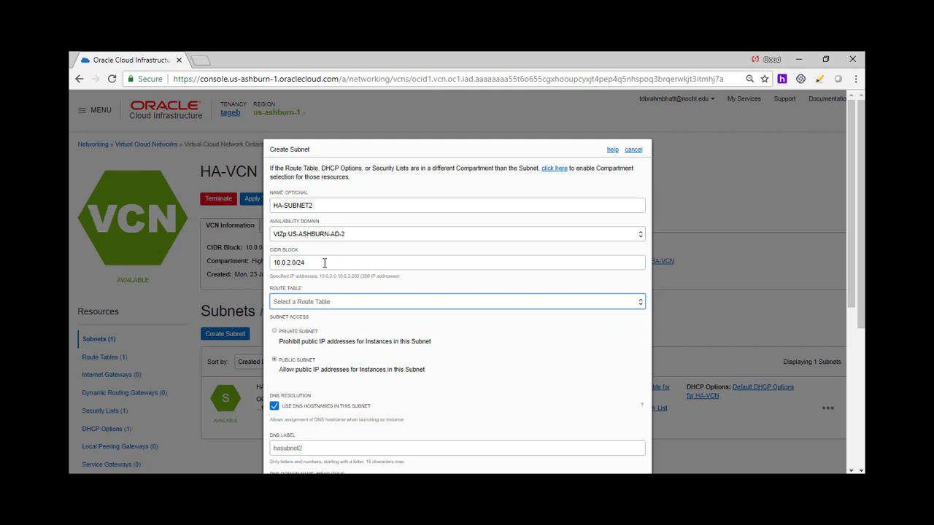
{"action": "left_click", "coordinate": [325, 302]}
{"action": "left_click", "coordinate": [325, 337]}
Assign Default DHCP Options for HA-VCN to HA-SUBNET2
{"action": "scroll", "coordinate": [356, 310], "scroll_direction": "down", "scroll_amount": 2}
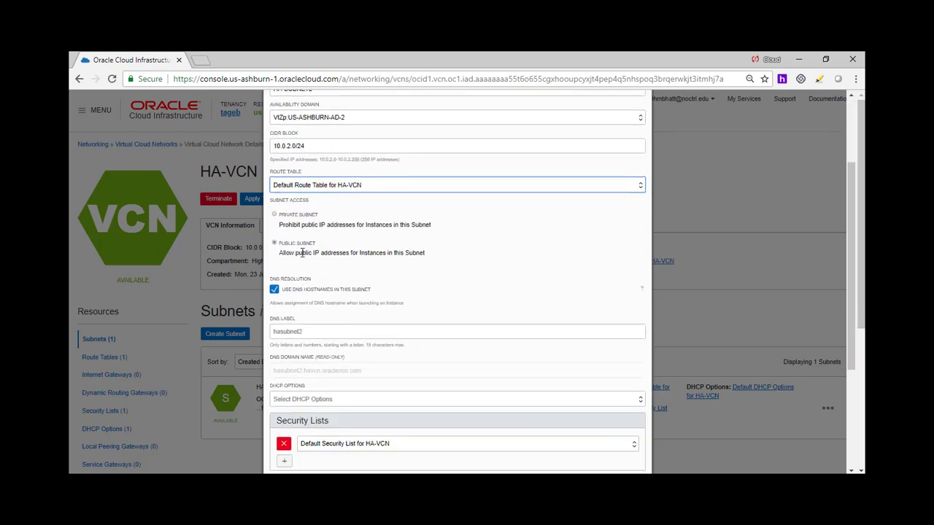
{"action": "scroll", "coordinate": [350, 268], "scroll_direction": "down", "scroll_amount": 2}
{"action": "left_click", "coordinate": [326, 285]}
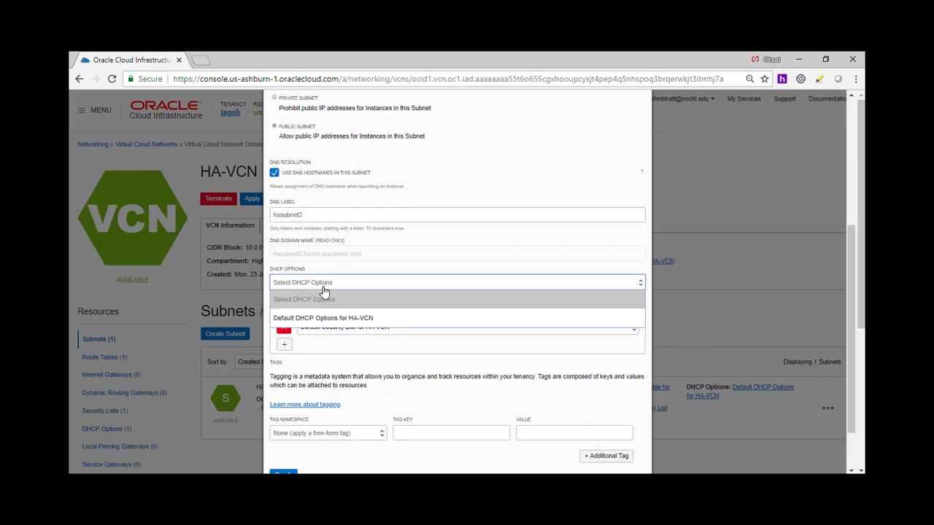
{"action": "left_click", "coordinate": [326, 318]}
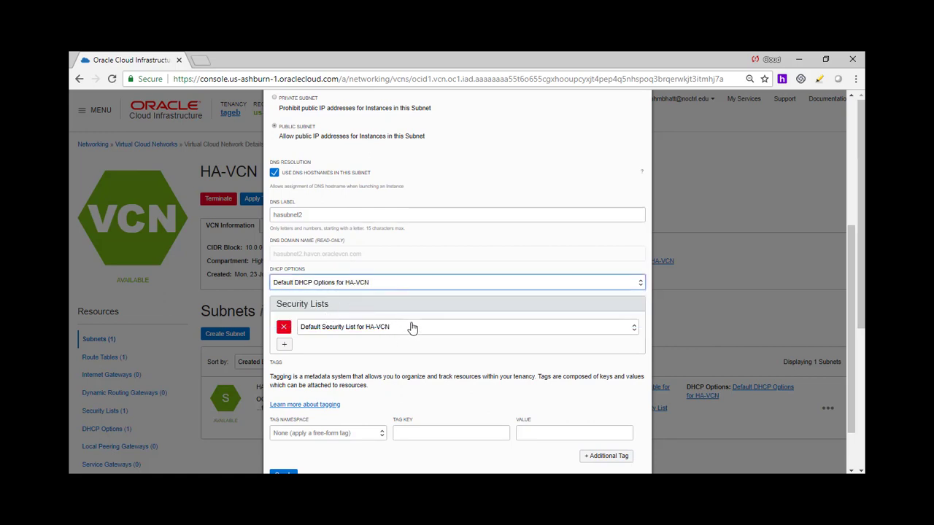
Create HA-SUBNET2 as a public subnet with the Default Security List for HA-VCN and check the network's subnet list
{"action": "scroll", "coordinate": [411, 331], "scroll_direction": "down", "scroll_amount": 1}
{"action": "left_click", "coordinate": [284, 416]}
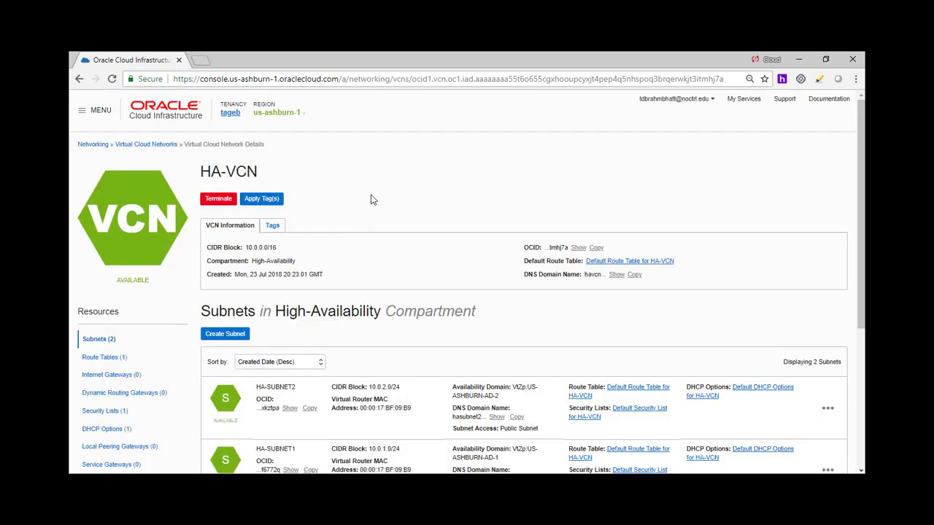
{"action": "scroll", "coordinate": [371, 200], "scroll_direction": "down", "scroll_amount": 1}
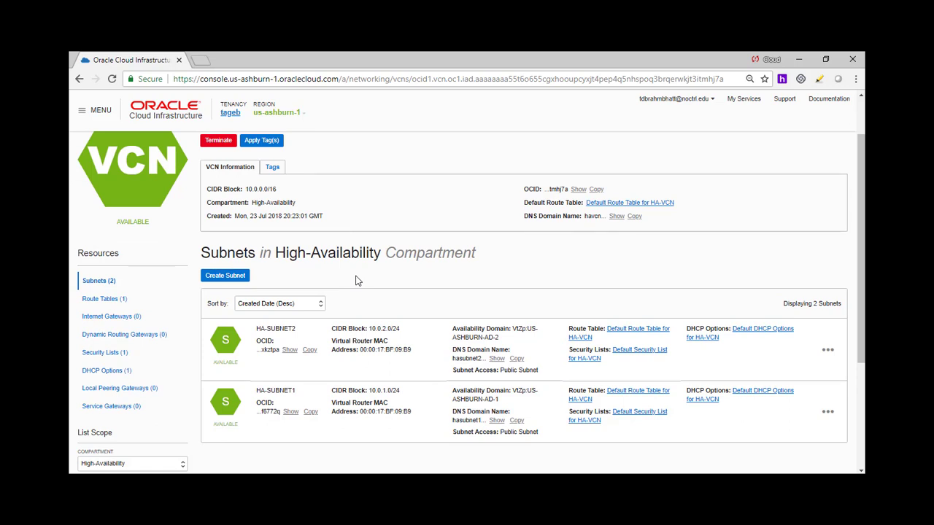
{"action": "scroll", "coordinate": [356, 281], "scroll_direction": "up", "scroll_amount": 1}
Start a new compute instance in the High-Availability compartment and name it Webserver1
{"action": "left_click", "coordinate": [95, 110]}
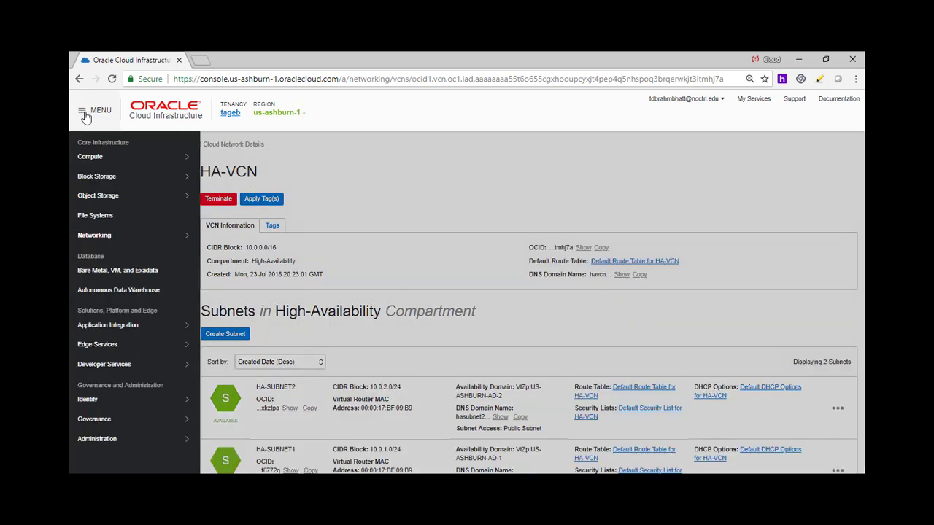
{"action": "mouse_move", "coordinate": [85, 176]}
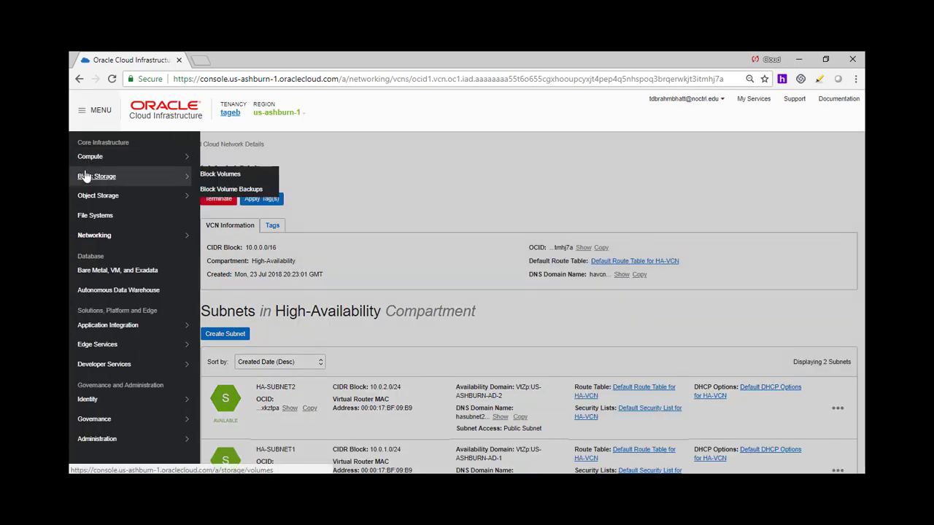
{"action": "left_click", "coordinate": [202, 178]}
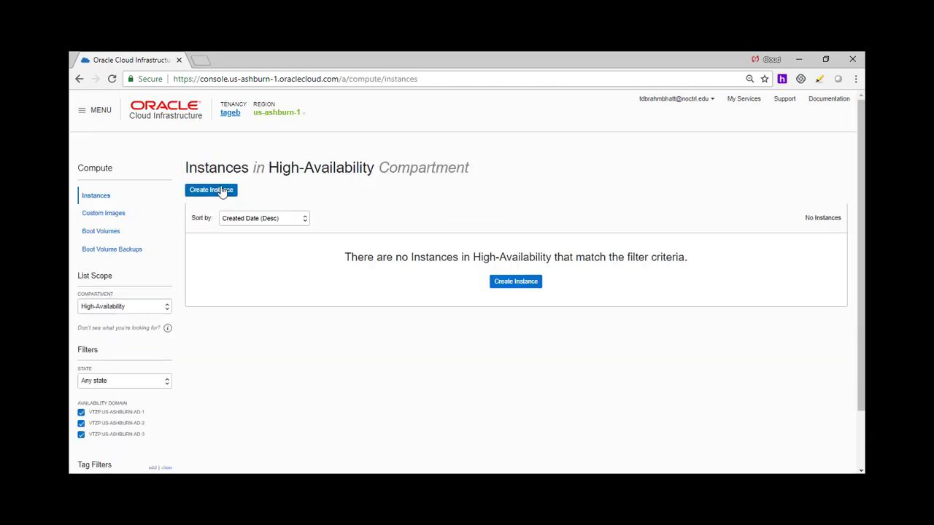
{"action": "left_click", "coordinate": [221, 190]}
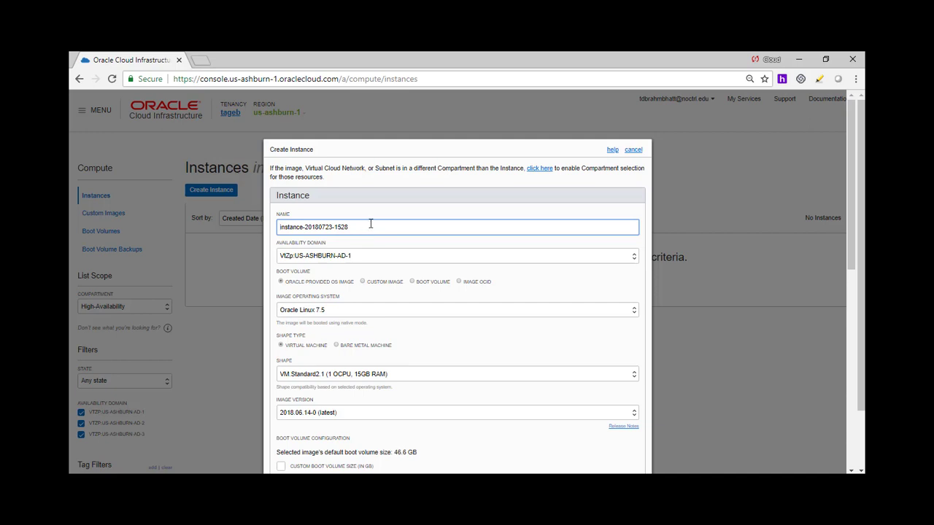
{"action": "left_click_drag", "start_coordinate": [369, 226], "coordinate": [244, 237]}
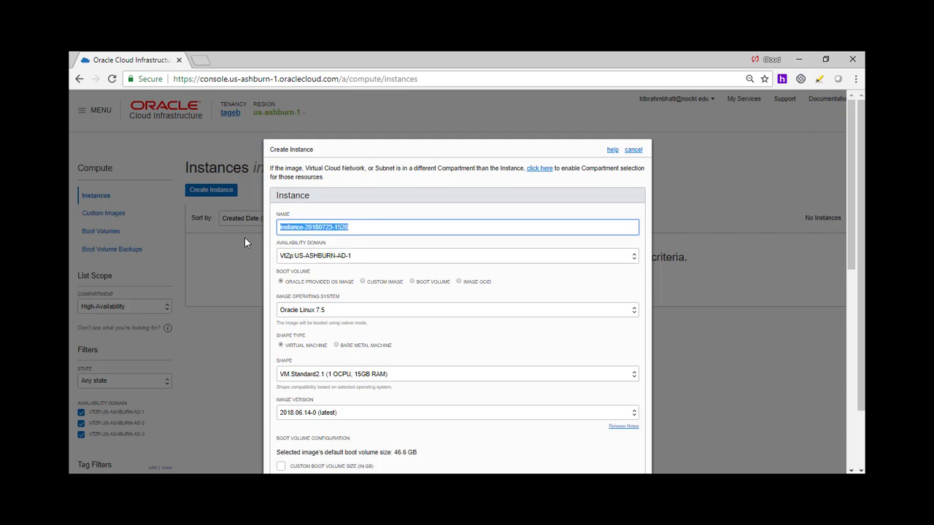
{"action": "type", "text": "Web"}
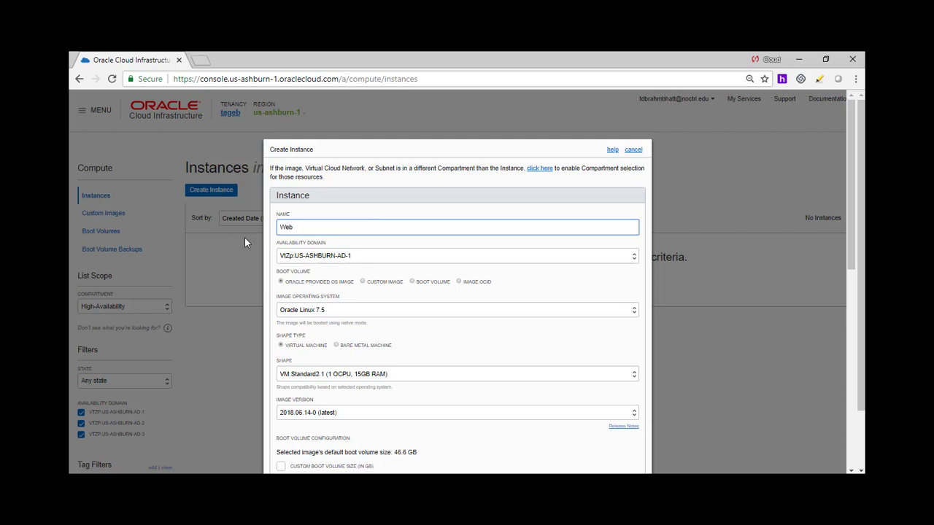
{"action": "type", "text": "server1"}
Switch Webserver1's SSH key entry to pasted keys and fill in the saved SSH public key
{"action": "scroll", "coordinate": [334, 337], "scroll_direction": "down", "scroll_amount": 1}
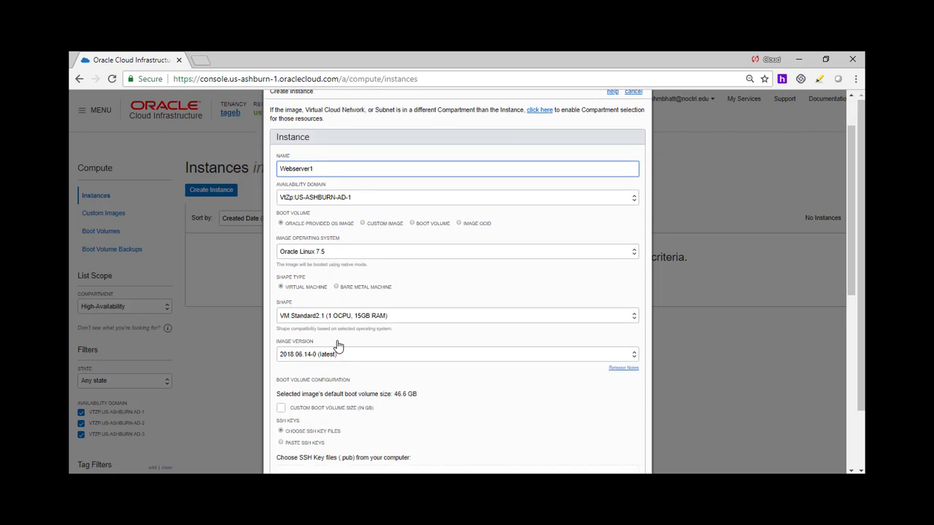
{"action": "scroll", "coordinate": [337, 345], "scroll_direction": "down", "scroll_amount": 1}
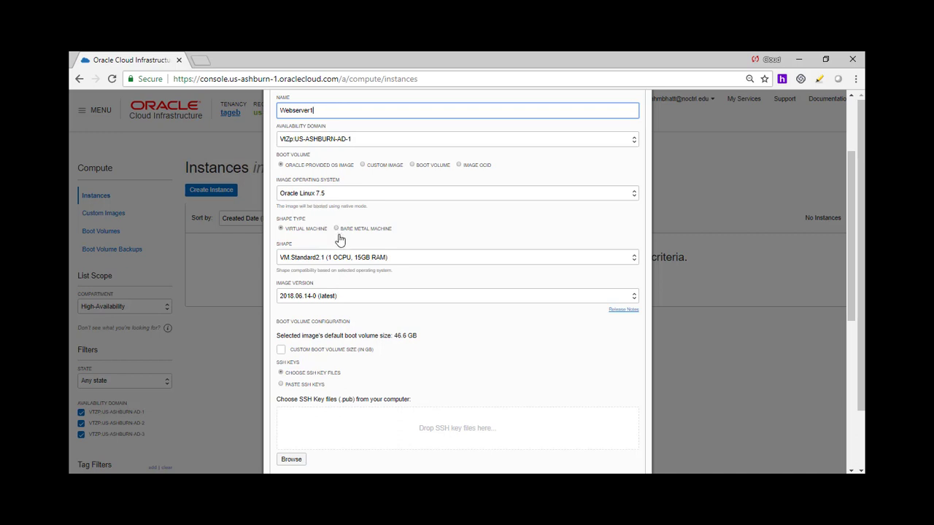
{"action": "scroll", "coordinate": [339, 240], "scroll_direction": "down", "scroll_amount": 1}
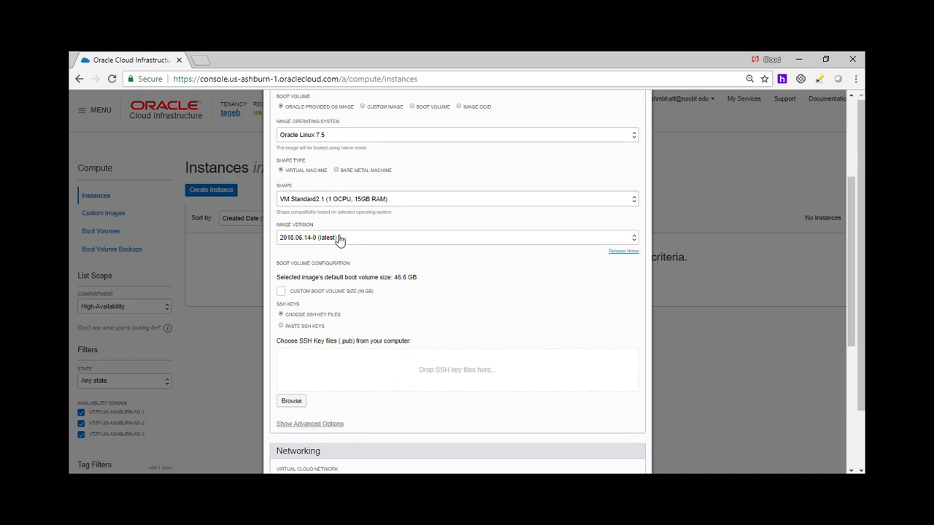
{"action": "left_click", "coordinate": [282, 326]}
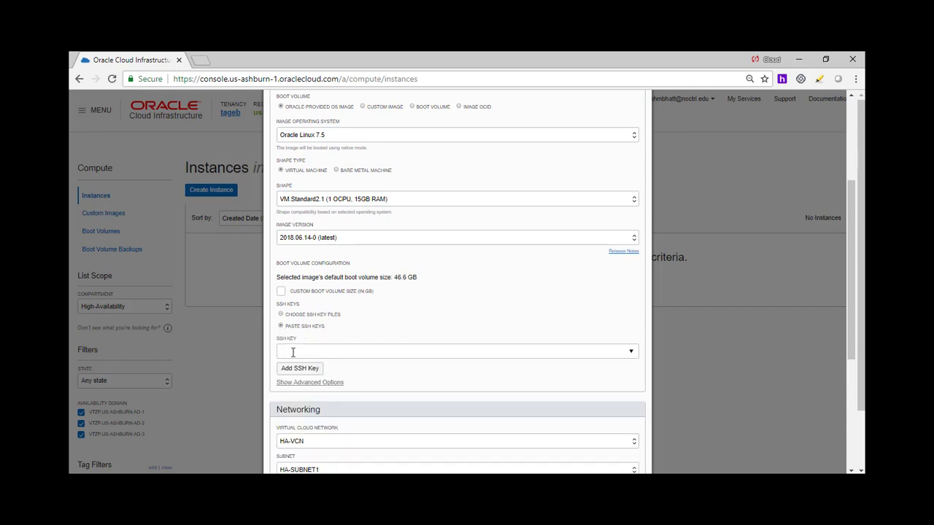
{"action": "left_click", "coordinate": [293, 353]}
{"action": "left_click", "coordinate": [299, 367]}
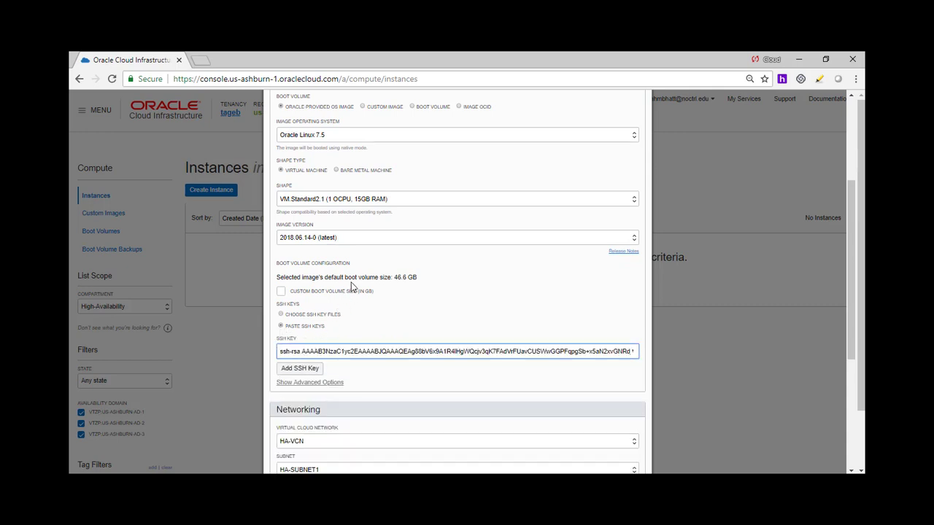
Create the Webserver1 instance in HA-VCN's HA-SUBNET1 with a public IP address assigned
{"action": "scroll", "coordinate": [351, 283], "scroll_direction": "down", "scroll_amount": 2}
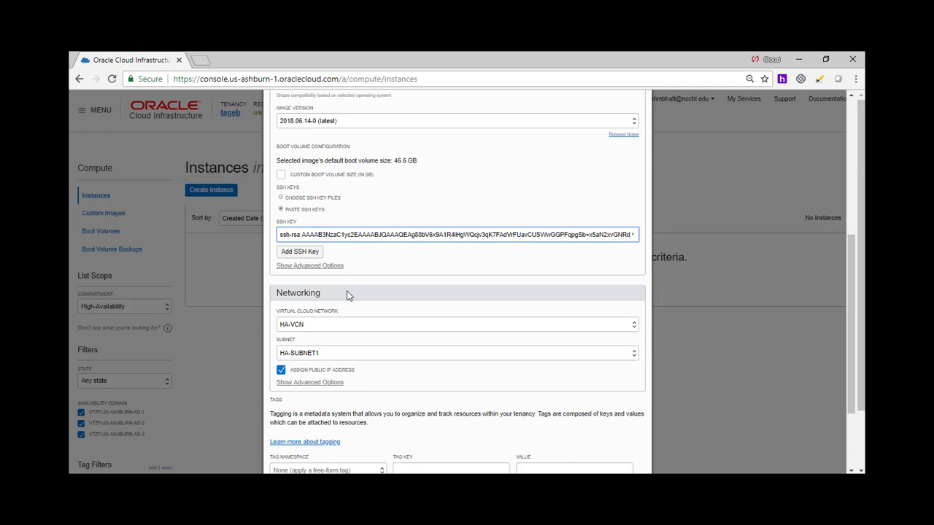
{"action": "scroll", "coordinate": [350, 291], "scroll_direction": "down", "scroll_amount": 2}
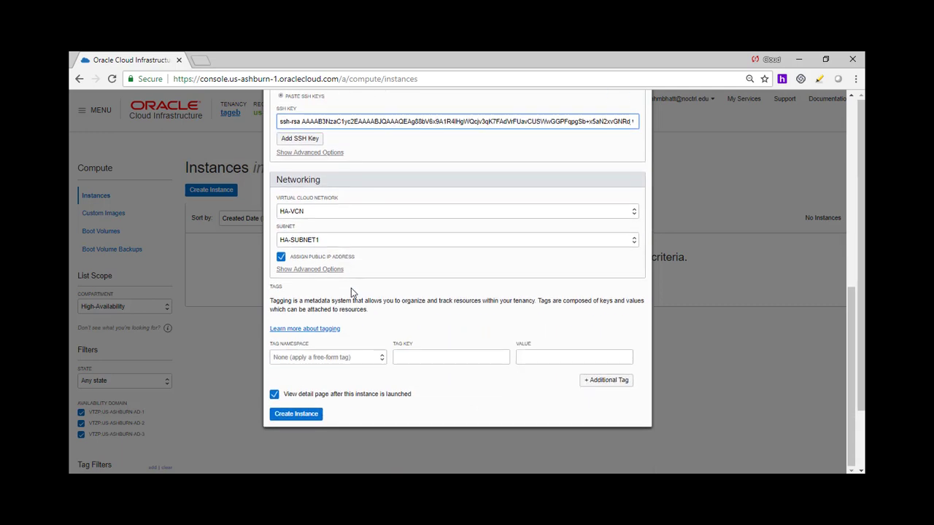
{"action": "left_click", "coordinate": [312, 417]}
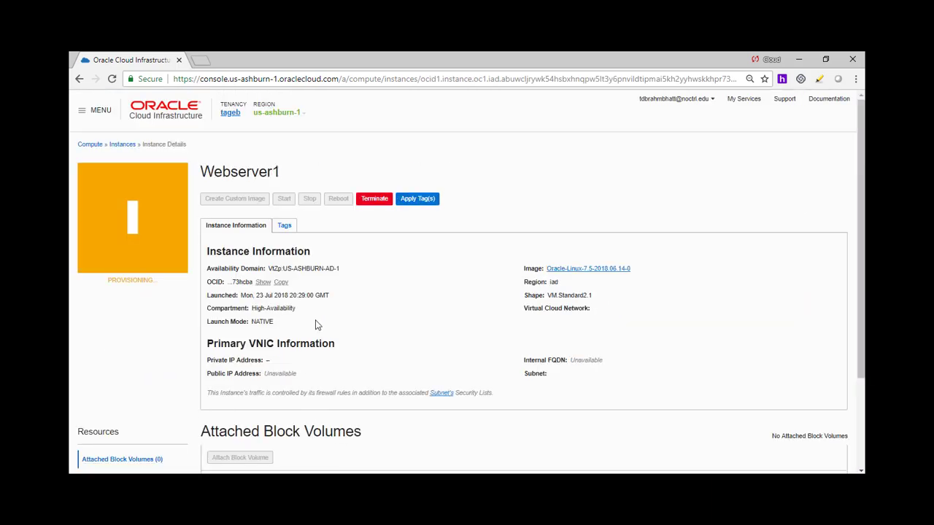
Start a second compute instance named Webserver2 in availability domain VtZp:US-ASHBURN-AD-2
{"action": "left_click", "coordinate": [122, 145]}
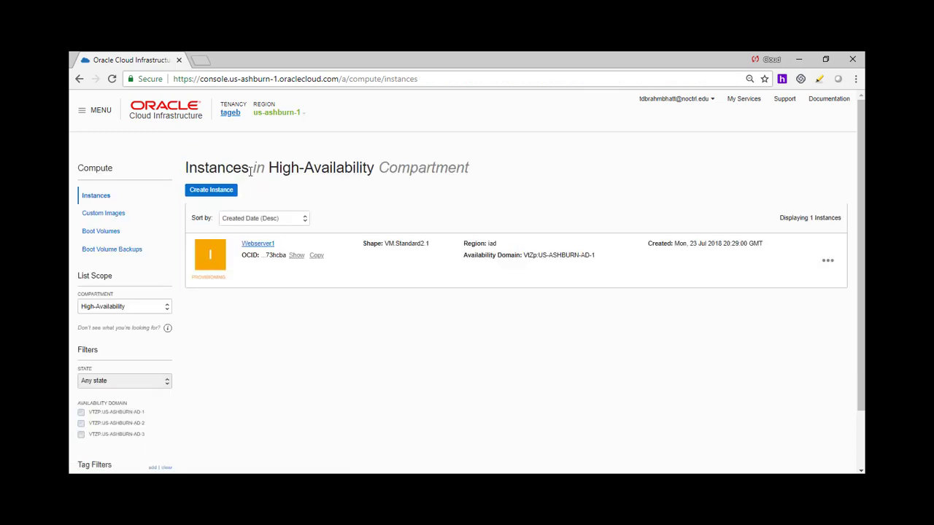
{"action": "left_click", "coordinate": [212, 191]}
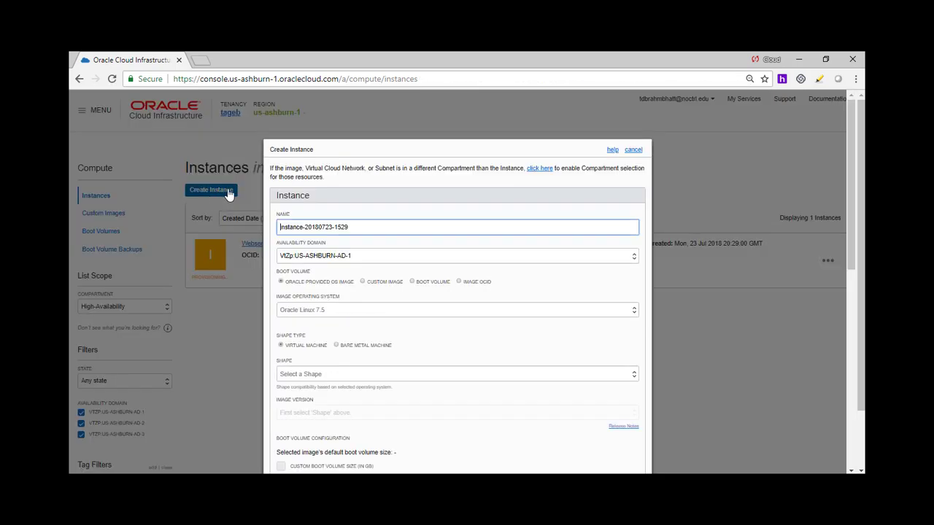
{"action": "left_click", "coordinate": [368, 228]}
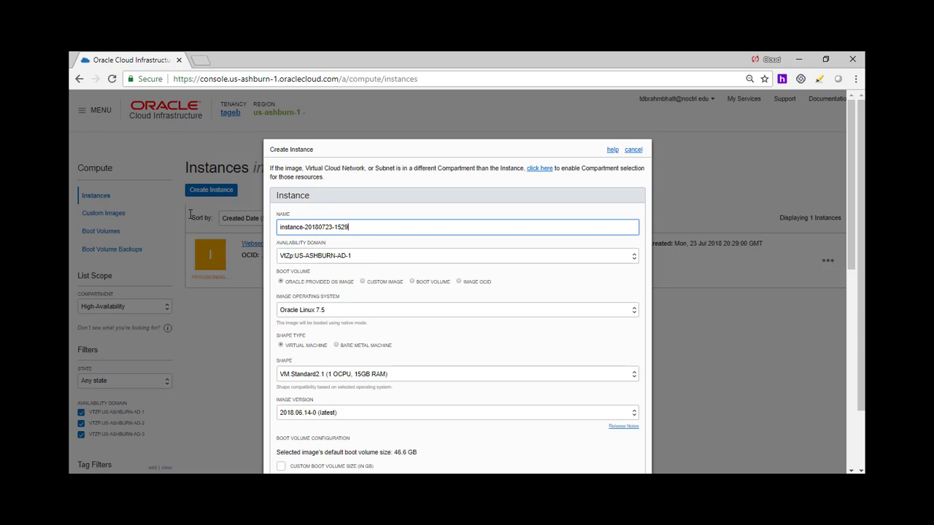
{"action": "key", "text": "ctrl+a"}
{"action": "type", "text": "Webserver2"}
{"action": "left_click", "coordinate": [300, 259]}
{"action": "left_click", "coordinate": [310, 292]}
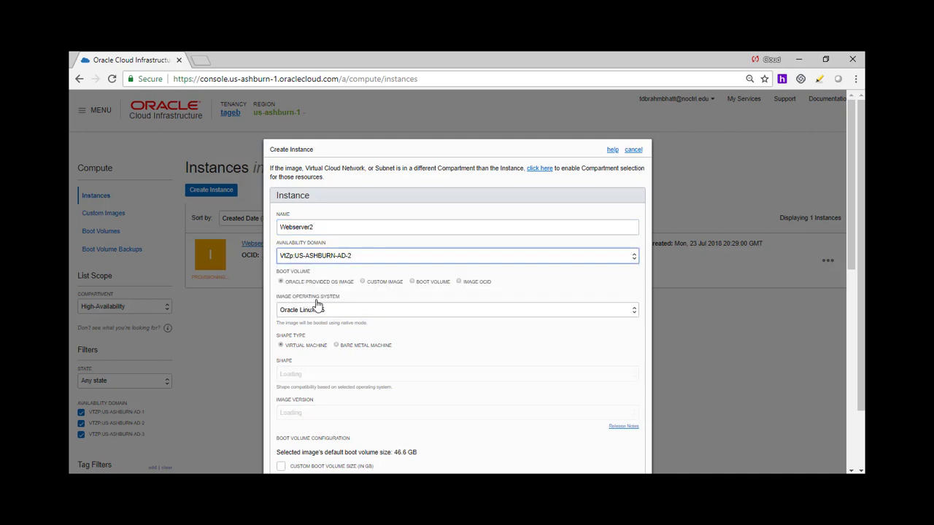
Switch Webserver2's SSH key entry to pasted keys and fill in the saved SSH public key
{"action": "scroll", "coordinate": [319, 326], "scroll_direction": "down", "scroll_amount": 1}
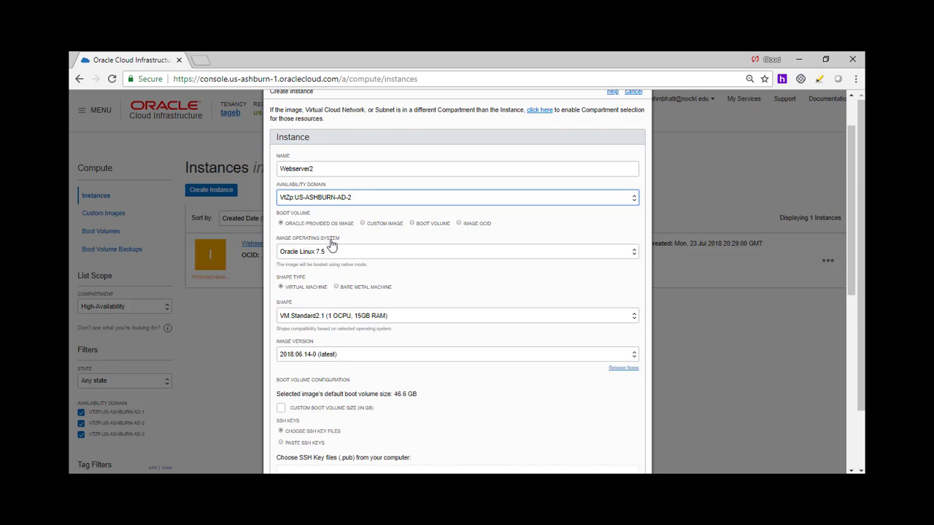
{"action": "scroll", "coordinate": [322, 250], "scroll_direction": "down", "scroll_amount": 3}
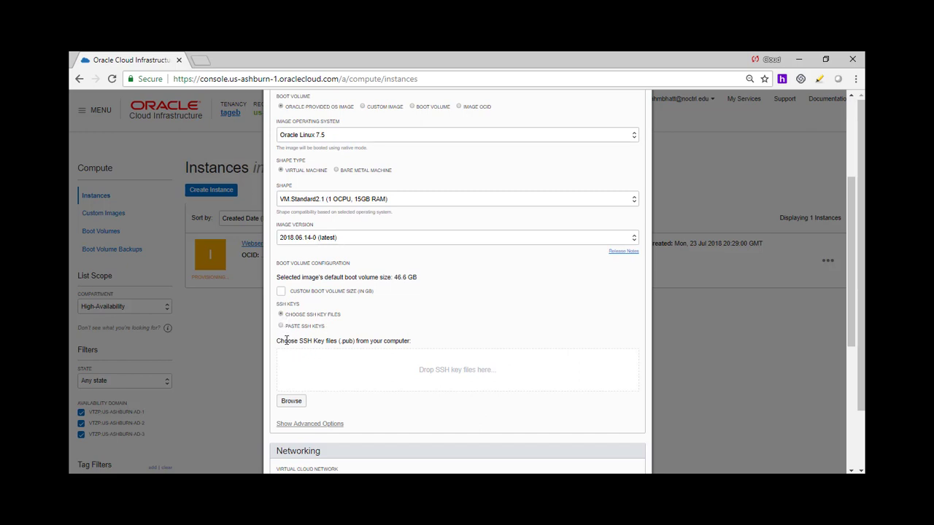
{"action": "left_click", "coordinate": [281, 326]}
{"action": "left_click", "coordinate": [286, 348]}
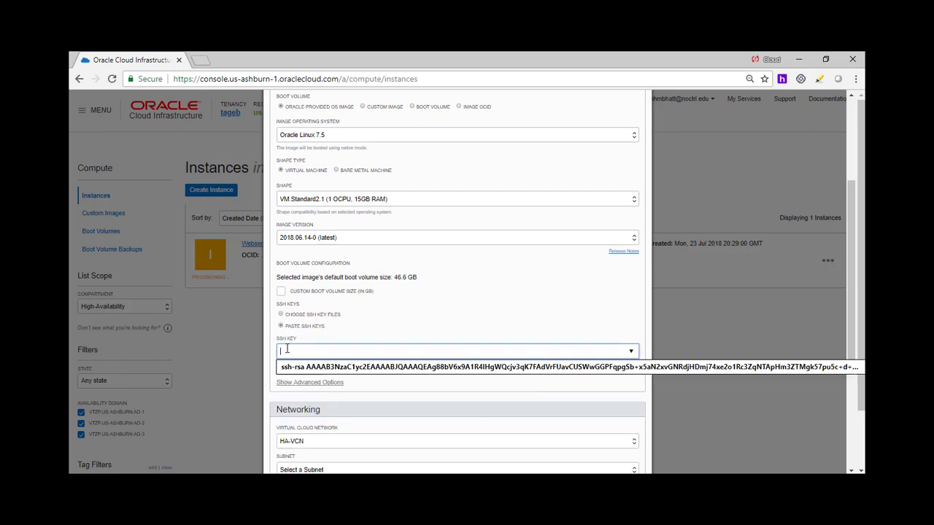
{"action": "left_click", "coordinate": [293, 368]}
Assign Webserver2 to HA-SUBNET2 in HA-VCN with a public IP address and create the instance
{"action": "scroll", "coordinate": [311, 321], "scroll_direction": "down", "scroll_amount": 1}
{"action": "scroll", "coordinate": [321, 324], "scroll_direction": "down", "scroll_amount": 1}
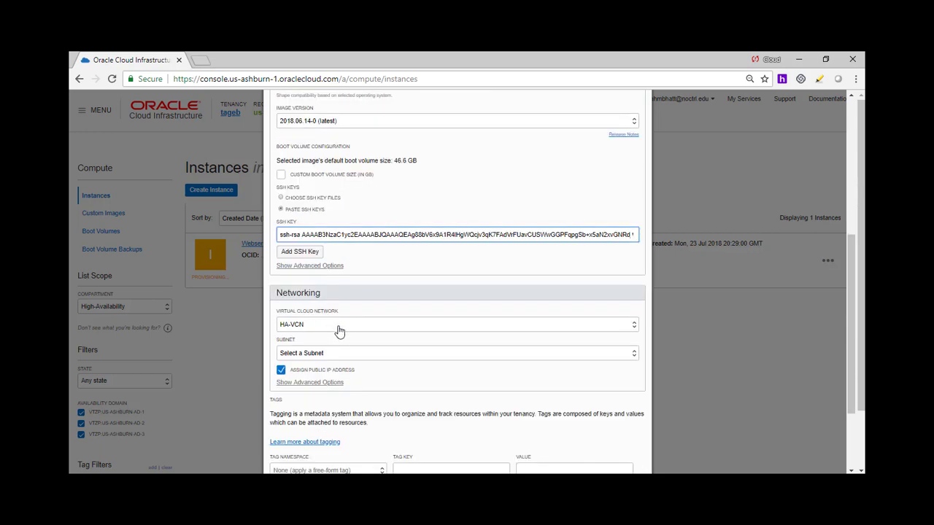
{"action": "left_click", "coordinate": [327, 354]}
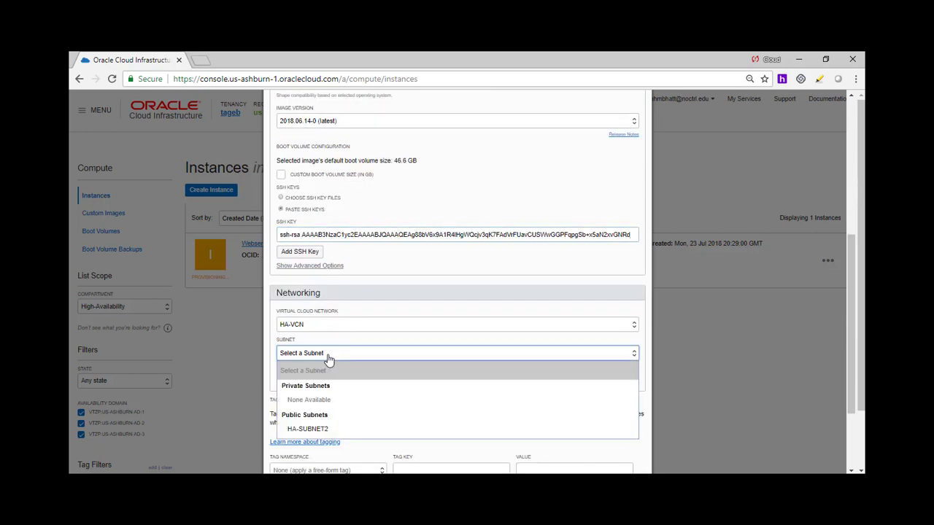
{"action": "left_click", "coordinate": [334, 433]}
{"action": "scroll", "coordinate": [347, 318], "scroll_direction": "down", "scroll_amount": 2}
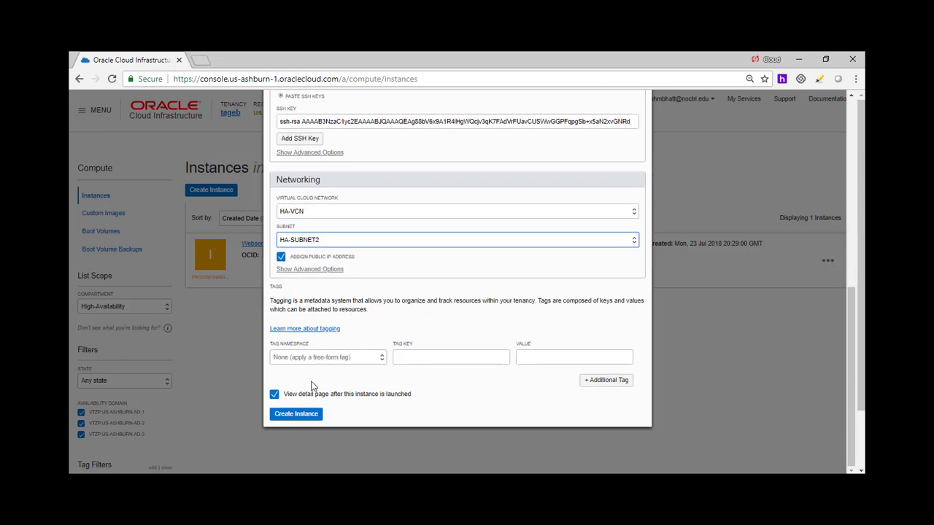
{"action": "left_click", "coordinate": [298, 416]}
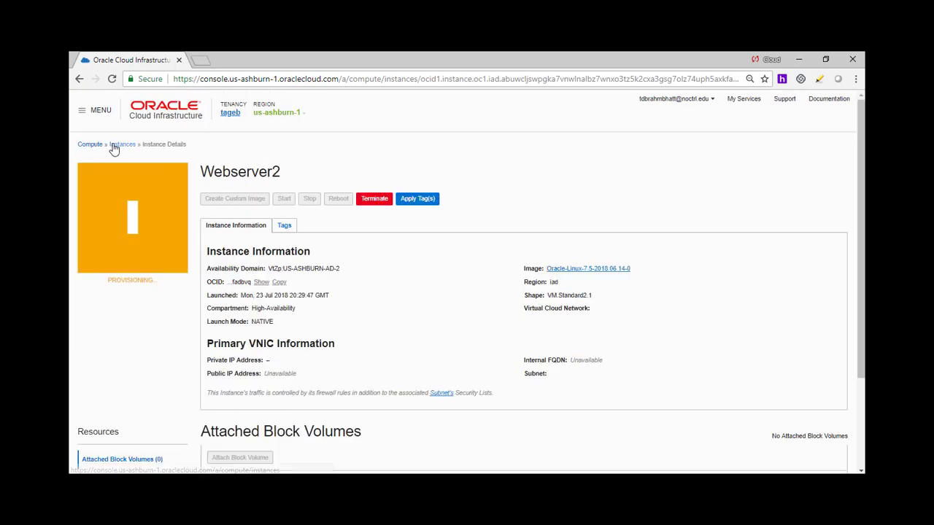
Open the compute instances list for the High-Availability compartment to check the status of both web servers
{"action": "left_click", "coordinate": [95, 110]}
{"action": "mouse_move", "coordinate": [101, 179]}
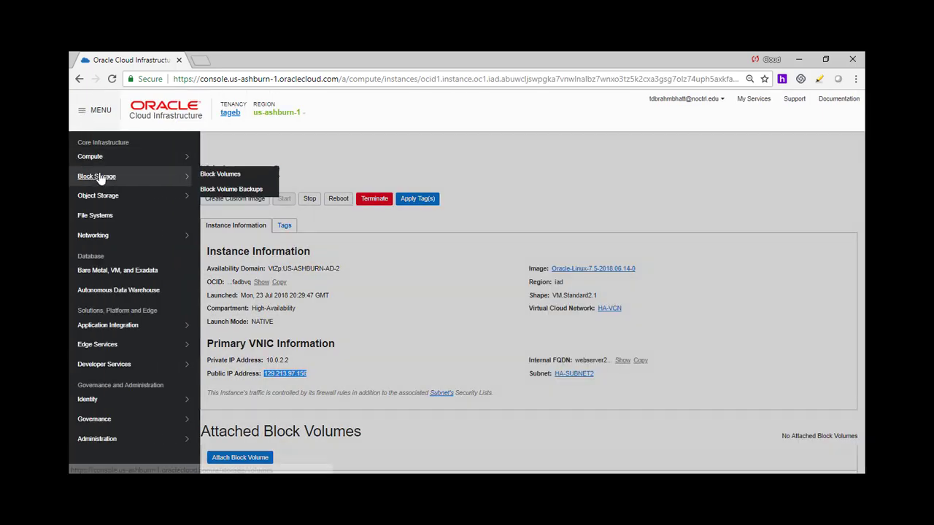
{"action": "mouse_move", "coordinate": [99, 157]}
{"action": "left_click", "coordinate": [208, 156]}
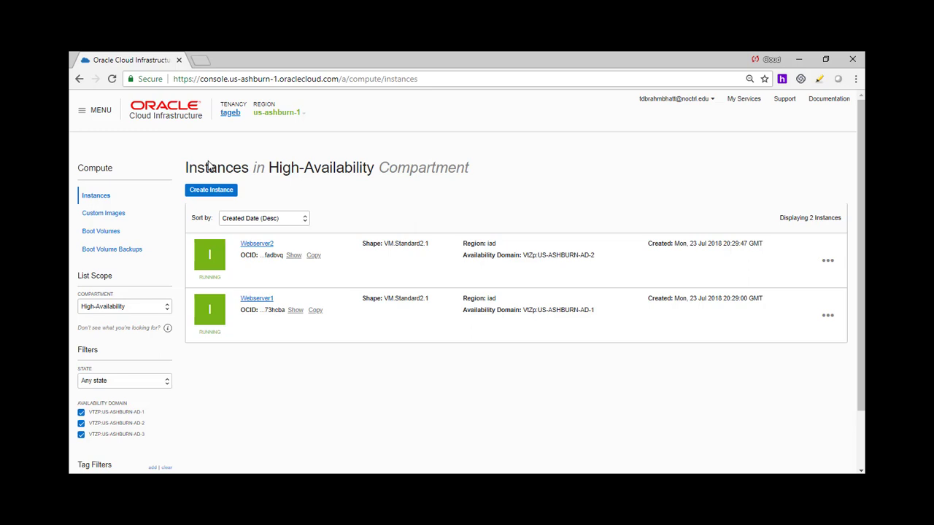
Open the HA-VCN virtual cloud network and display its internet gateways
{"action": "left_click", "coordinate": [84, 111]}
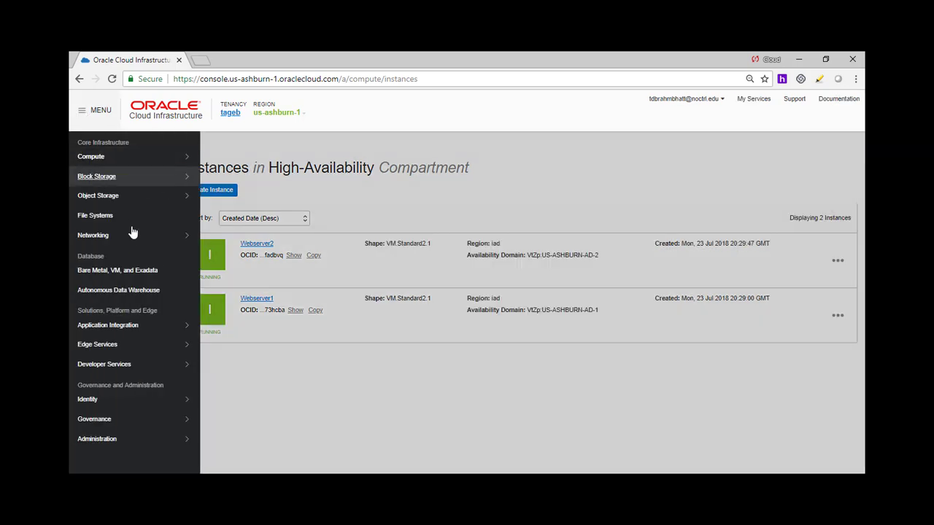
{"action": "mouse_move", "coordinate": [133, 234]}
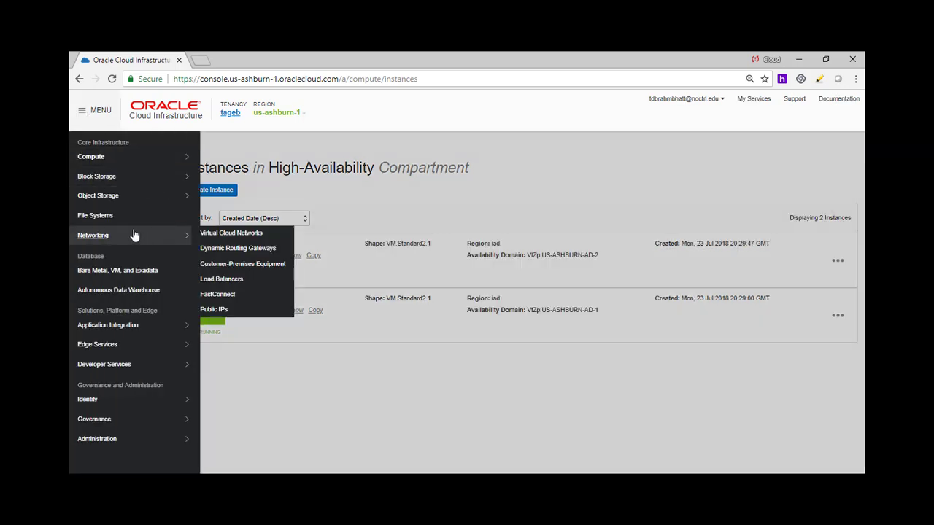
{"action": "left_click", "coordinate": [215, 235]}
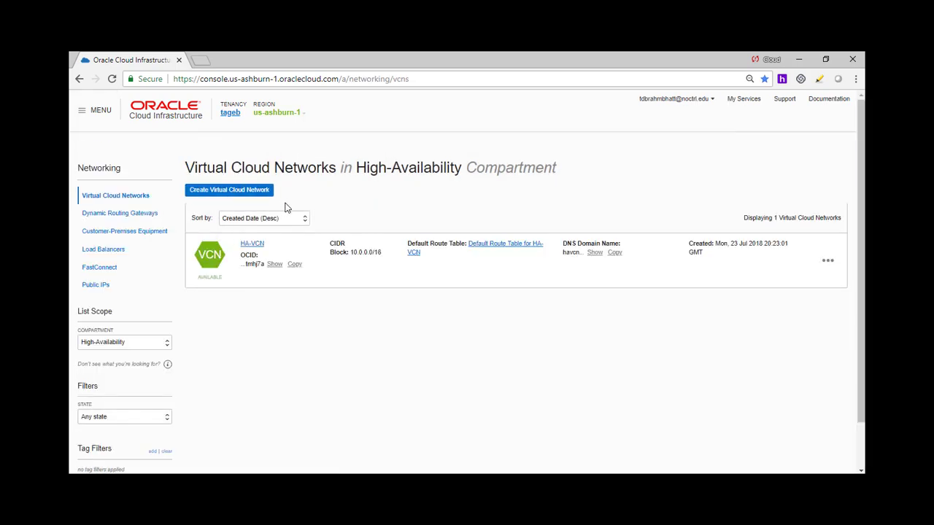
{"action": "left_click", "coordinate": [252, 244]}
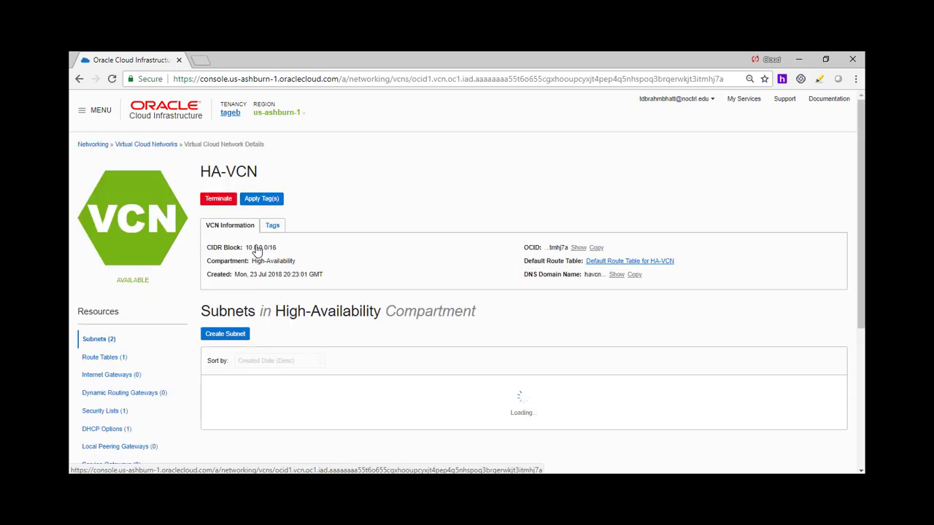
{"action": "scroll", "coordinate": [256, 248], "scroll_direction": "down", "scroll_amount": 3}
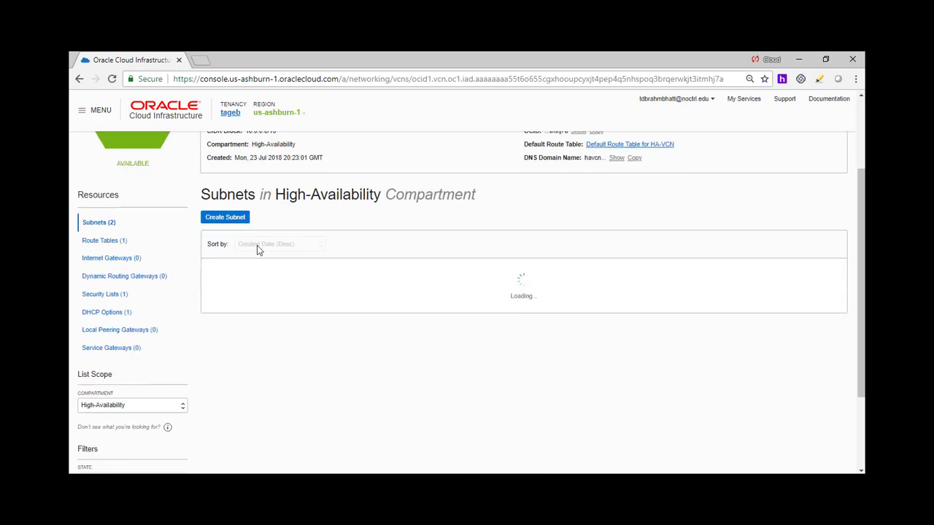
{"action": "left_click", "coordinate": [121, 263]}
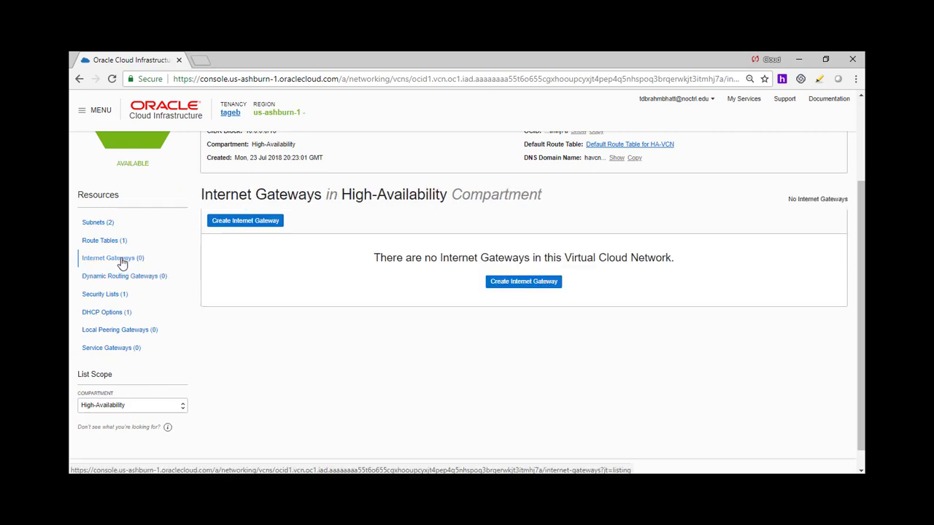
Create an internet gateway named HA-IGW in the High-Availability compartment
{"action": "left_click", "coordinate": [247, 221]}
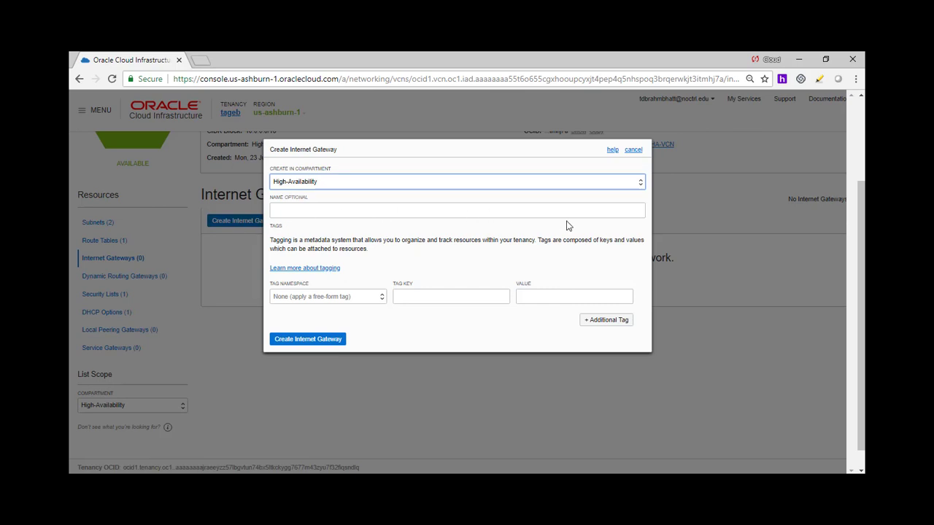
{"action": "left_click", "coordinate": [375, 213]}
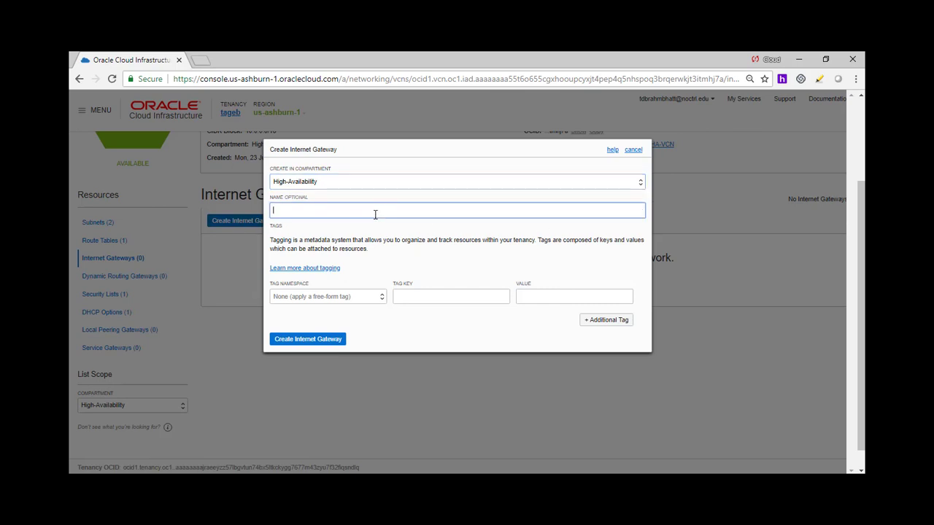
{"action": "type", "text": "HA-IGW"}
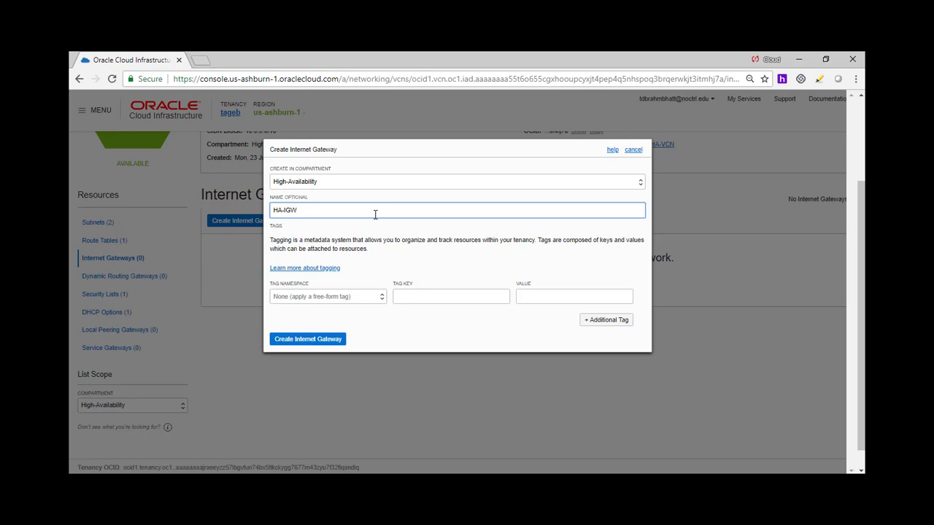
{"action": "left_click", "coordinate": [315, 339]}
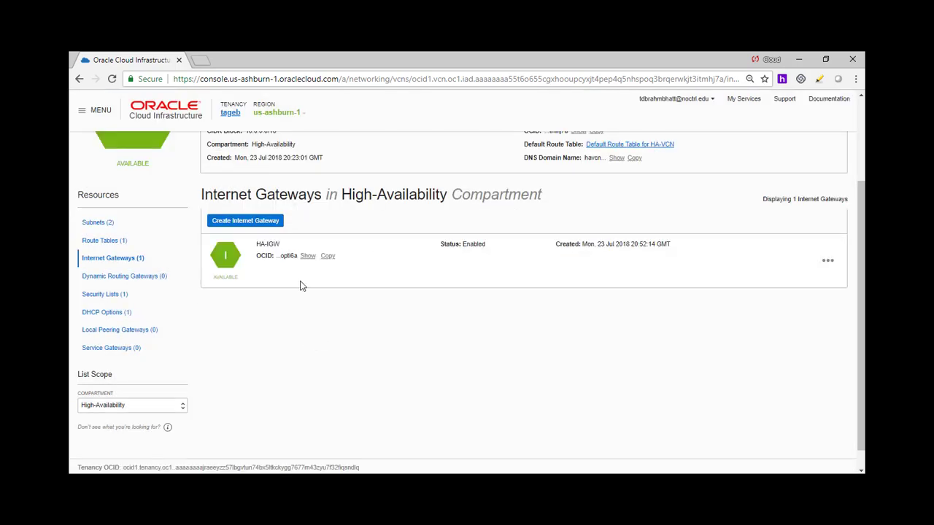
Add a route rule with target type Internet Gateway to the default route table of HA-VCN
{"action": "left_click", "coordinate": [113, 246]}
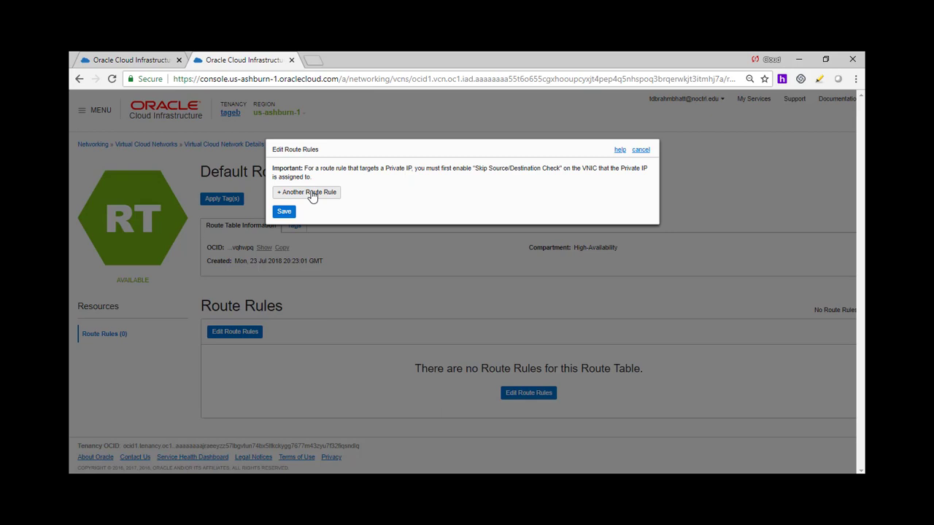
{"action": "left_click", "coordinate": [310, 193]}
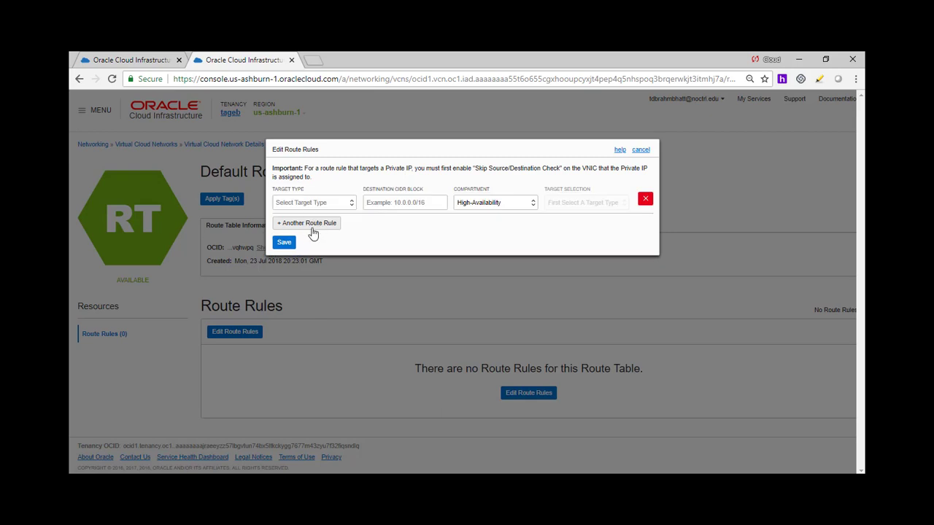
{"action": "left_click", "coordinate": [337, 206]}
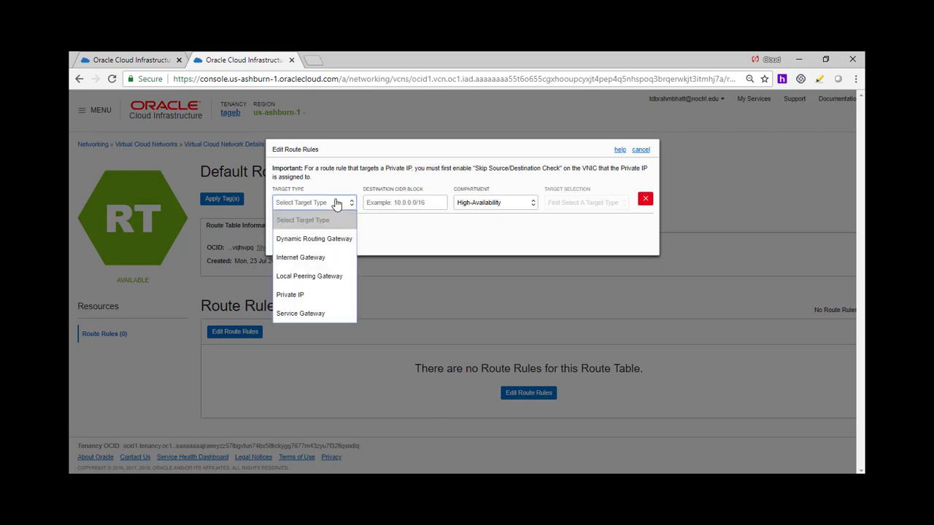
{"action": "left_click", "coordinate": [303, 257]}
Set the new route rule's destination CIDR block to 0.0.0.0/0
{"action": "left_click", "coordinate": [386, 205]}
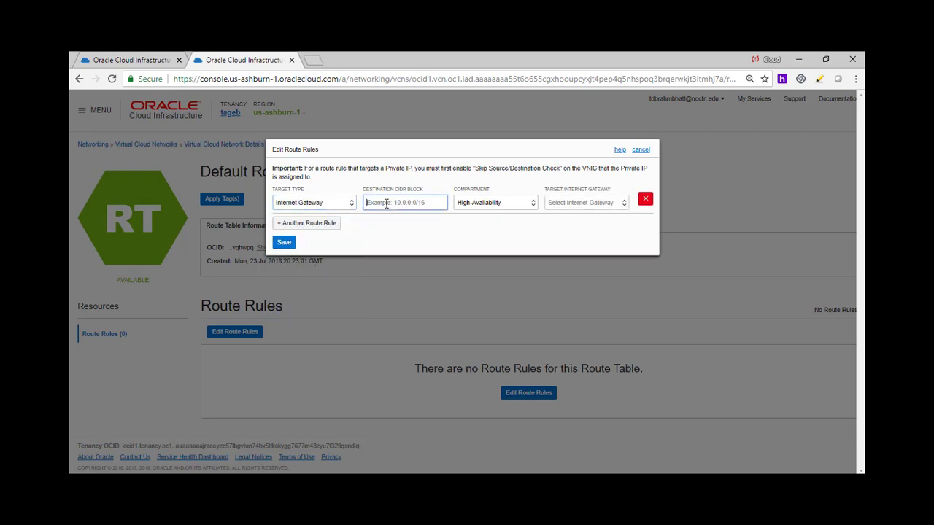
{"action": "type", "text": "0.0"}
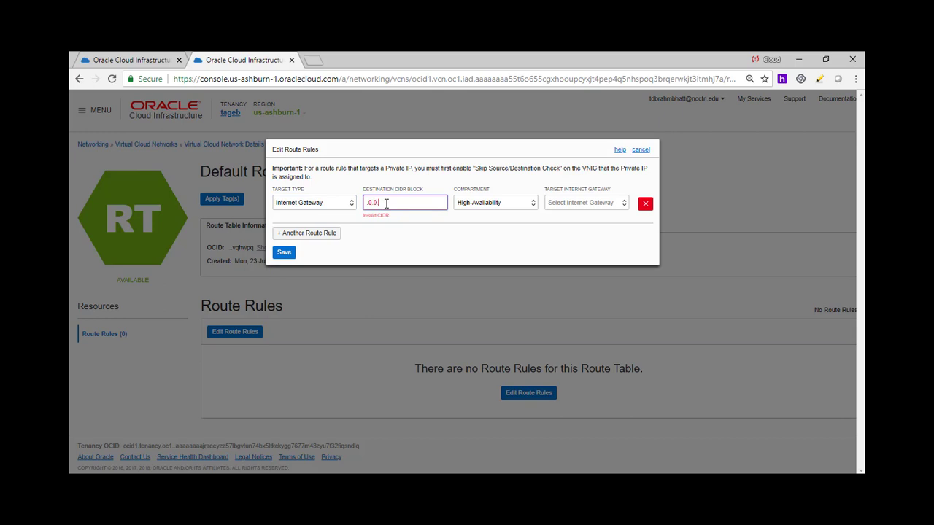
{"action": "type", "text": ".0"}
{"action": "key", "text": "BackSpace"}
{"action": "key", "text": "BackSpace"}
{"action": "key", "text": "BackSpace"}
{"action": "key", "text": "BackSpace"}
{"action": "key", "text": "BackSpace"}
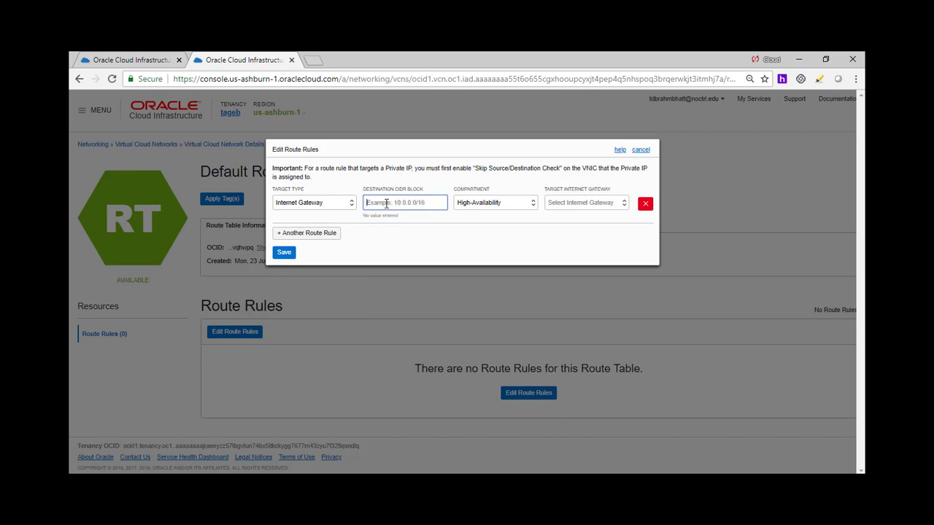
{"action": "type", "text": "0.0.0"}
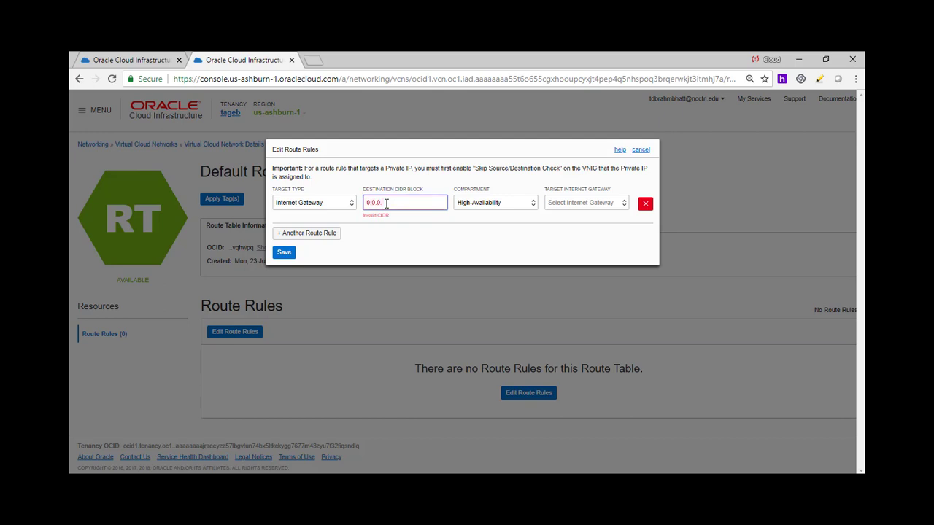
{"action": "type", "text": ".0/0"}
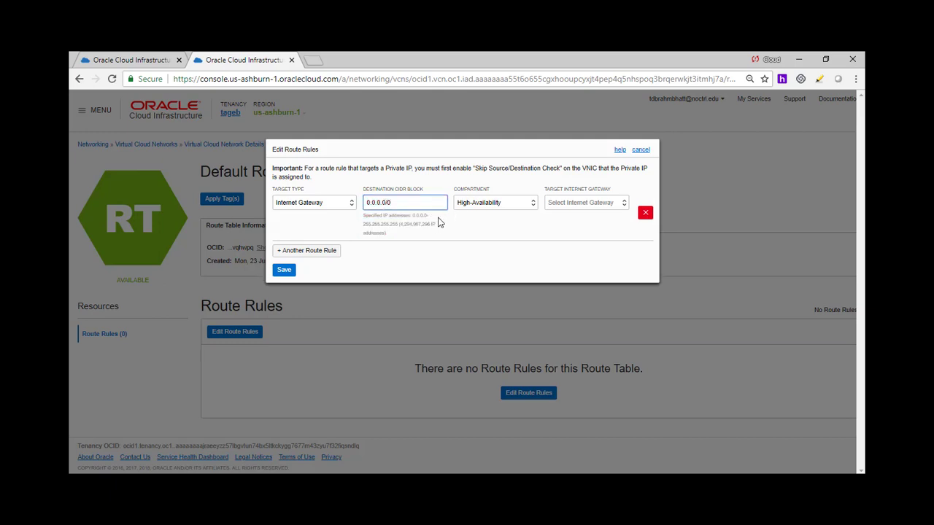
Select HA-IGW as the route rule's target internet gateway and save the route rules
{"action": "left_click", "coordinate": [608, 208]}
{"action": "left_click", "coordinate": [576, 238]}
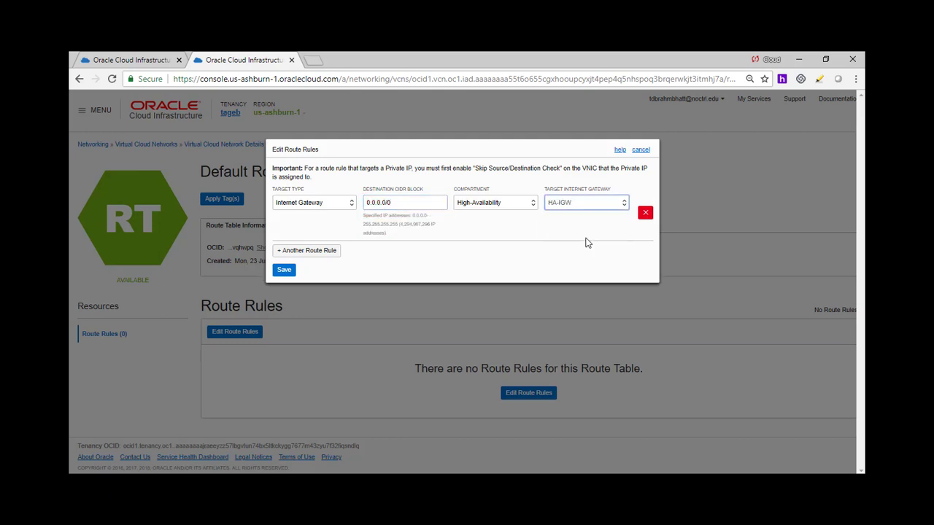
{"action": "left_click", "coordinate": [284, 269]}
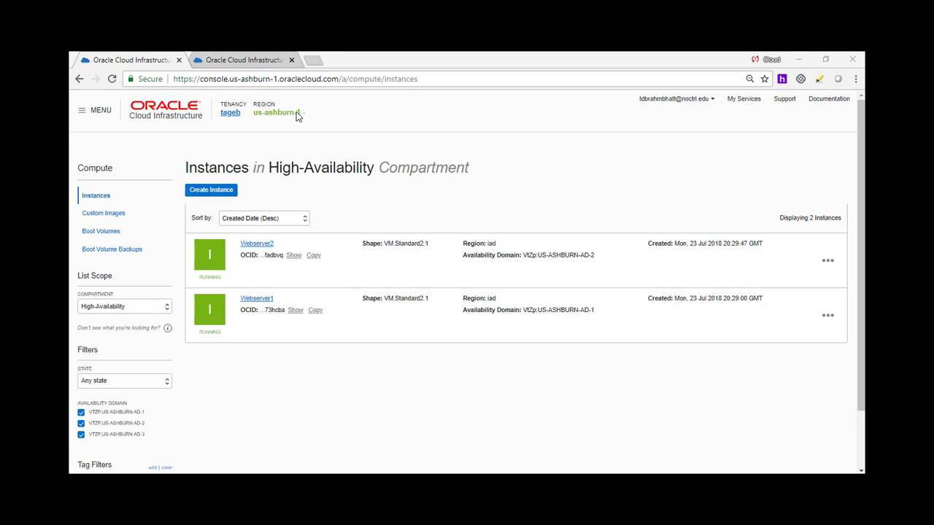
Open the details of the Webserver1 instance and copy its public IP address
{"action": "left_click", "coordinate": [263, 301]}
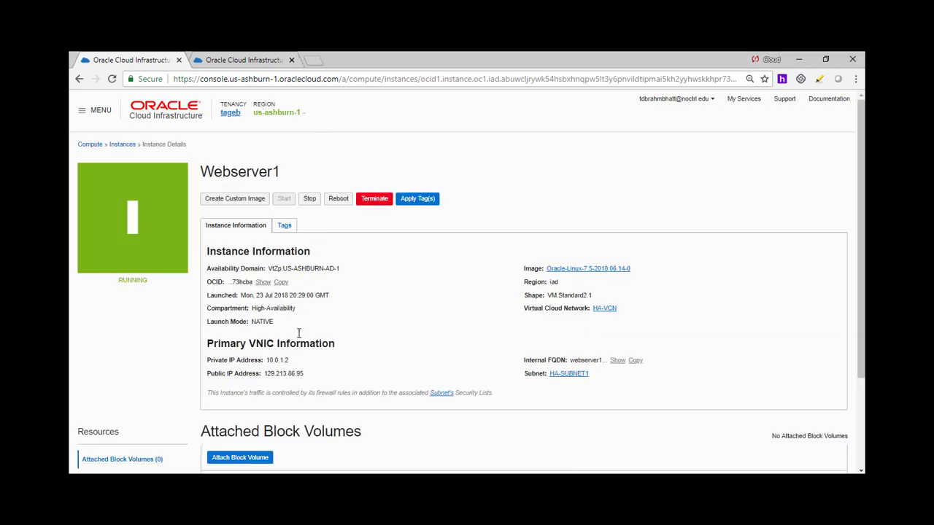
{"action": "left_click_drag", "start_coordinate": [307, 373], "coordinate": [264, 374]}
{"action": "key", "text": "ctrl+c"}
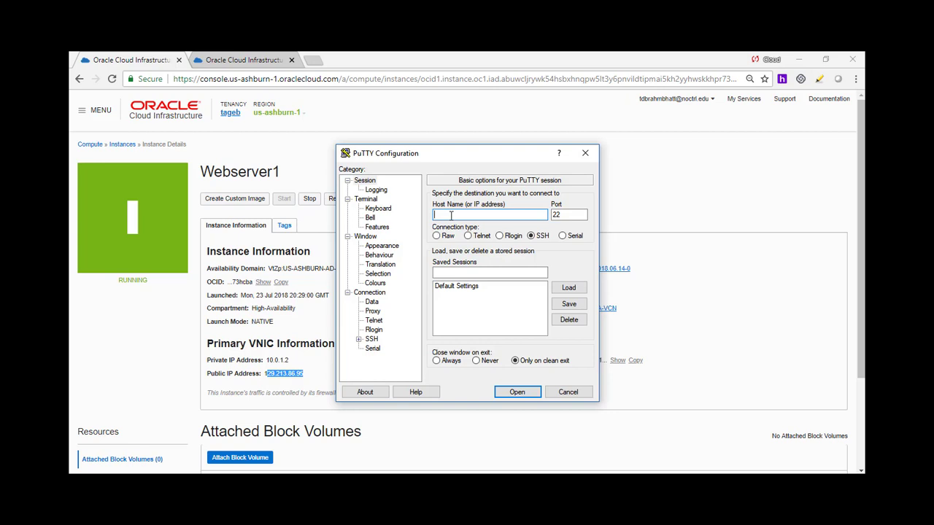
{"action": "type", "text": "opc@"}
{"action": "key", "text": "ctrl+v"}
{"action": "left_click", "coordinate": [359, 339]}
{"action": "left_click", "coordinate": [382, 332]}
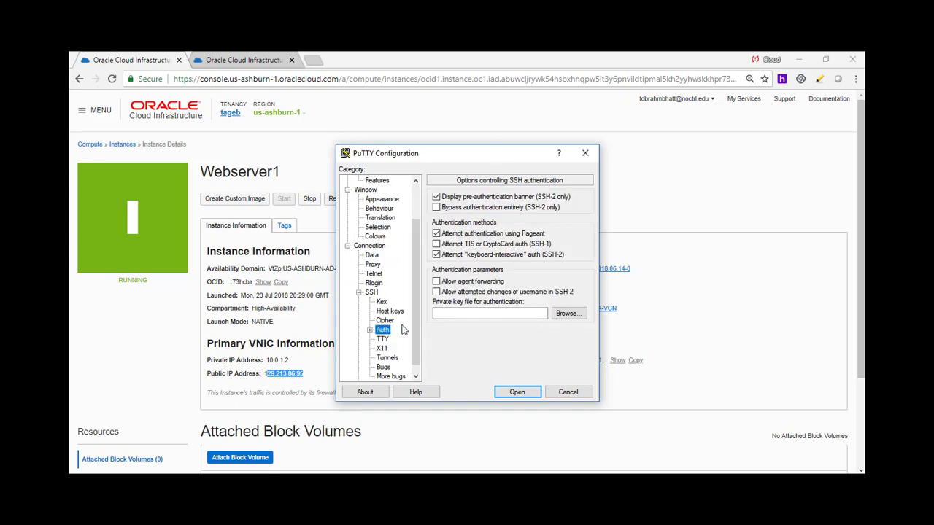
{"action": "left_click", "coordinate": [568, 314]}
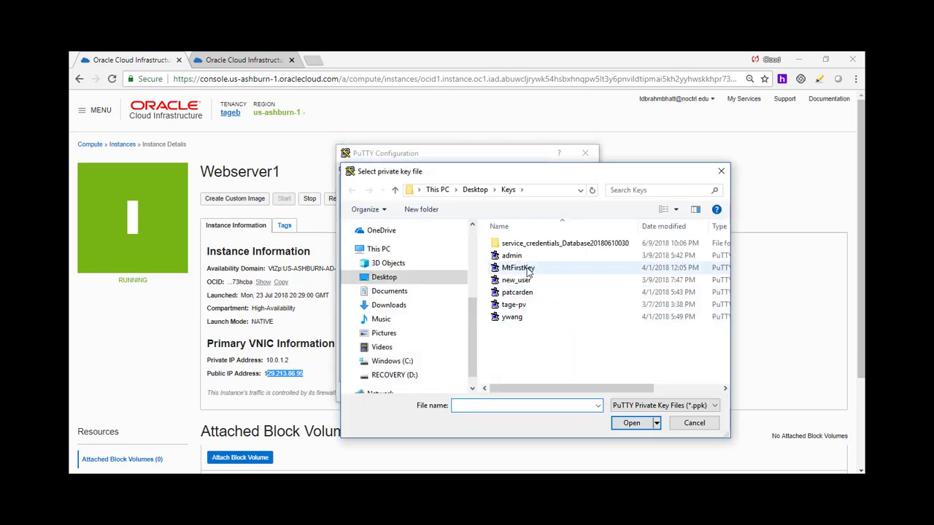
{"action": "double_click", "coordinate": [527, 270]}
{"action": "left_click", "coordinate": [364, 181]}
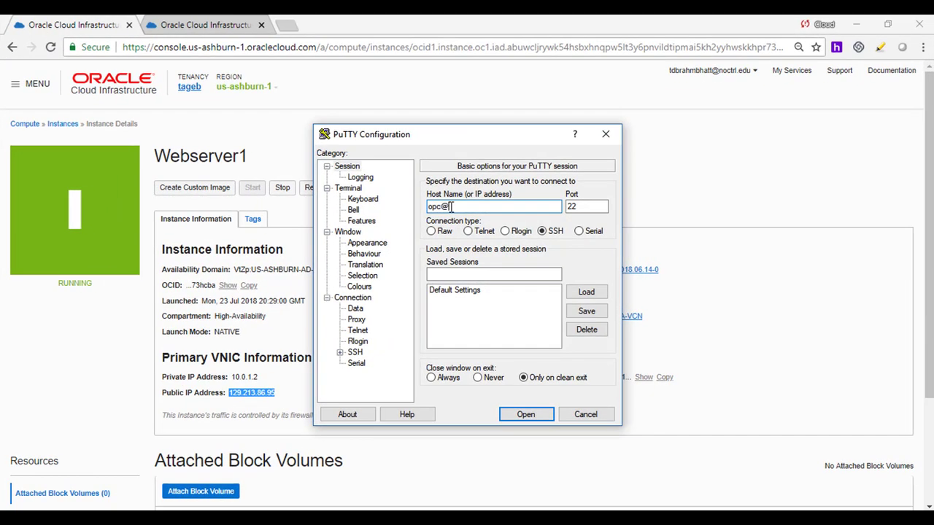
{"action": "left_click", "coordinate": [450, 207]}
{"action": "type", "text": "opc@"}
{"action": "type", "text": "129.213.86.95"}
{"action": "left_click", "coordinate": [340, 352]}
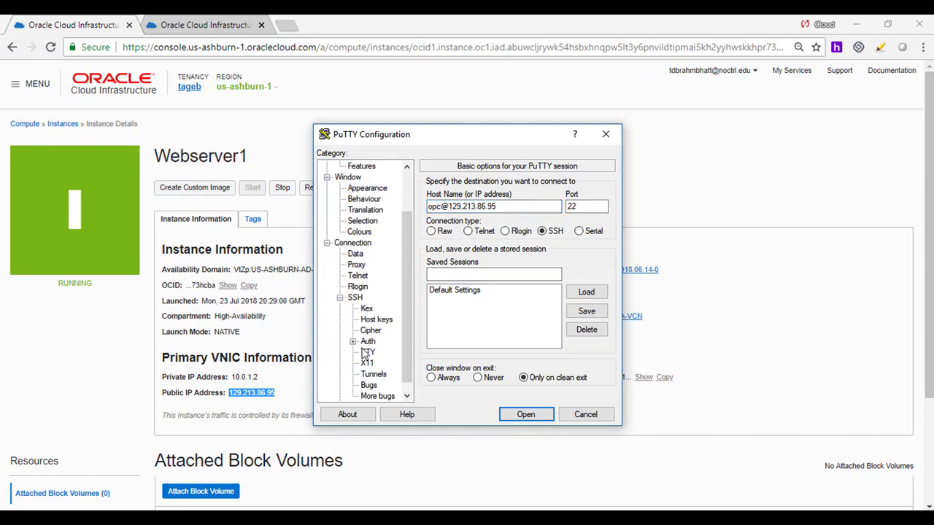
{"action": "left_click", "coordinate": [368, 341]}
{"action": "left_click", "coordinate": [583, 322]}
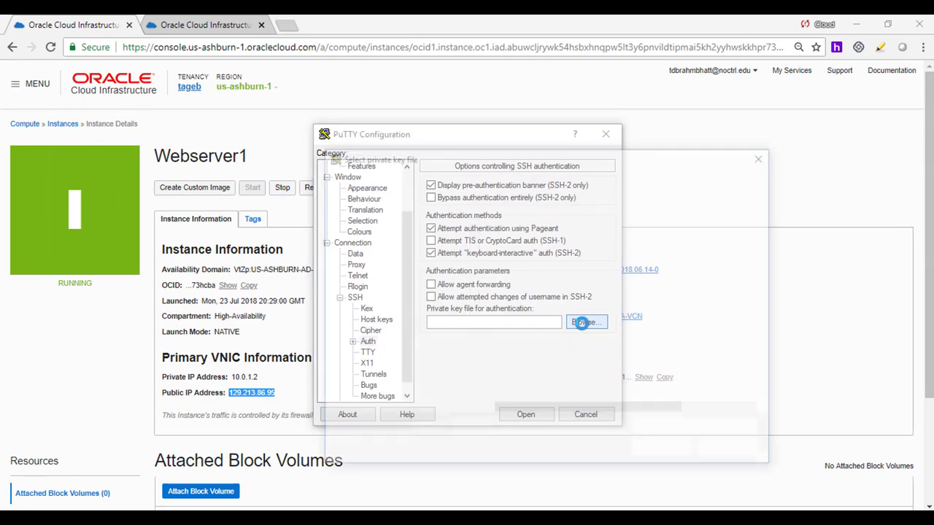
{"action": "double_click", "coordinate": [526, 268]}
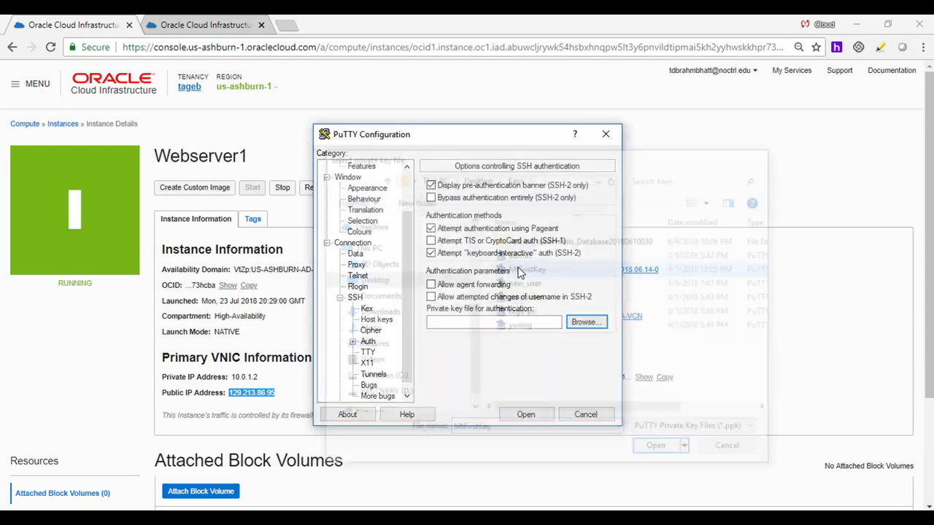
Open the SSH session to Webserver1 and accept the server's host key
{"action": "left_click", "coordinate": [525, 409]}
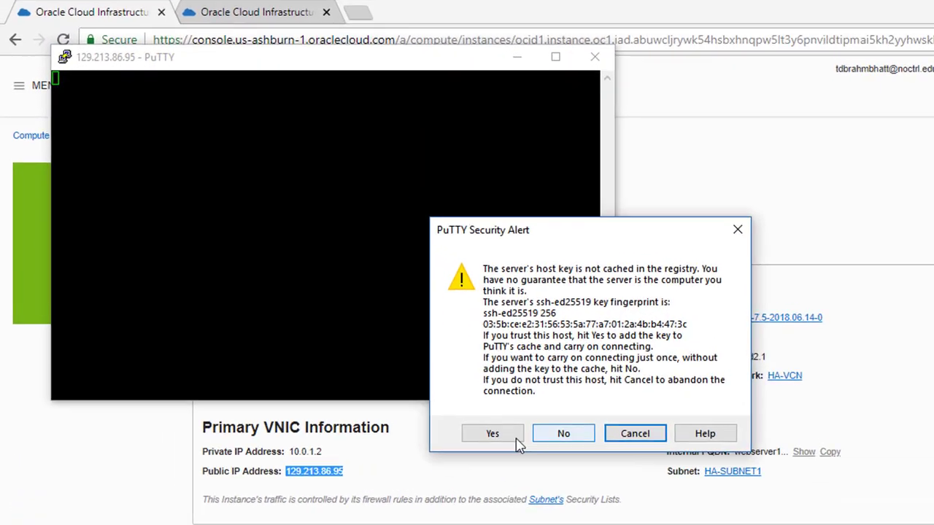
{"action": "left_click", "coordinate": [384, 362]}
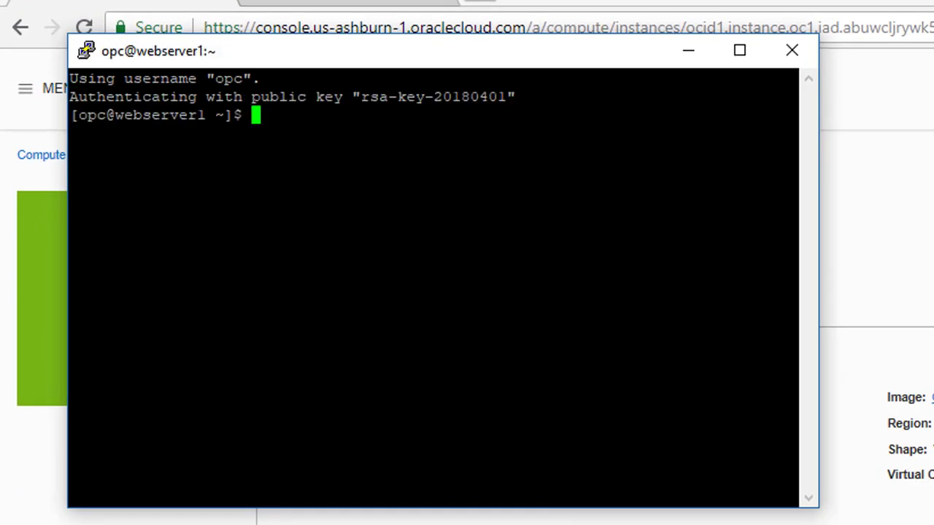
{"action": "key", "text": "Return"}
{"action": "key", "text": "Return"}
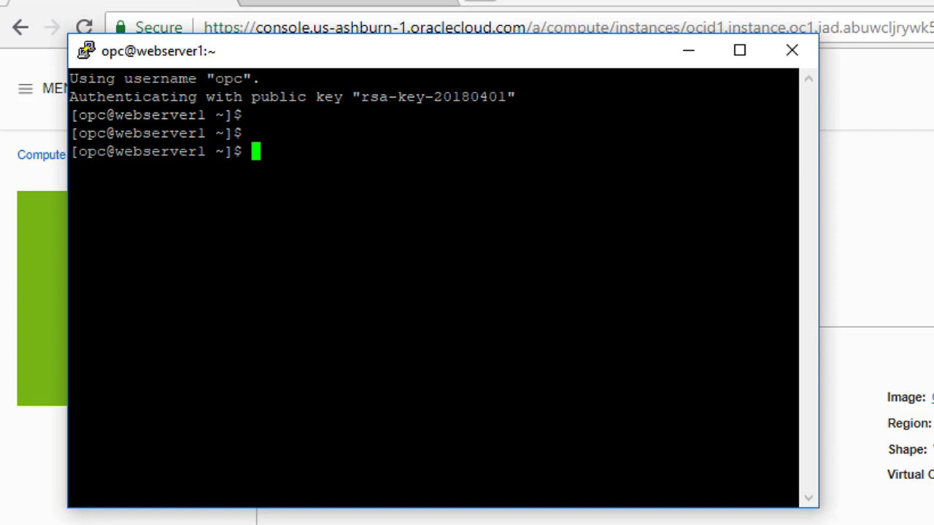
Switch to the root user on Webserver1 with sudo su
{"action": "type", "text": "sudo su"}
{"action": "key", "text": "Return"}
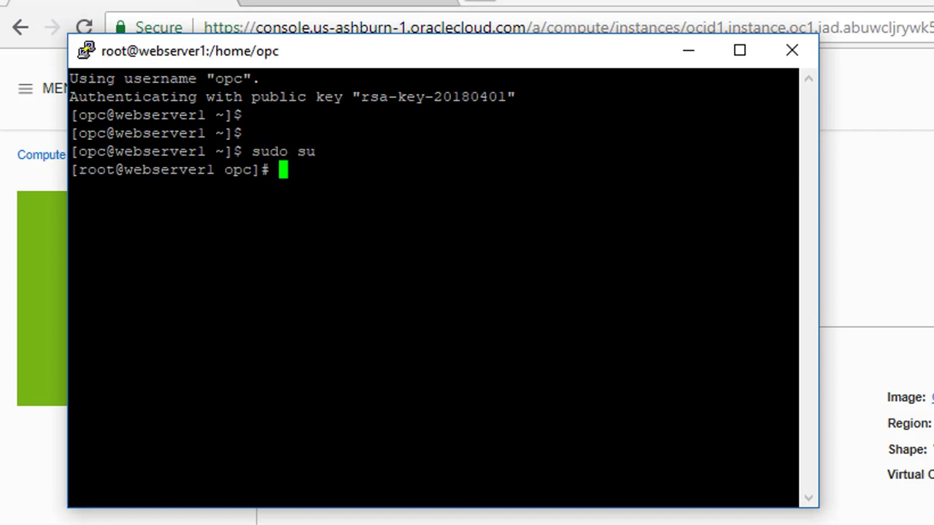
{"action": "key", "text": "Return"}
{"action": "key", "text": "Return"}
{"action": "key", "text": "Return"}
{"action": "key", "text": "Return"}
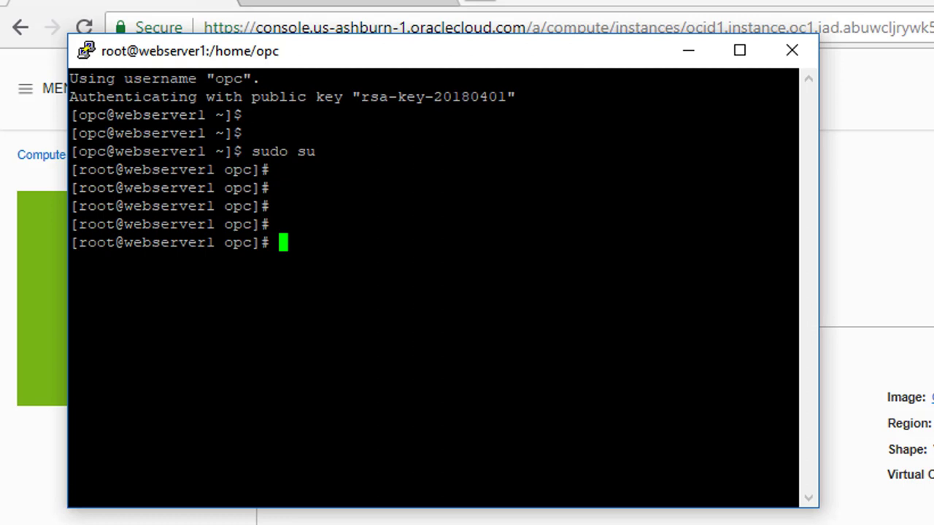
Install the Apache web server on Webserver1 with yum install httpd -y
{"action": "type", "text": "yum"}
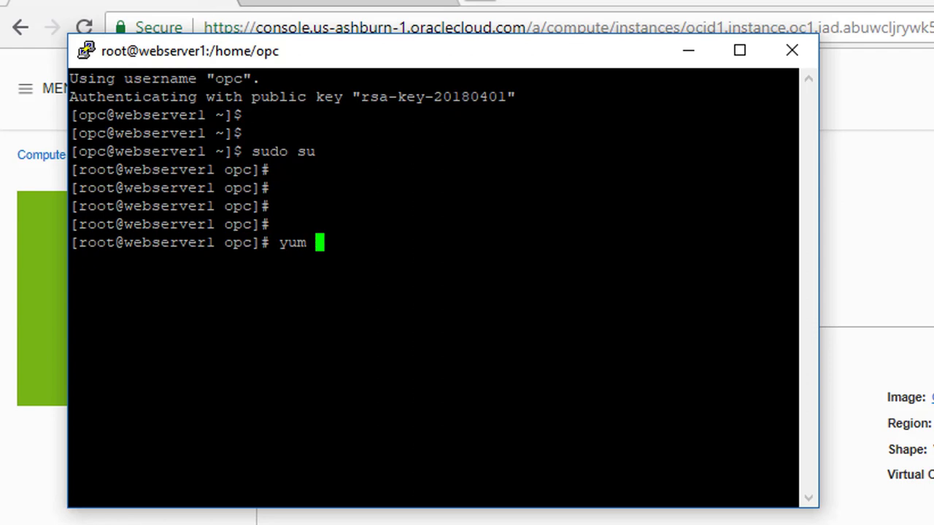
{"action": "type", "text": "install "}
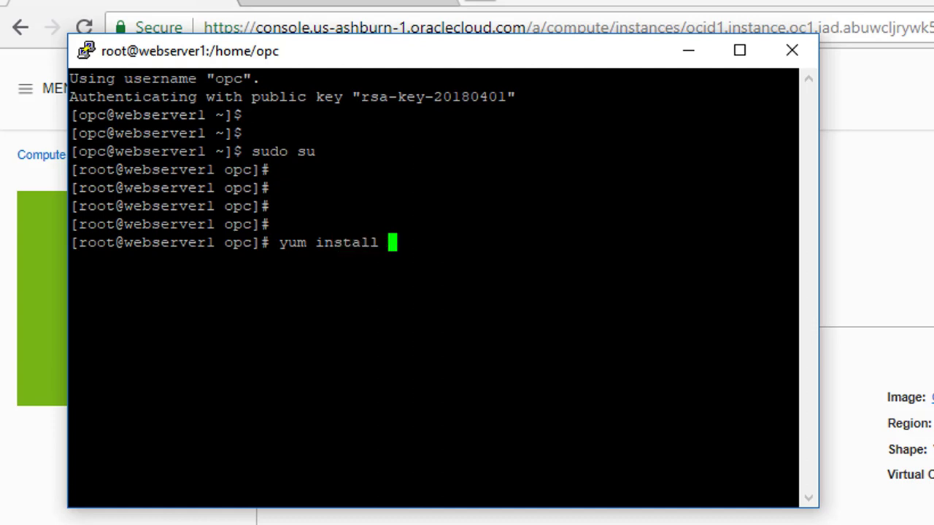
{"action": "type", "text": "httpd "}
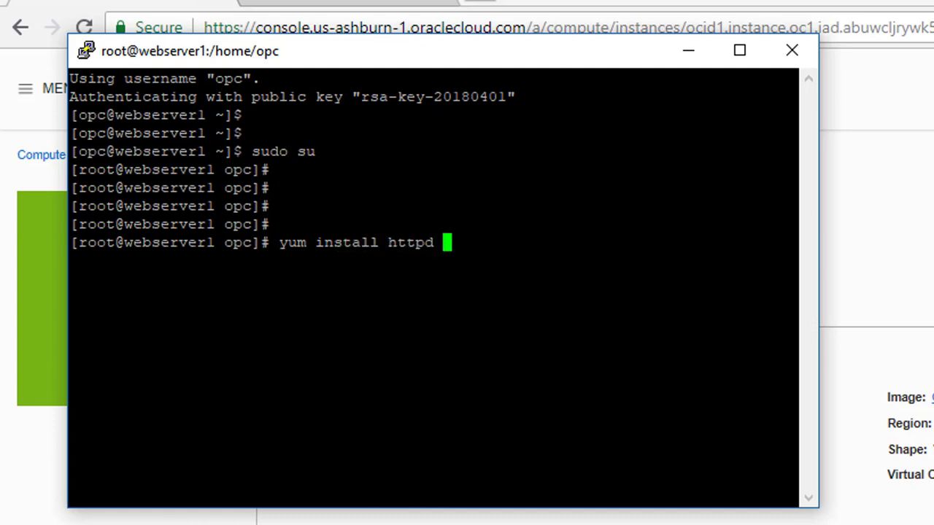
{"action": "type", "text": "-y"}
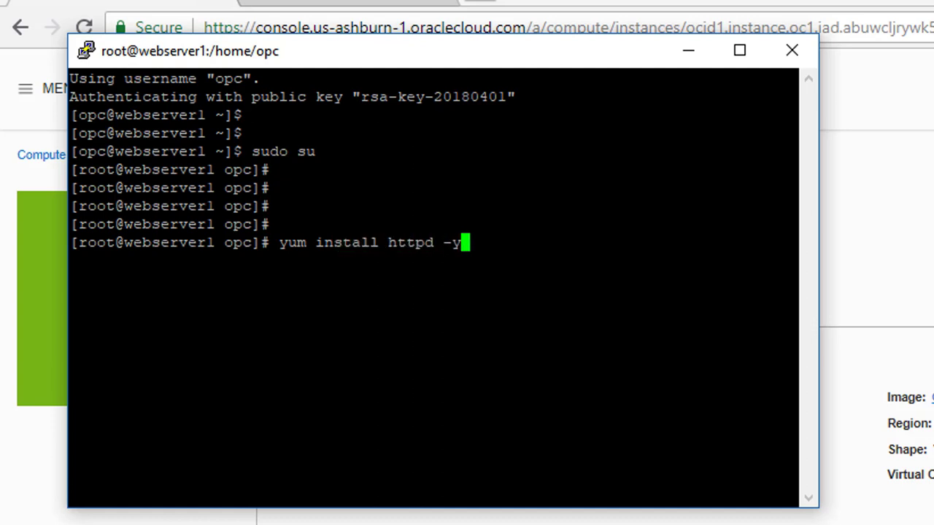
{"action": "key", "text": "Return"}
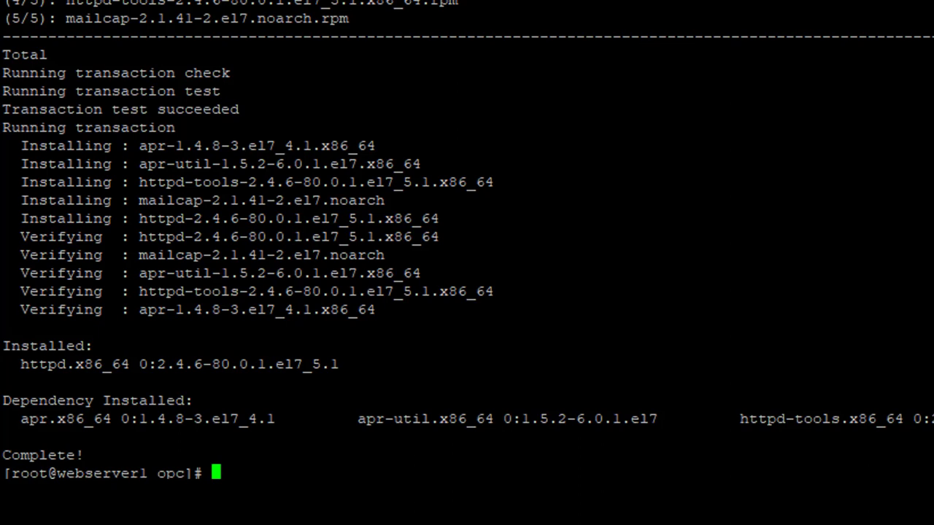
Check the status of the Apache service on Webserver1 with service httpd status
{"action": "type", "text": "service "}
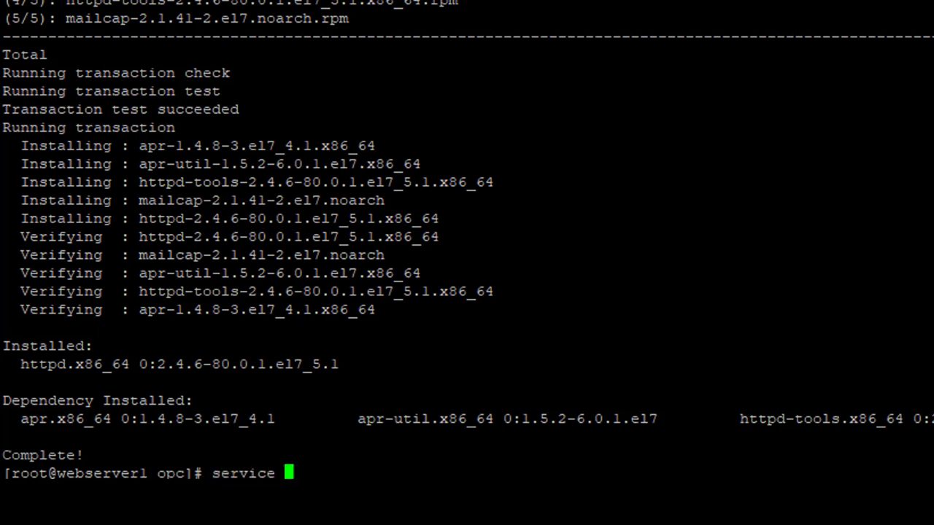
{"action": "type", "text": "http"}
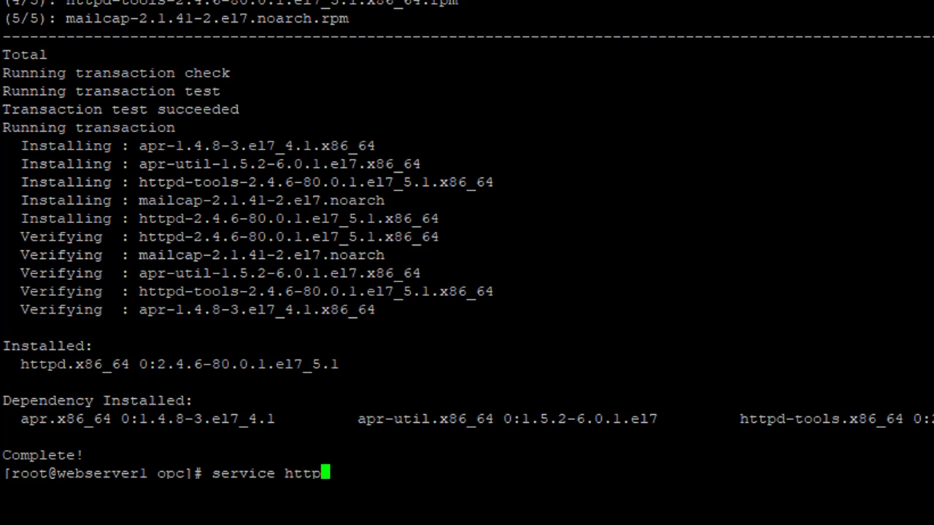
{"action": "type", "text": "d status"}
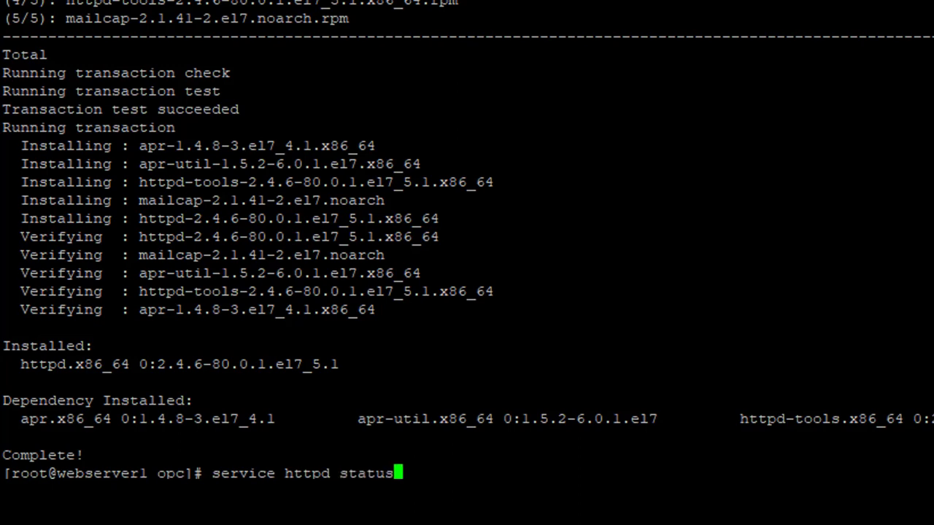
{"action": "key", "text": "Return"}
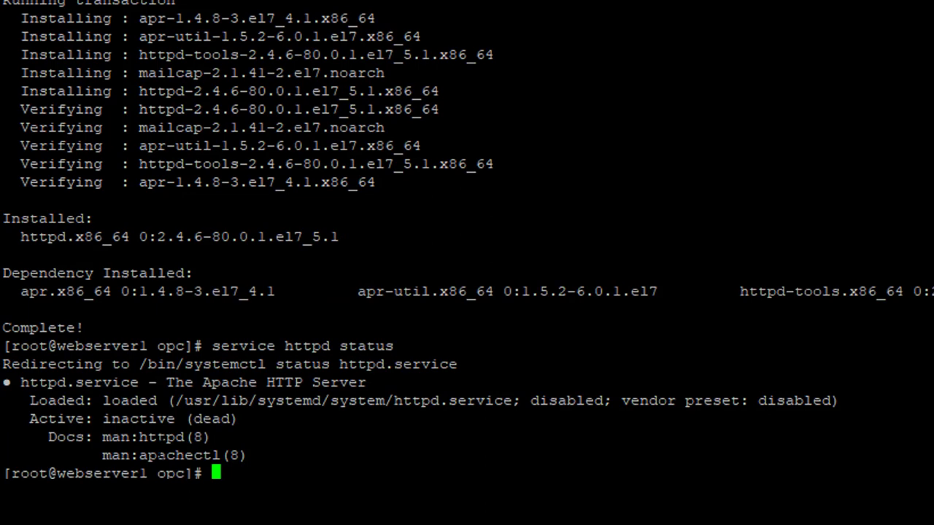
{"action": "left_click_drag", "start_coordinate": [175, 419], "coordinate": [231, 419]}
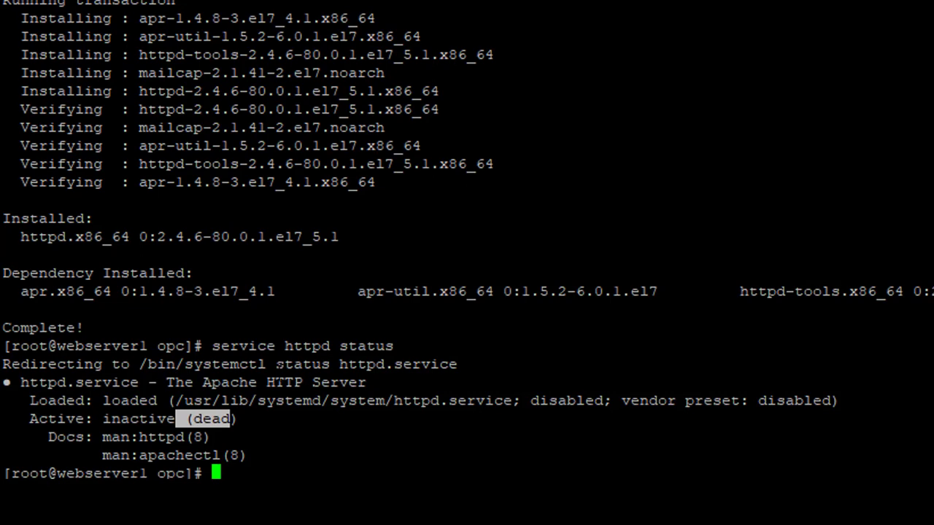
Start the Apache service on Webserver1 with service httpd start
{"action": "left_click_drag", "start_coordinate": [211, 346], "coordinate": [335, 345]}
{"action": "right_click", "coordinate": [333, 346]}
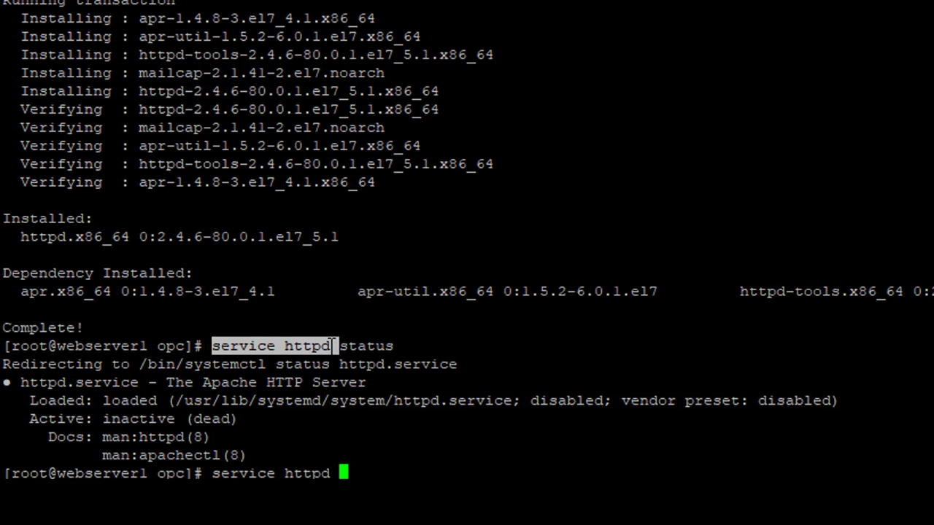
{"action": "type", "text": "start"}
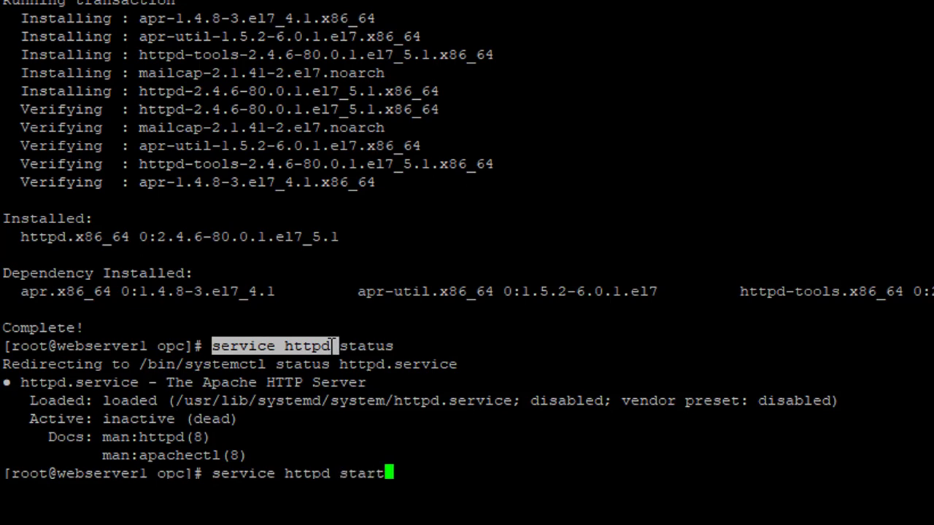
{"action": "key", "text": "Return"}
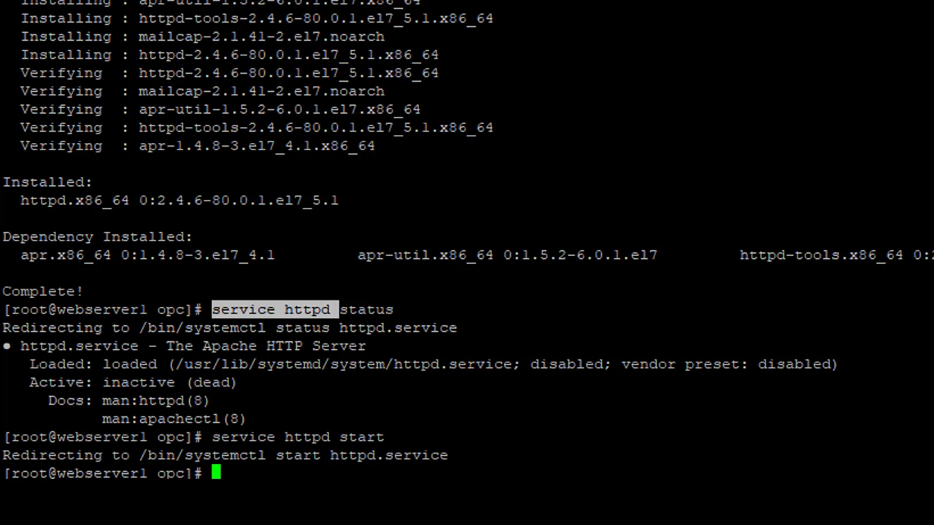
Enable Apache to start automatically at boot with chkconfig httpd on
{"action": "type", "text": "chk"}
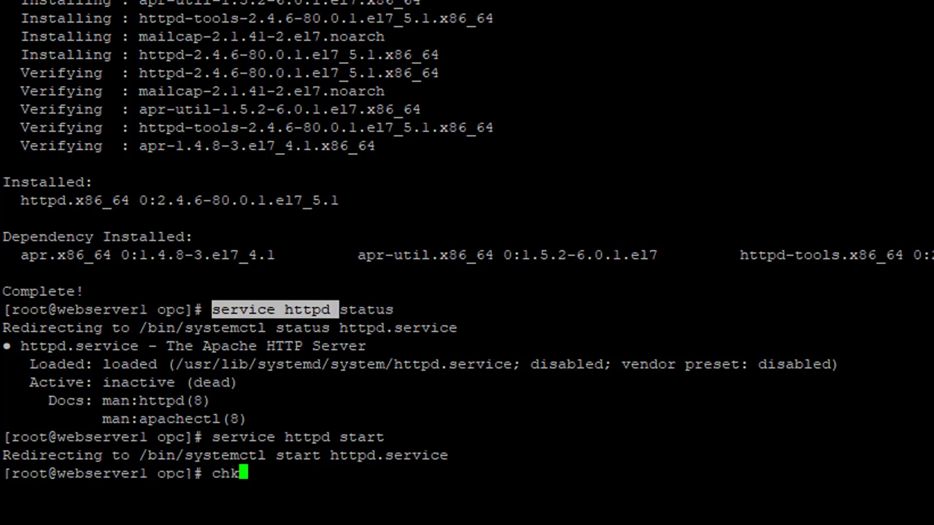
{"action": "type", "text": "config"}
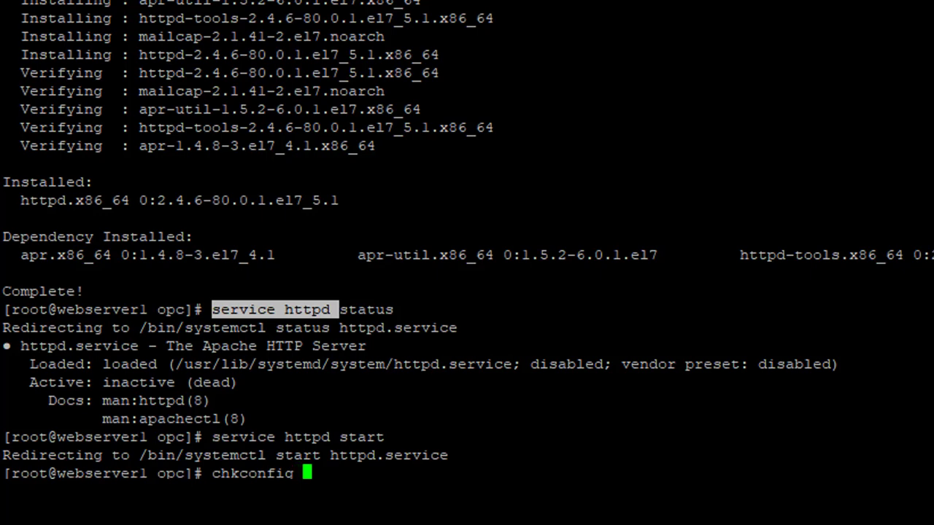
{"action": "type", "text": " httpd"}
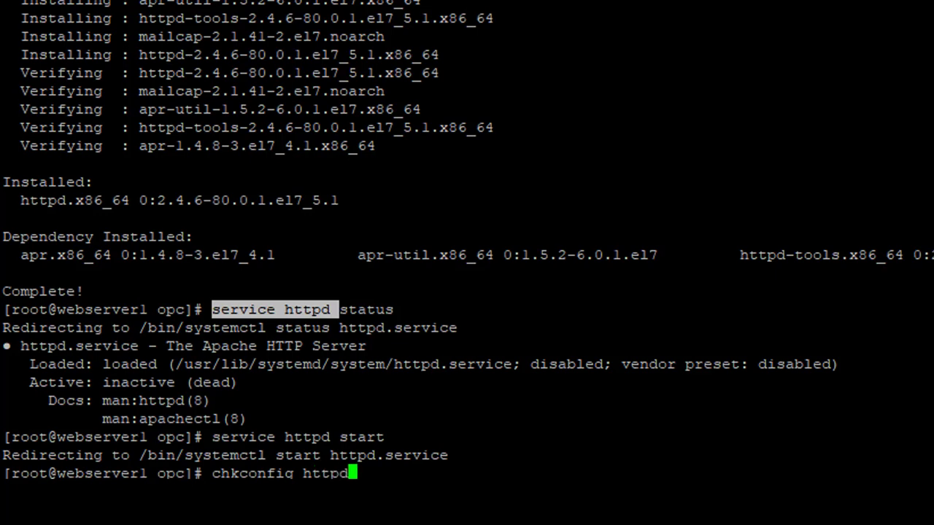
{"action": "type", "text": " on"}
{"action": "key", "text": "Return"}
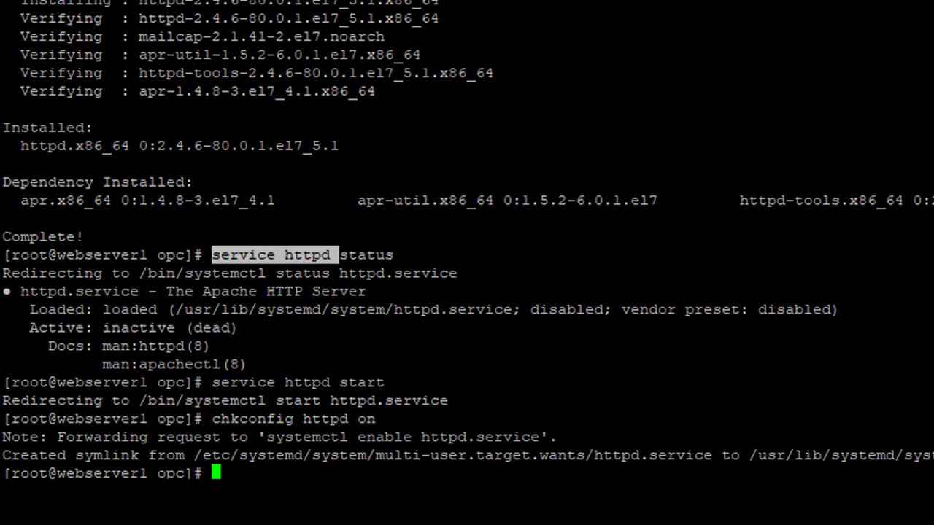
Change the working directory to Apache's web root, /var/www/html
{"action": "type", "text": "cd /var/ww"}
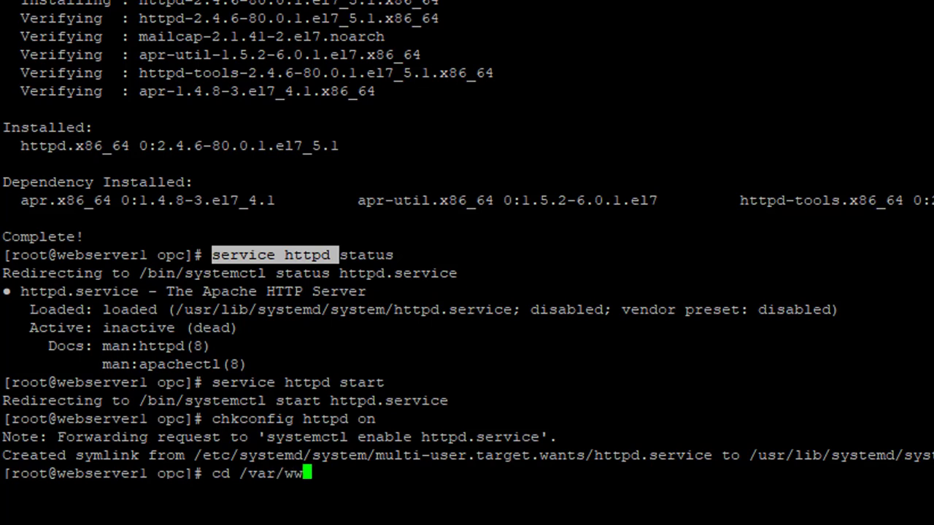
{"action": "type", "text": "w/h"}
{"action": "type", "text": "tml"}
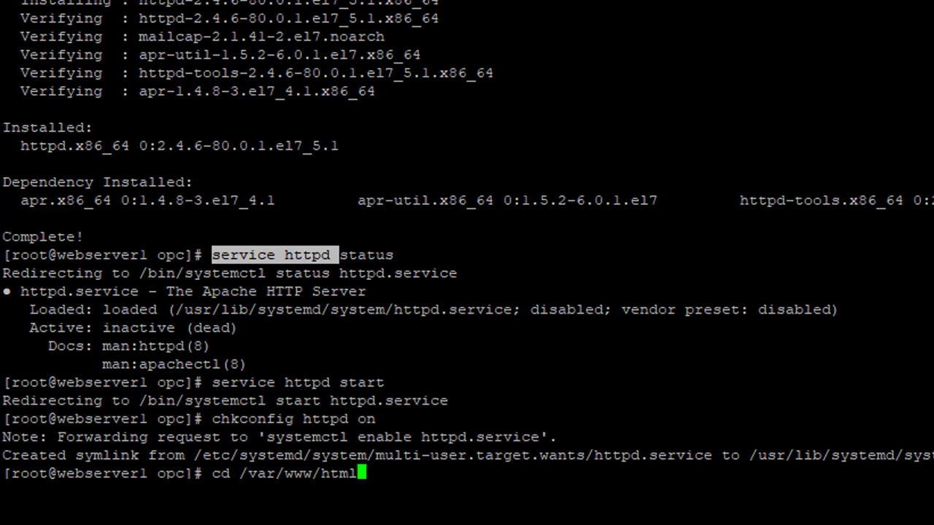
{"action": "key", "text": "Return"}
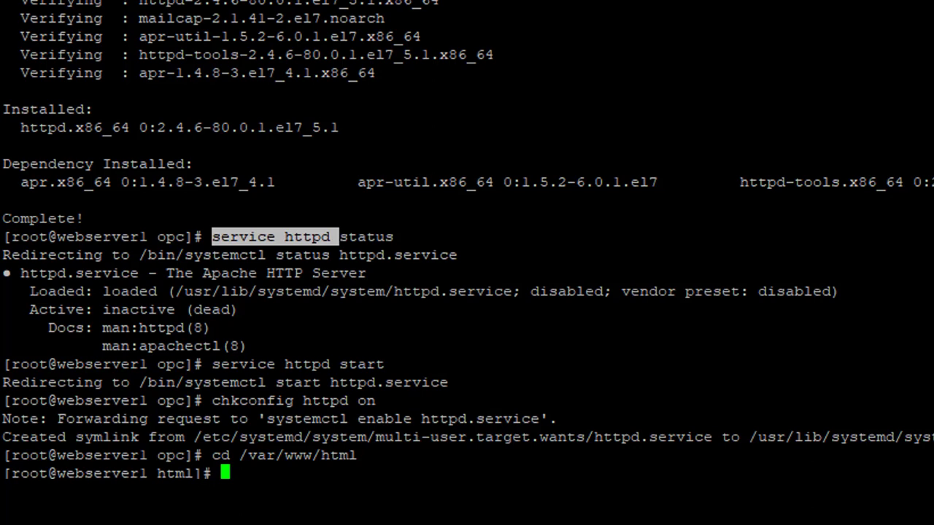
Open a new index.html file in the vi editor within the web root
{"action": "type", "text": "vi index"}
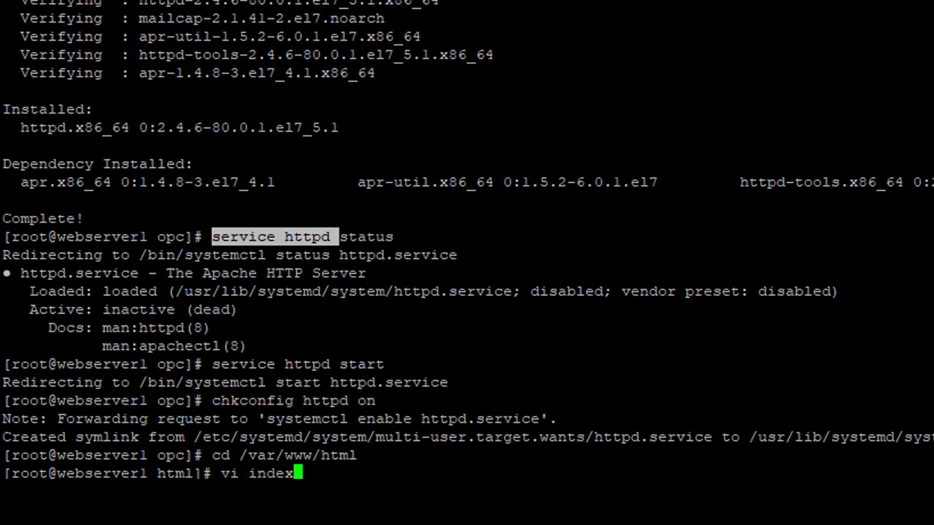
{"action": "type", "text": "f"}
{"action": "key", "text": "BackSpace"}
{"action": "type", "text": ".html"}
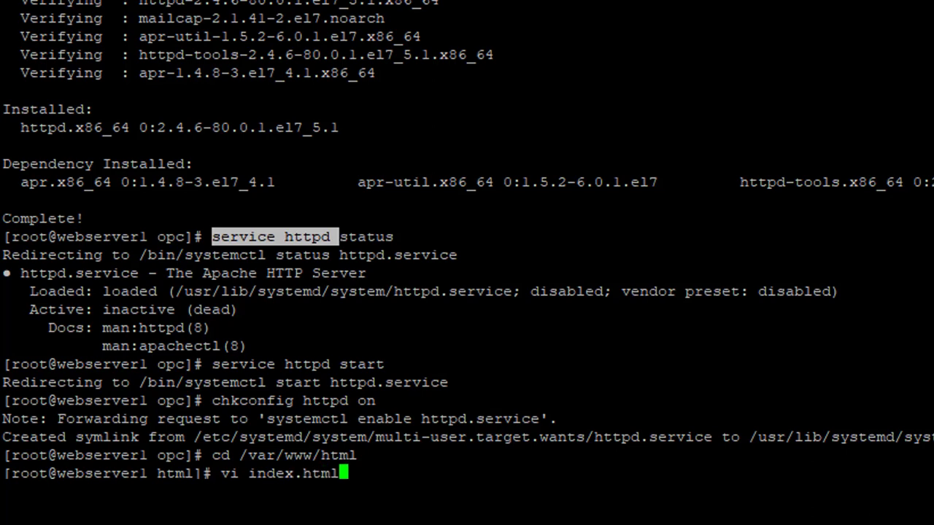
{"action": "key", "text": "Return"}
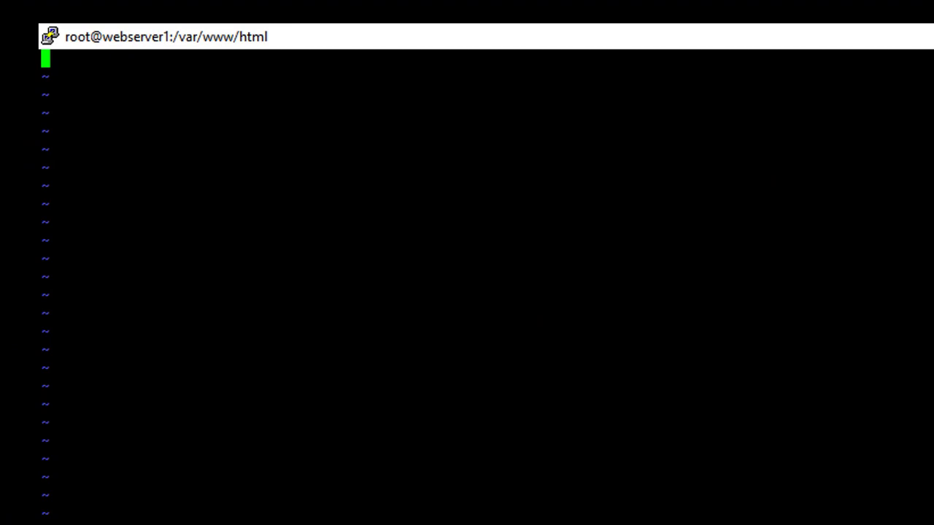
Write the page content <html><h1>hello OCI architects-1</h1></html> in index.html
{"action": "type", "text": "<html"}
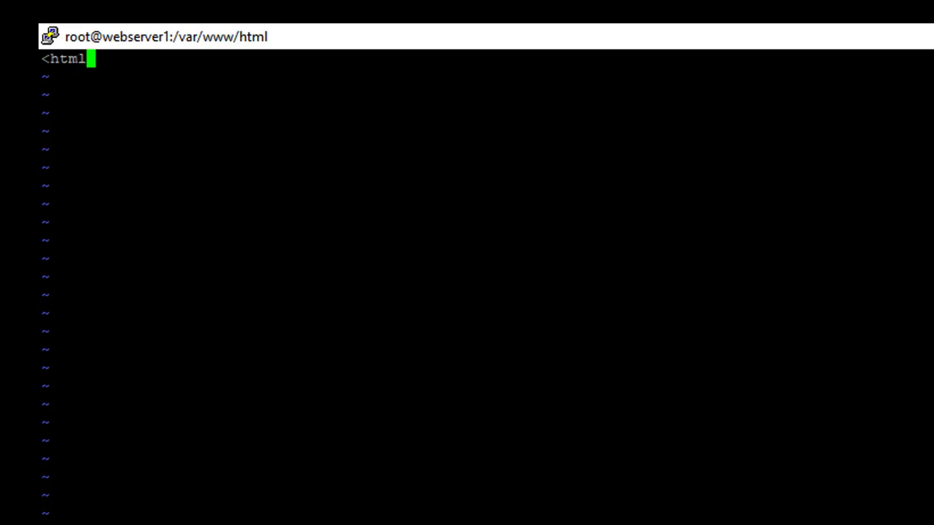
{"action": "type", "text": "><h1"}
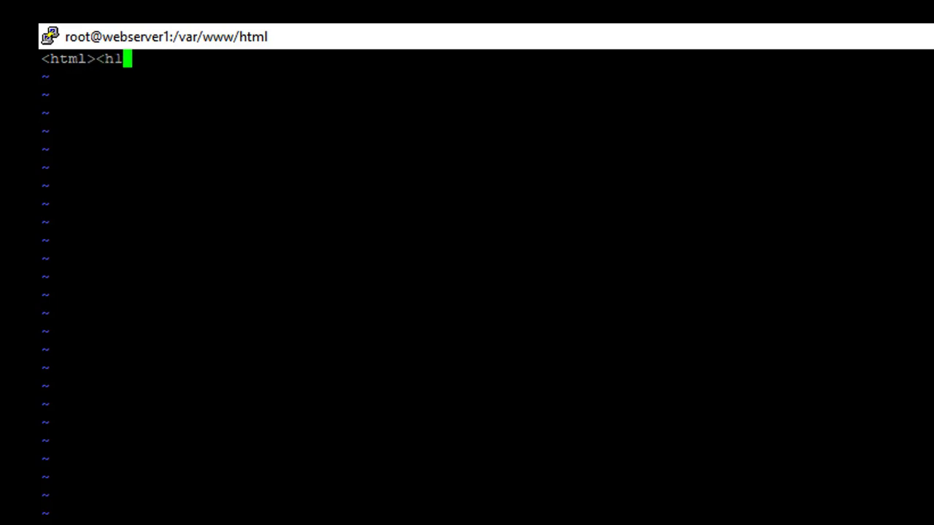
{"action": "type", "text": ">hello "}
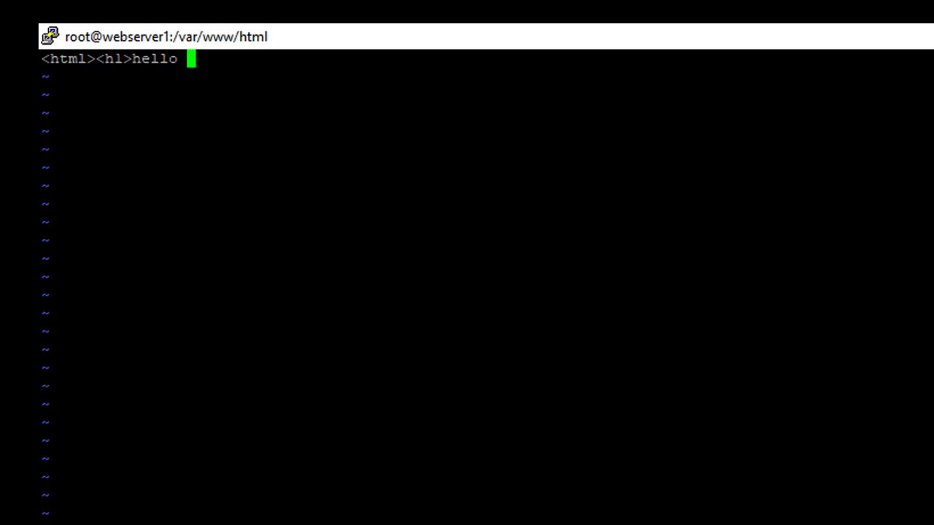
{"action": "type", "text": "OCI "}
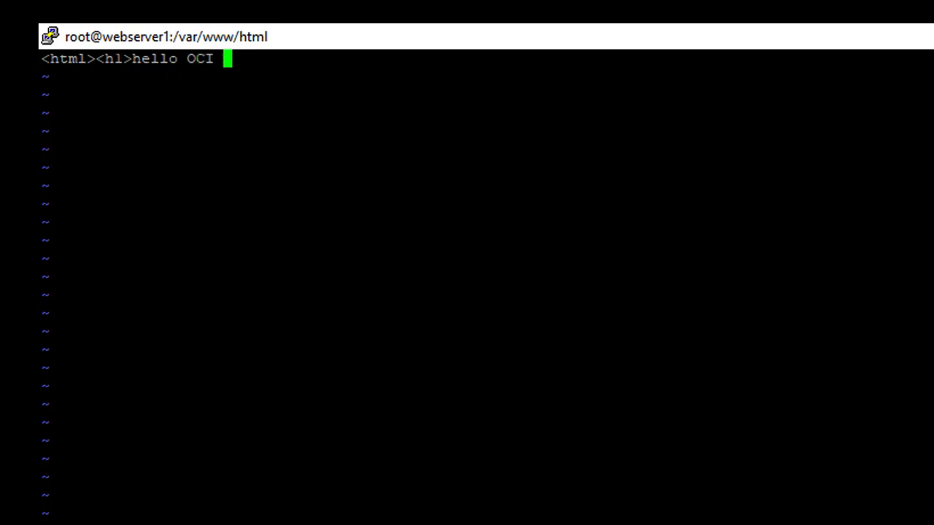
{"action": "type", "text": "archite"}
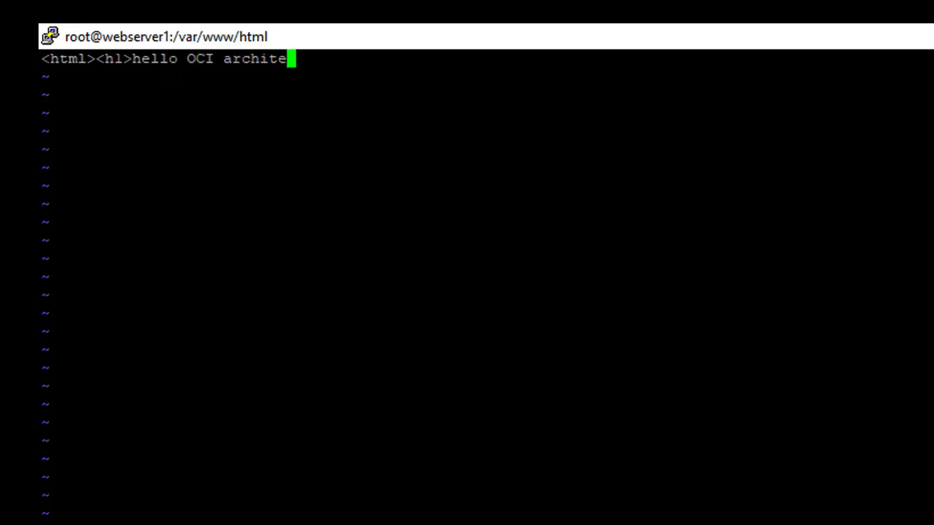
{"action": "type", "text": "cts"}
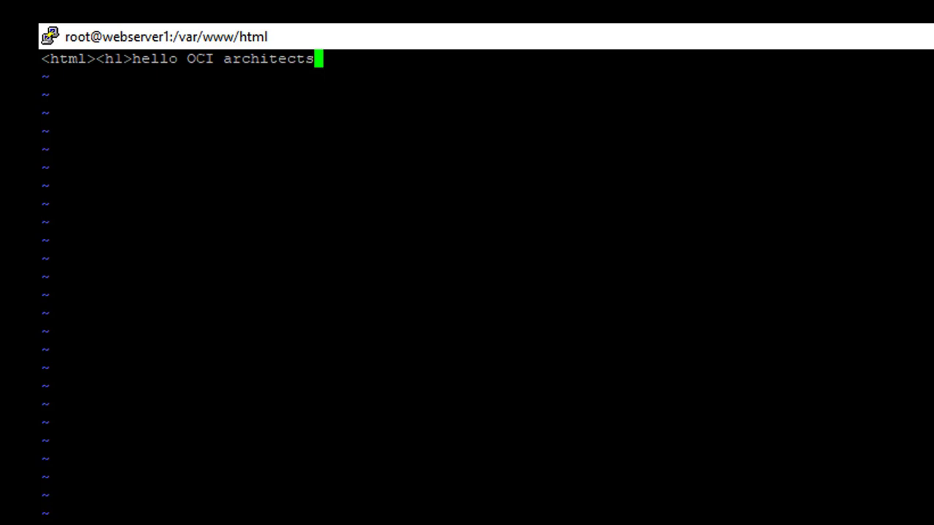
{"action": "type", "text": "!"}
{"action": "key", "text": "BackSpace"}
{"action": "type", "text": "-1<"}
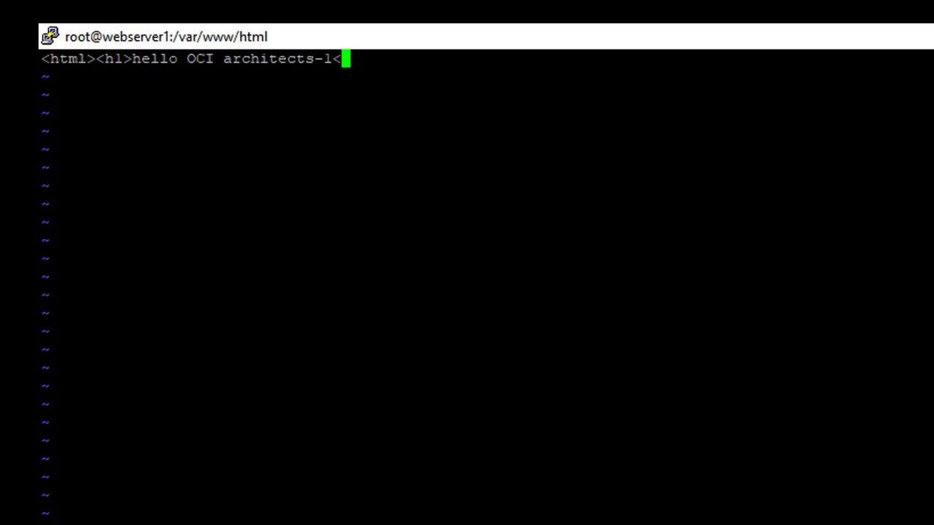
{"action": "type", "text": "/h1>"}
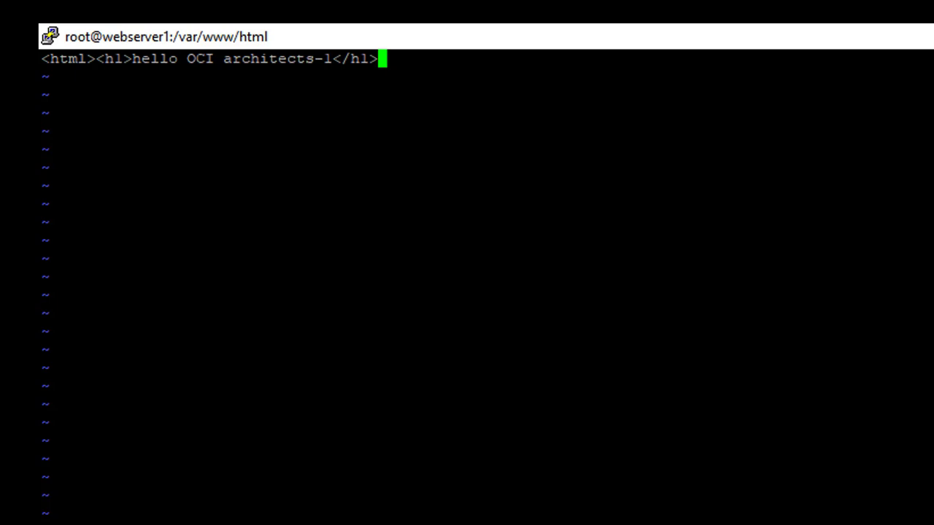
{"action": "type", "text": "</"}
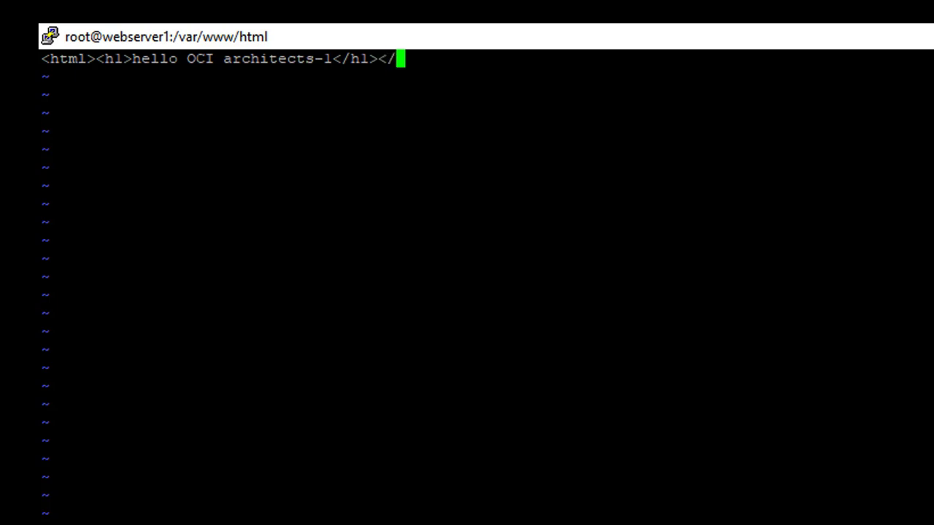
{"action": "type", "text": "html"}
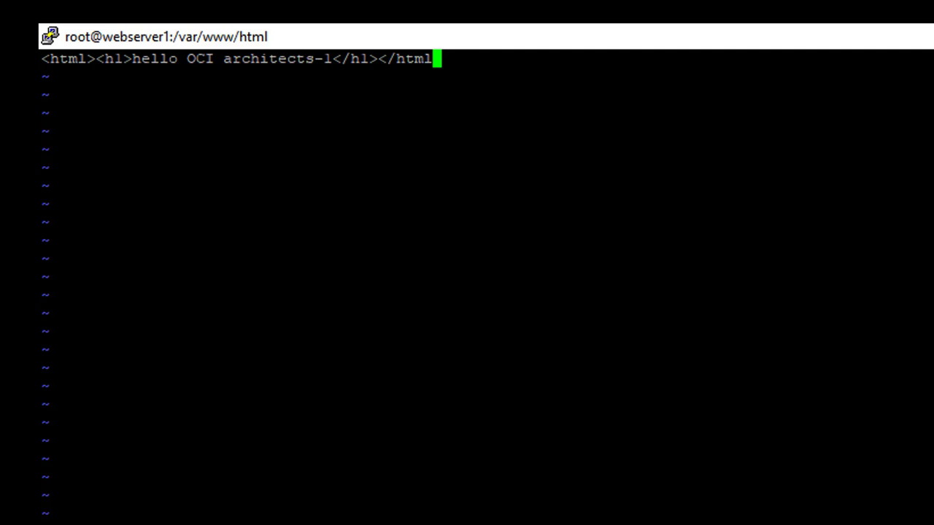
{"action": "type", "text": ">"}
Save index.html and quit vi with :wq!, returning to the shell
{"action": "key", "text": "Escape"}
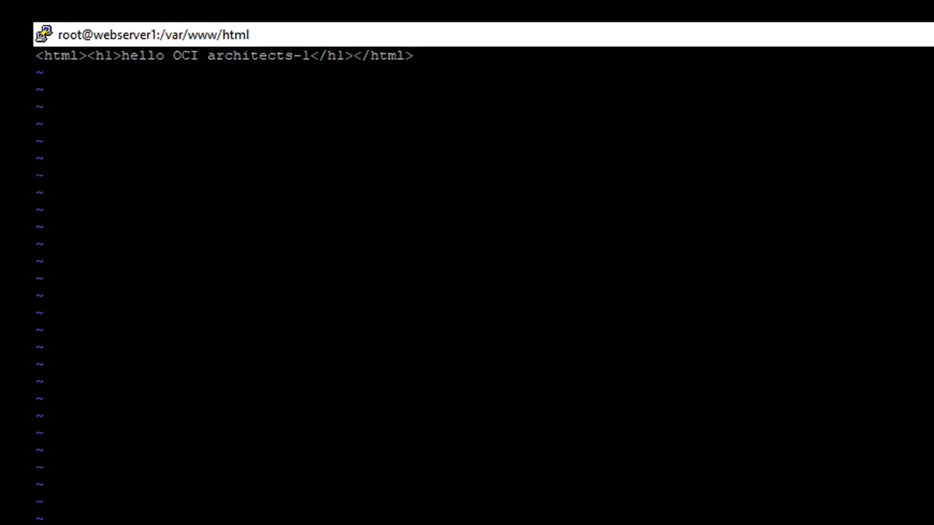
{"action": "type", "text": ":wq!"}
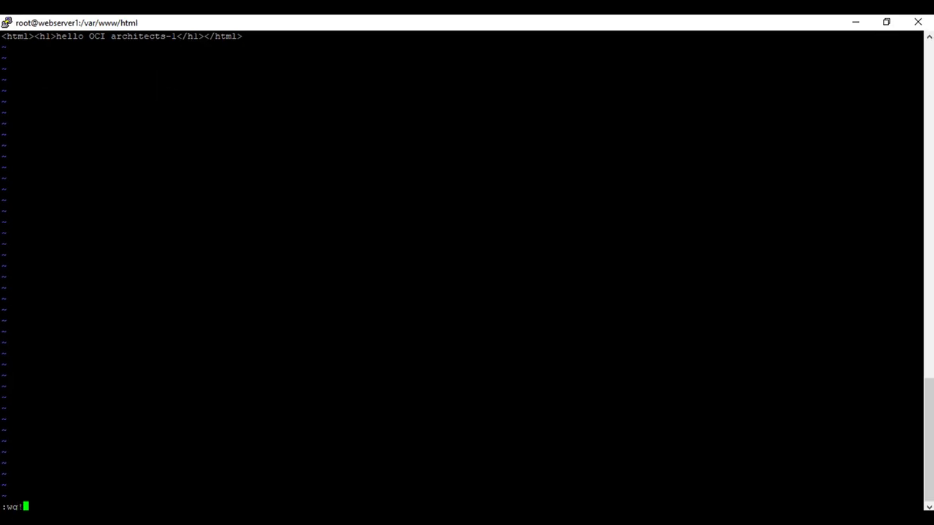
{"action": "key", "text": "Return"}
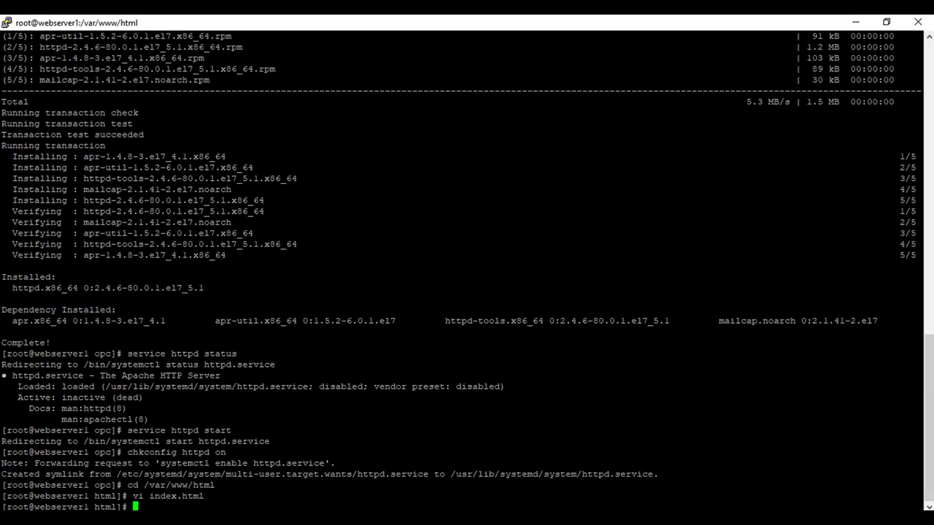
{"action": "key", "text": "Return"}
{"action": "key", "text": "Return"}
{"action": "key", "text": "Return"}
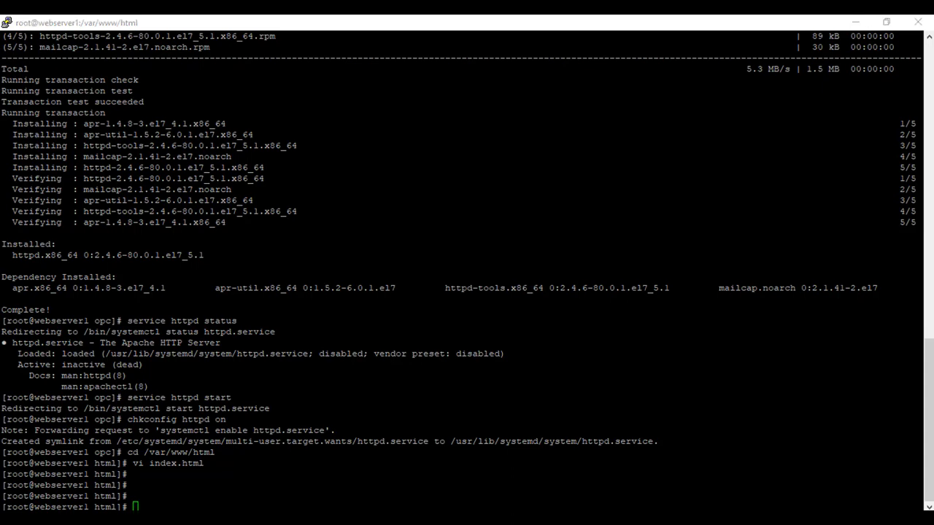
Copy the HTTPS rule from the Apache-Firewall notes and run firewall-cmd --permanent --zone=public --add-service=https on Webserver1
{"action": "key", "text": "alt+Tab"}
{"action": "left_click_drag", "start_coordinate": [327, 212], "coordinate": [31, 211]}
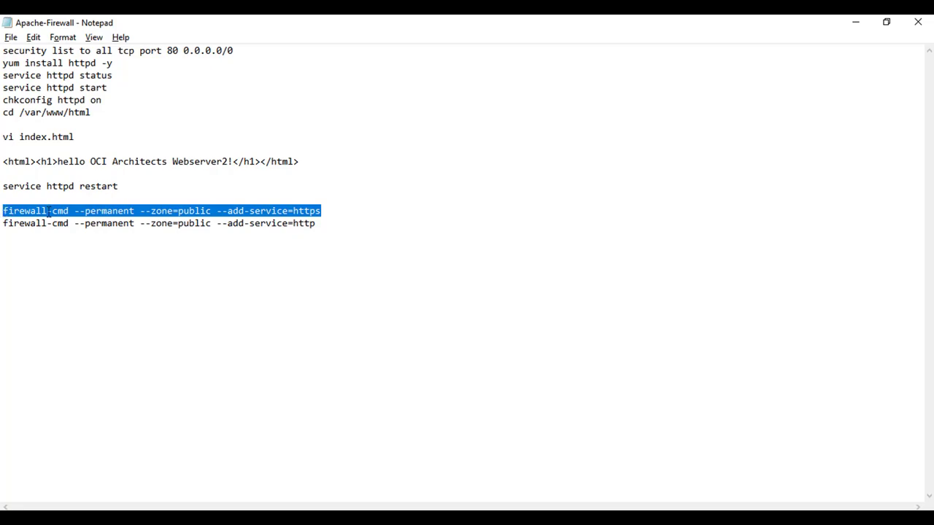
{"action": "key", "text": "alt+Tab"}
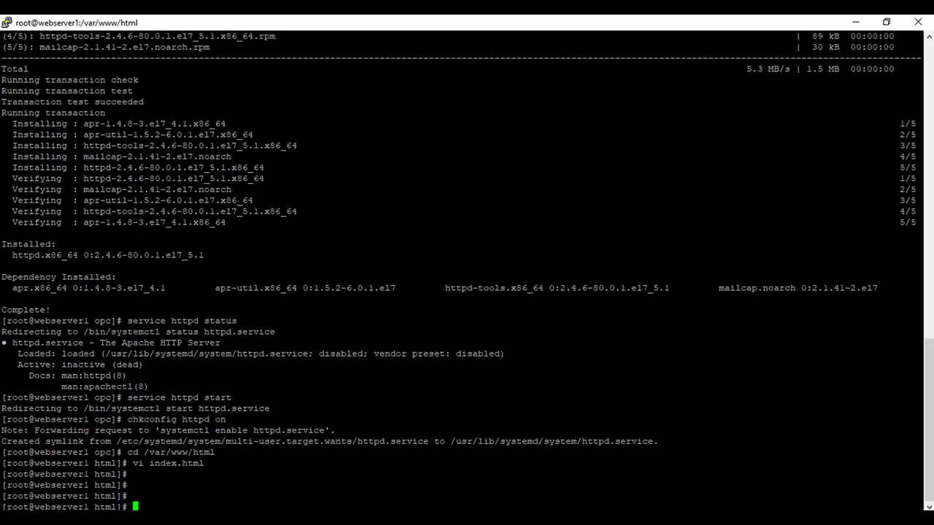
{"action": "type", "text": "firewall-cmd --permanent --zone=public --add-service=https"}
{"action": "key", "text": "Return"}
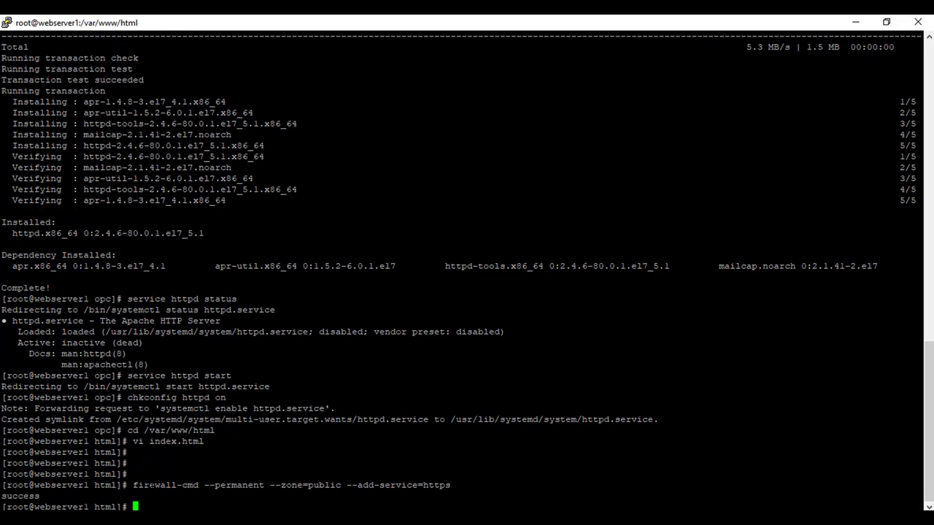
Permanently allow the HTTP service in Webserver1's public zone by running firewall-cmd --permanent --zone=public --add-service=http
{"action": "left_click_drag", "start_coordinate": [133, 485], "coordinate": [446, 486]}
{"action": "right_click", "coordinate": [445, 485]}
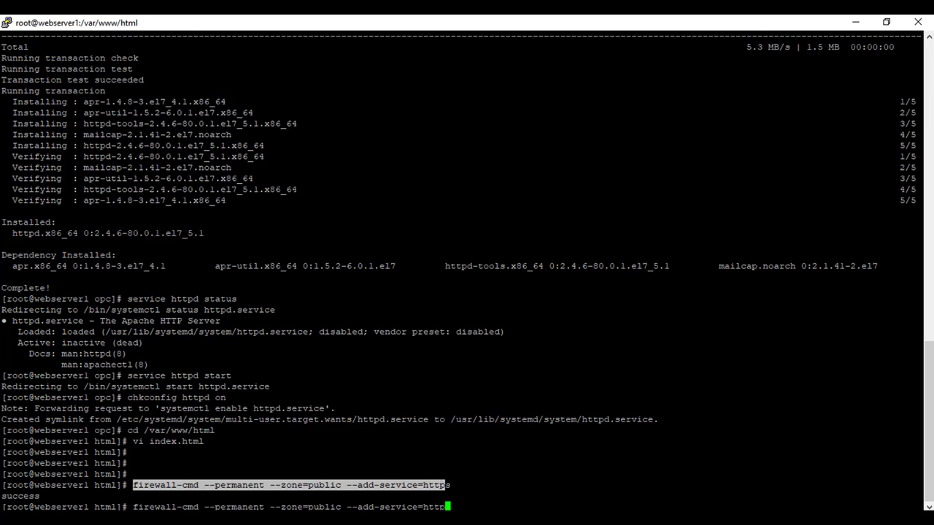
{"action": "key", "text": "Return"}
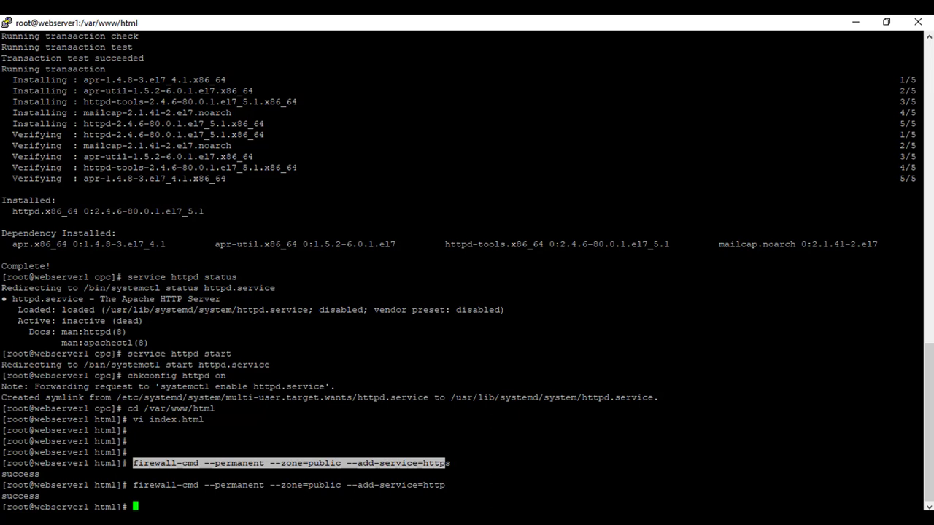
Switch to the Oracle Cloud console in the browser and open the security lists of HA-VCN
{"action": "key", "text": "alt+Tab"}
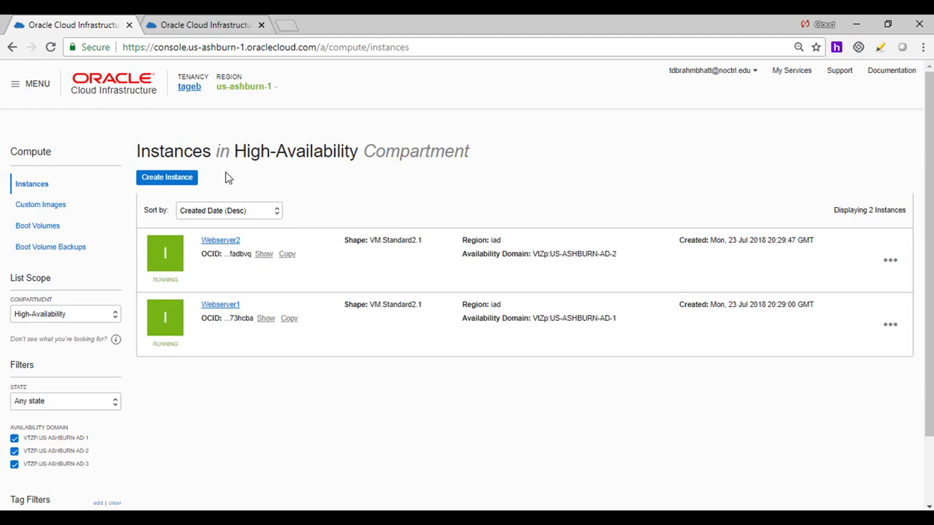
{"action": "left_click", "coordinate": [18, 85]}
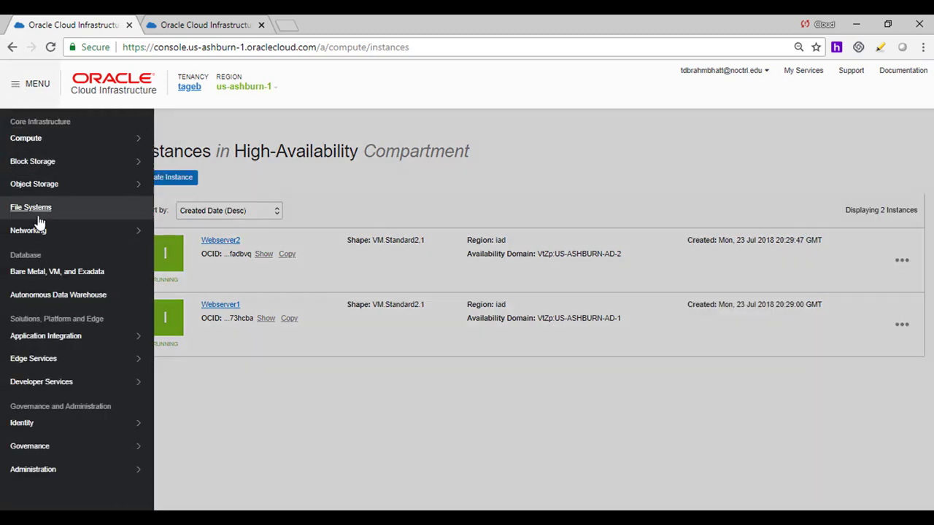
{"action": "mouse_move", "coordinate": [58, 232]}
{"action": "left_click", "coordinate": [178, 229]}
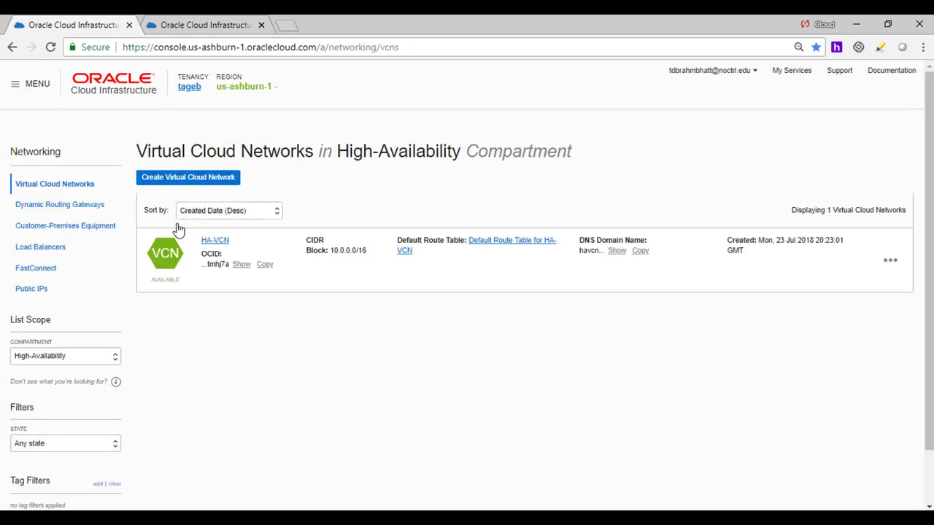
{"action": "left_click", "coordinate": [213, 241]}
{"action": "left_click", "coordinate": [54, 369]}
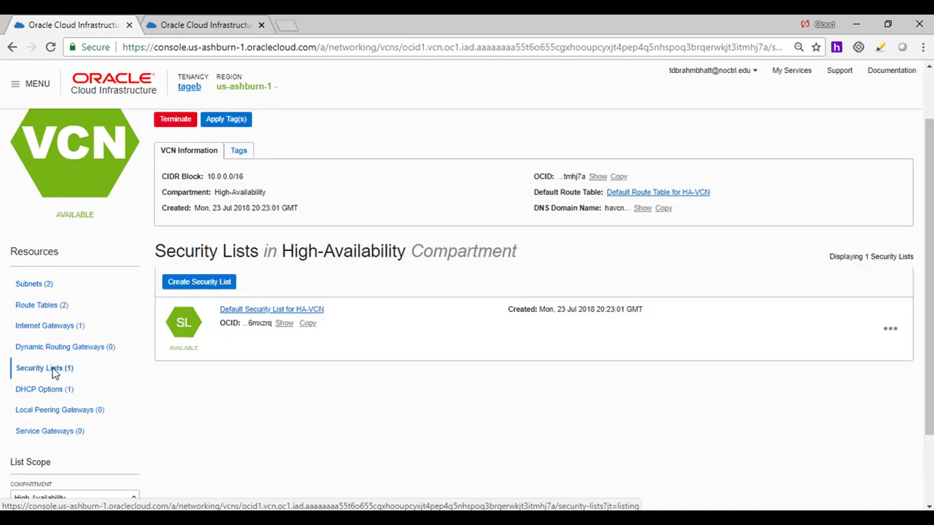
Start a new security list in the High-Availability compartment and name it LB-SecurityList
{"action": "left_click", "coordinate": [200, 282]}
{"action": "left_click", "coordinate": [192, 205]}
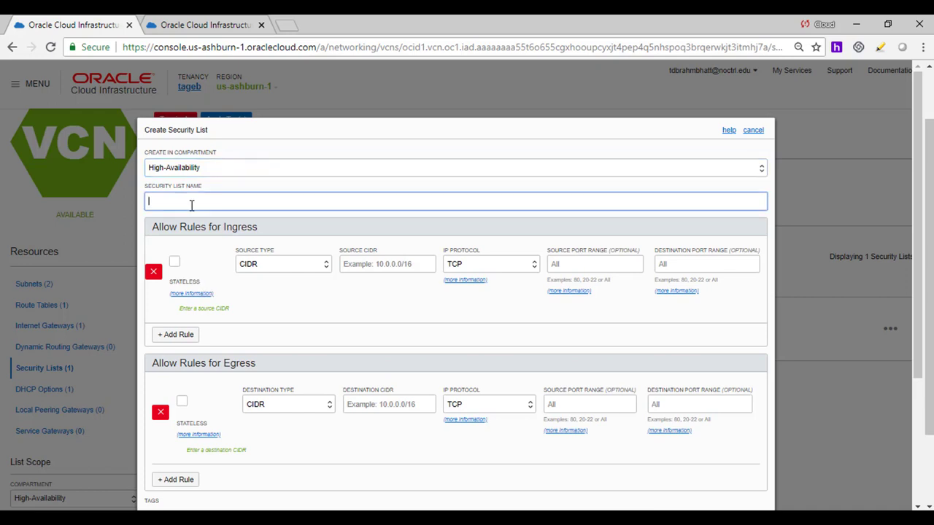
{"action": "type", "text": "LB-Sec"}
{"action": "type", "text": "List"}
{"action": "key", "text": "BackSpace"}
{"action": "key", "text": "BackSpace"}
{"action": "key", "text": "BackSpace"}
{"action": "key", "text": "BackSpace"}
{"action": "key", "text": "BackSpace"}
{"action": "key", "text": "BackSpace"}
{"action": "type", "text": "curityLst"}
{"action": "key", "text": "BackSpace"}
{"action": "key", "text": "BackSpace"}
{"action": "type", "text": "ist"}
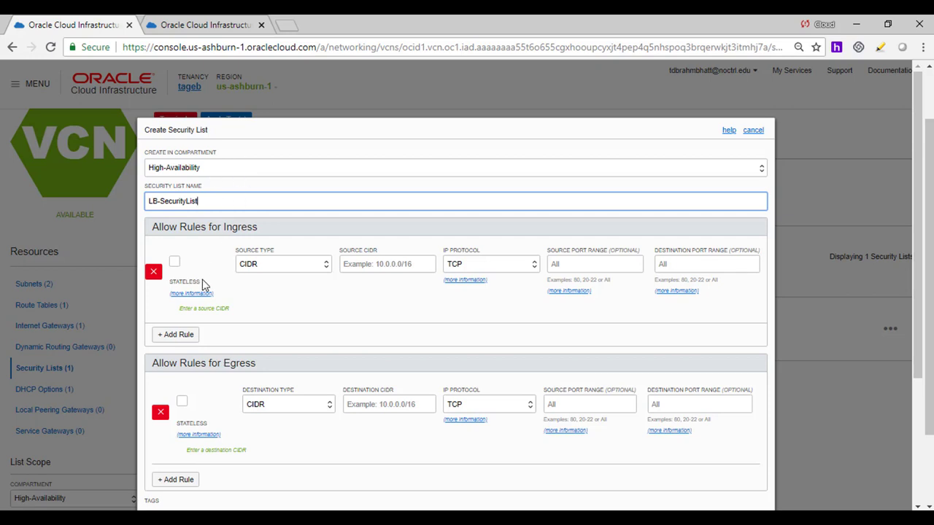
Remove the blank ingress and egress rules from LB-SecurityList and create the list
{"action": "left_click", "coordinate": [154, 279]}
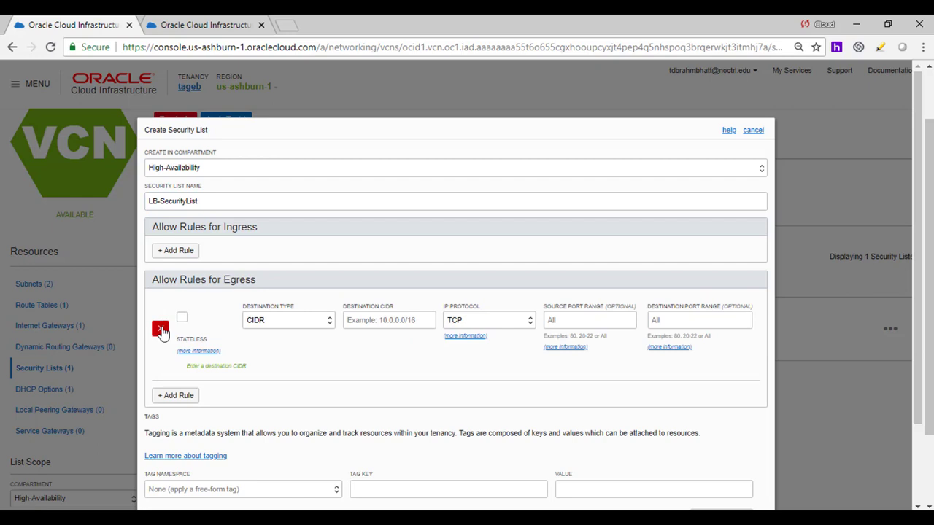
{"action": "left_click", "coordinate": [160, 325]}
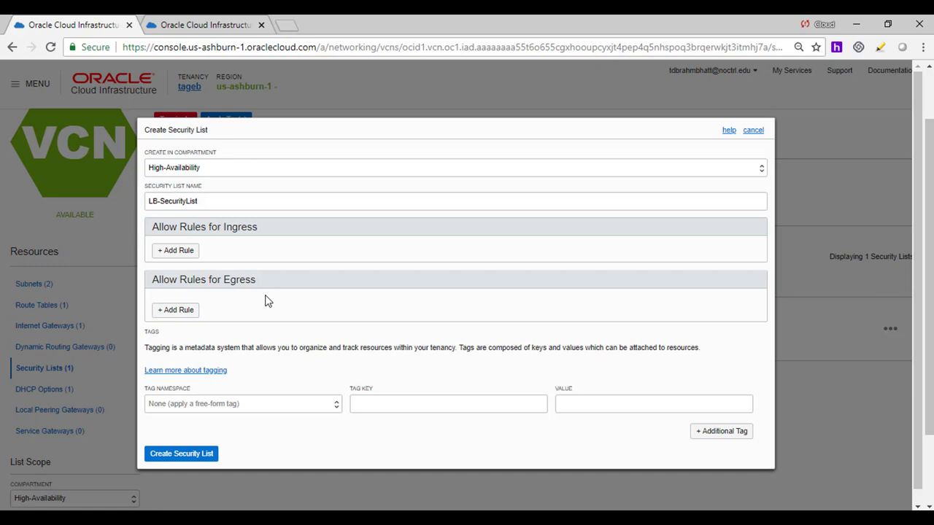
{"action": "left_click", "coordinate": [202, 454]}
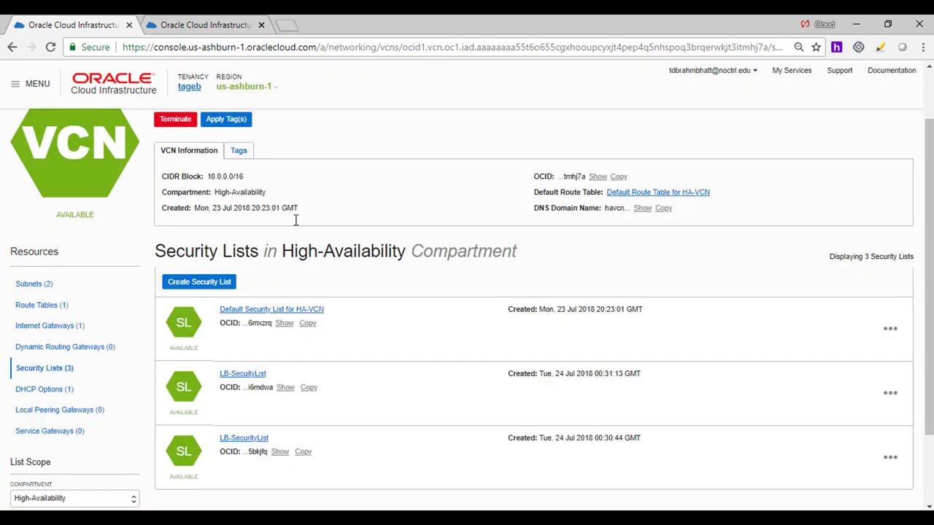
Start a new route table in HA-VCN and give it a name beginning with LB-Rou
{"action": "left_click", "coordinate": [43, 305]}
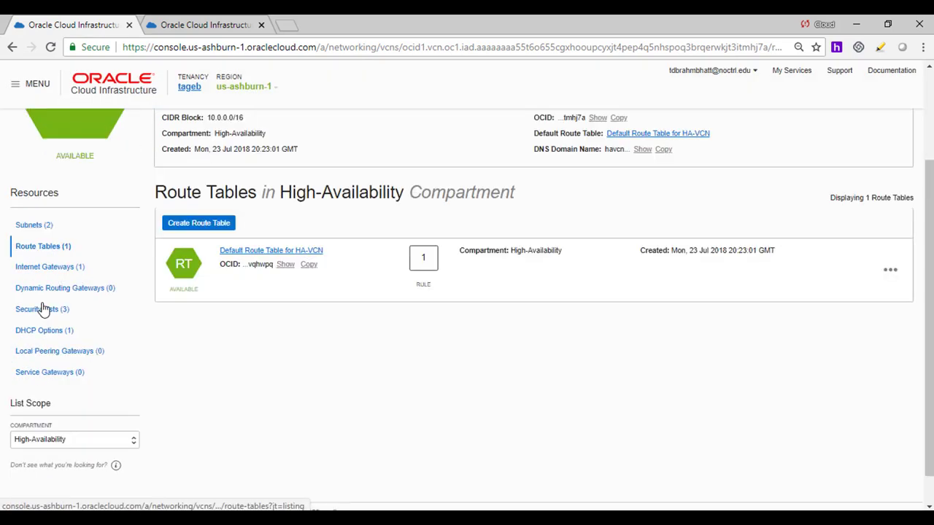
{"action": "left_click", "coordinate": [216, 229]}
{"action": "left_click", "coordinate": [270, 201]}
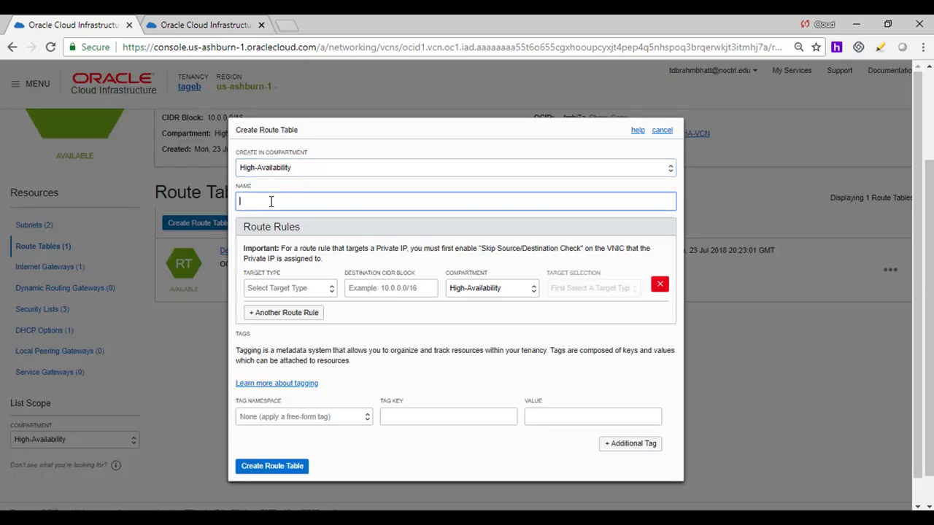
{"action": "type", "text": "LB"}
{"action": "type", "text": "-Rou"}
{"action": "type", "text": "te"}
{"action": "type", "text": "ae"}
Define the route rule with target type Internet Gateway, destination CIDR block 0.0.0.0/0 and target gateway HA-IGW
{"action": "left_click", "coordinate": [303, 292]}
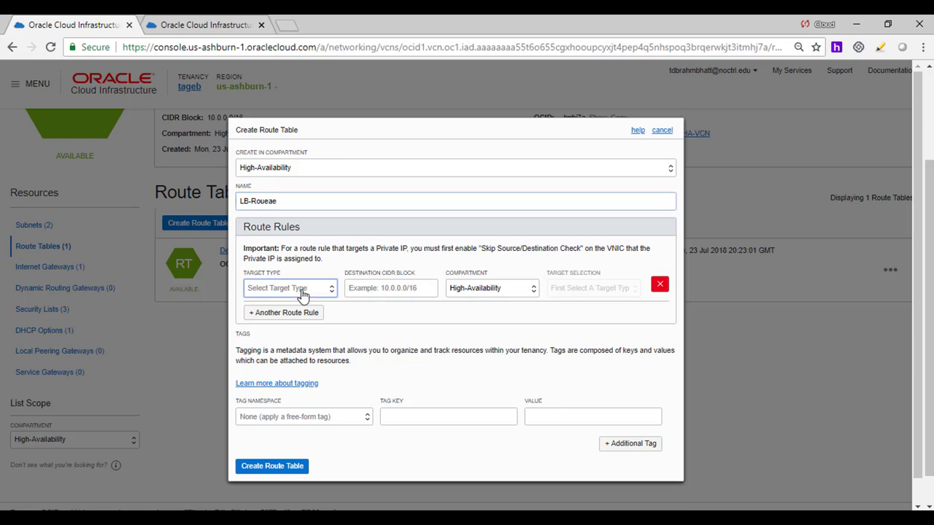
{"action": "left_click", "coordinate": [290, 354]}
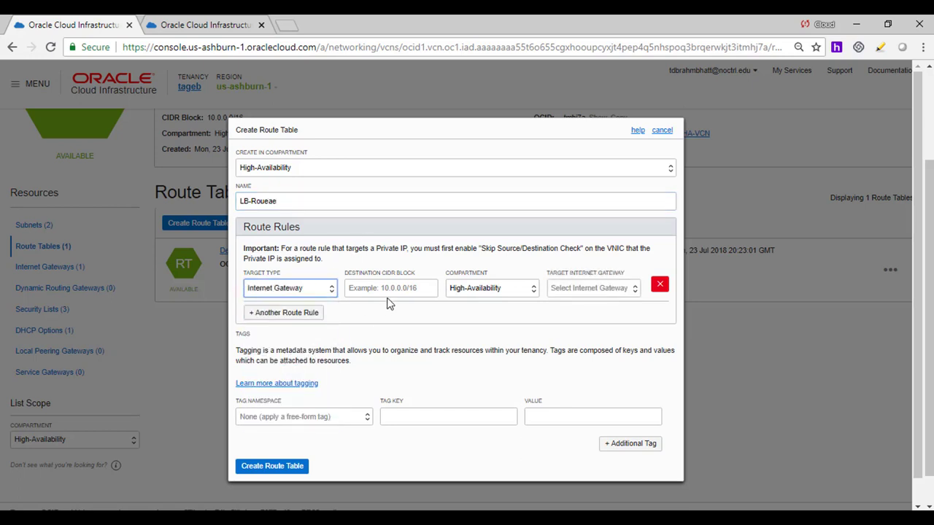
{"action": "left_click", "coordinate": [390, 288]}
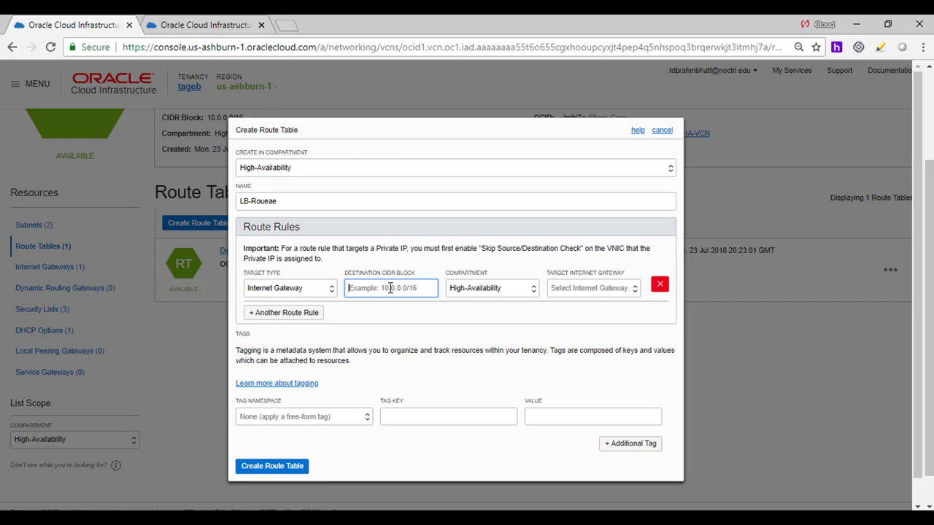
{"action": "type", "text": "0.0.0"}
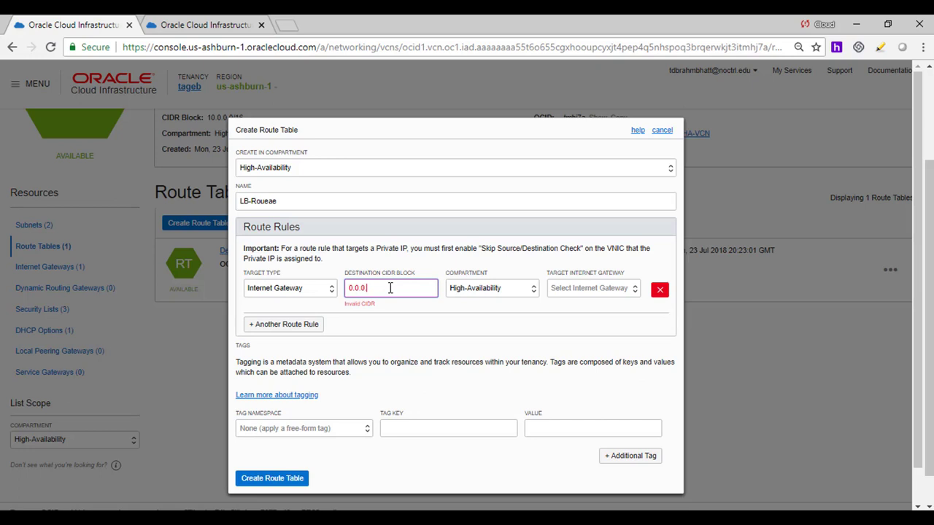
{"action": "type", "text": "."}
{"action": "key", "text": "BackSpace"}
{"action": "type", "text": ".0/0"}
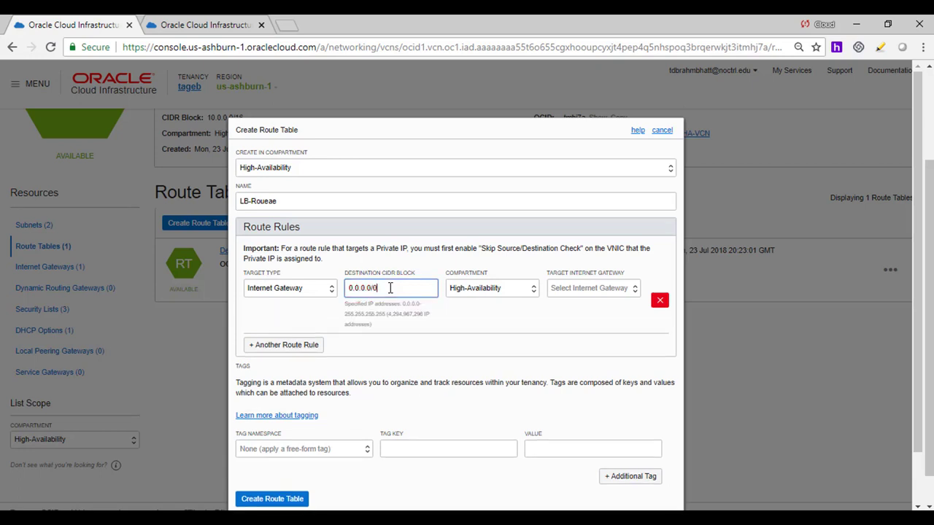
{"action": "left_click", "coordinate": [597, 291]}
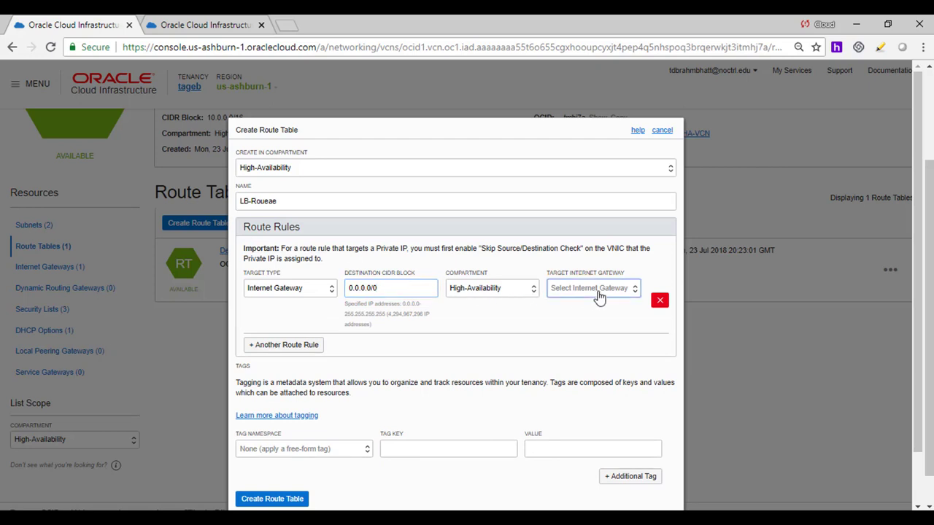
{"action": "left_click", "coordinate": [584, 333]}
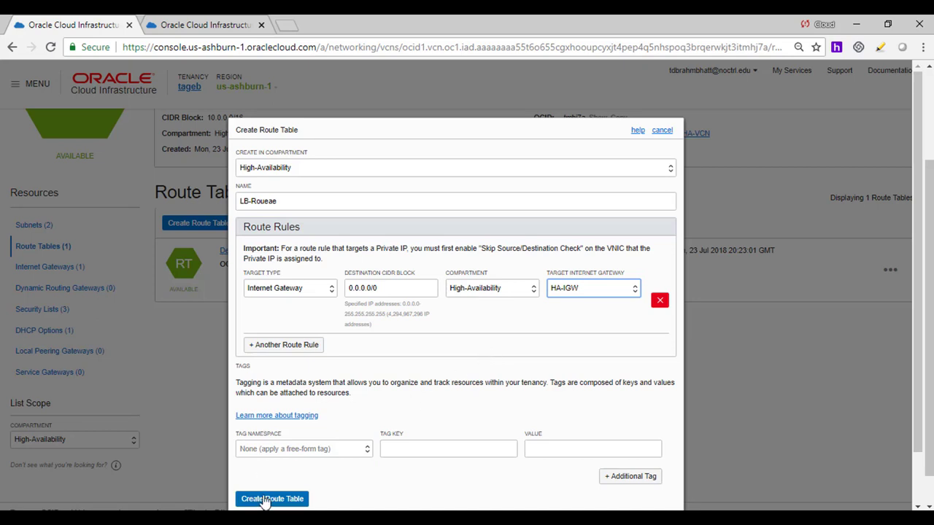
Correct the route table's name to LB-RouteTable and create it
{"action": "left_click", "coordinate": [290, 203]}
{"action": "key", "text": "BackSpace"}
{"action": "key", "text": "BackSpace"}
{"action": "key", "text": "BackSpace"}
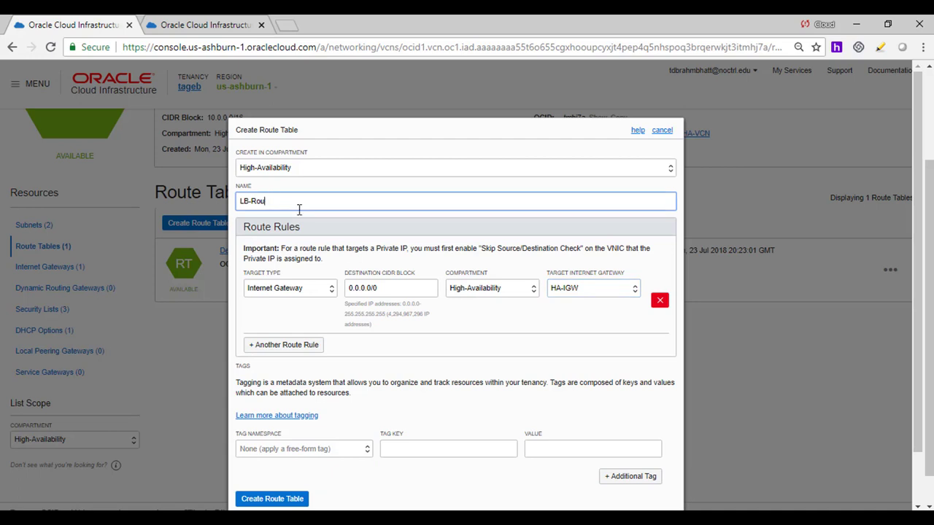
{"action": "type", "text": "teTable"}
{"action": "scroll", "coordinate": [310, 220], "scroll_direction": "down", "scroll_amount": 1}
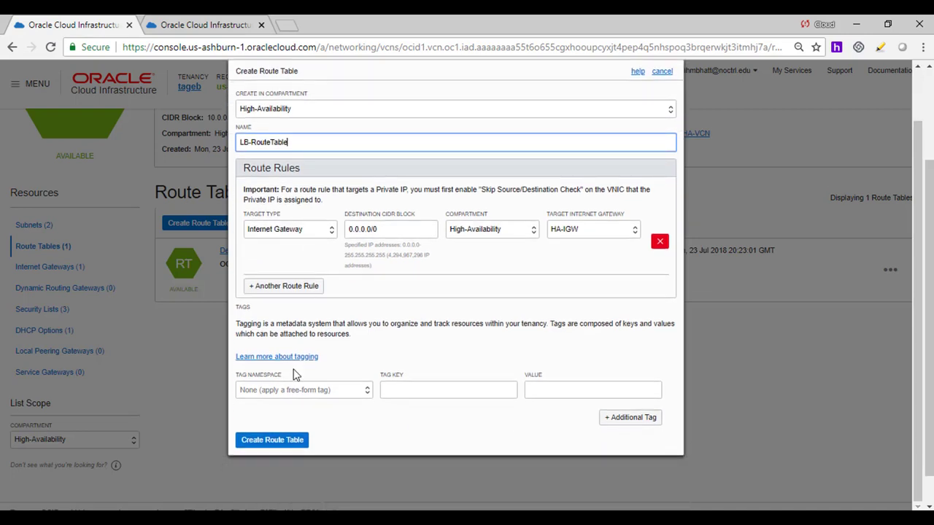
{"action": "left_click", "coordinate": [284, 442]}
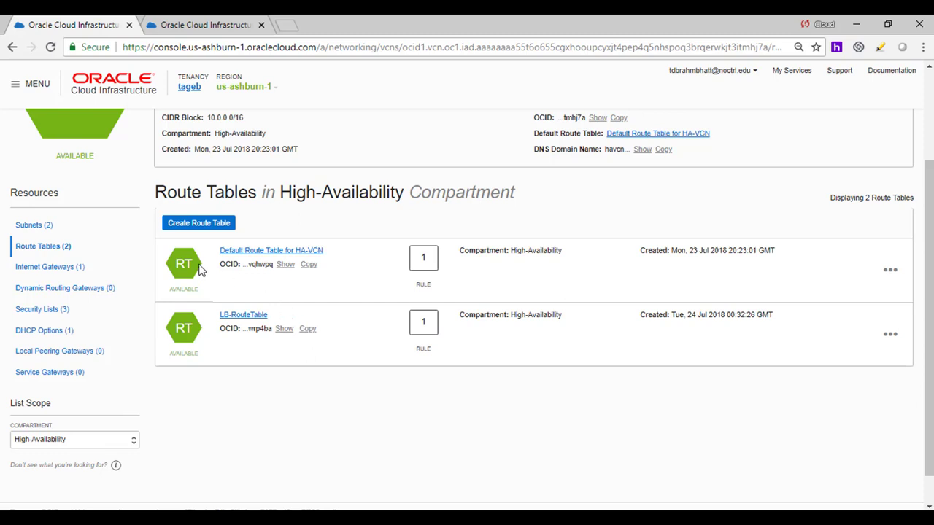
Start a new subnet in HA-VCN named LBSubnet1 in availability domain VtZp:US-ASHBURN-AD-1
{"action": "left_click", "coordinate": [32, 226]}
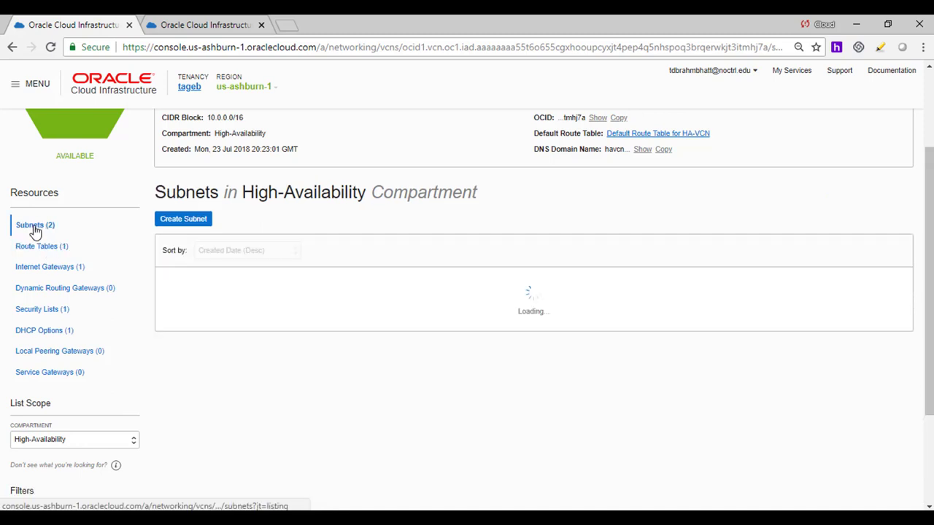
{"action": "left_click", "coordinate": [191, 219]}
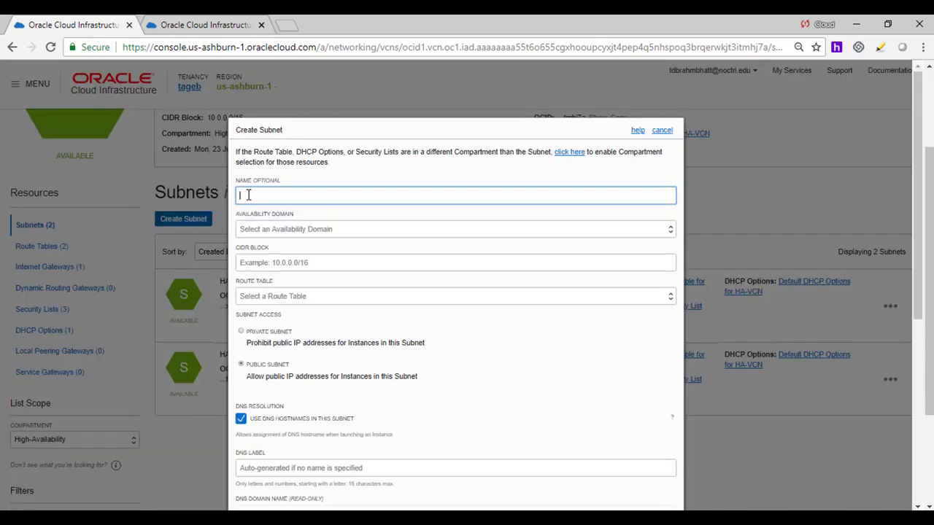
{"action": "type", "text": "u"}
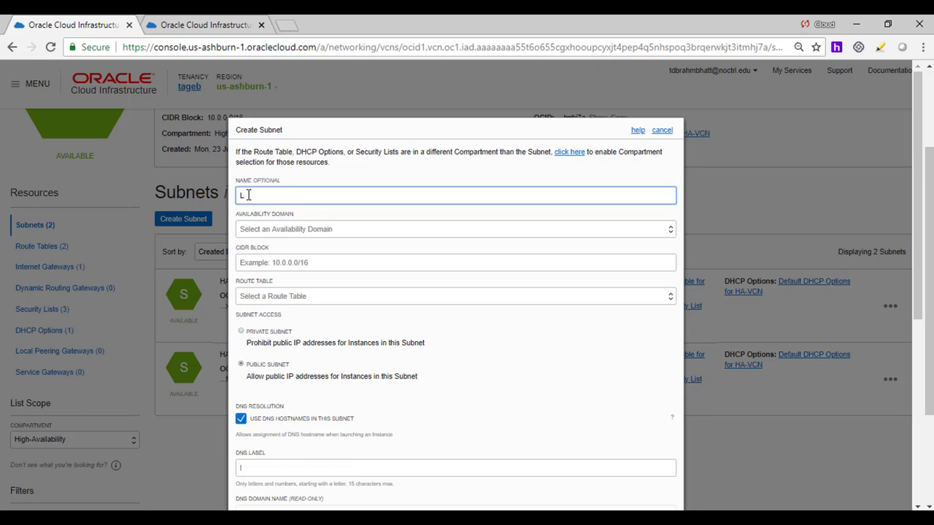
{"action": "type", "text": "BSubnet1"}
{"action": "left_click", "coordinate": [343, 230]}
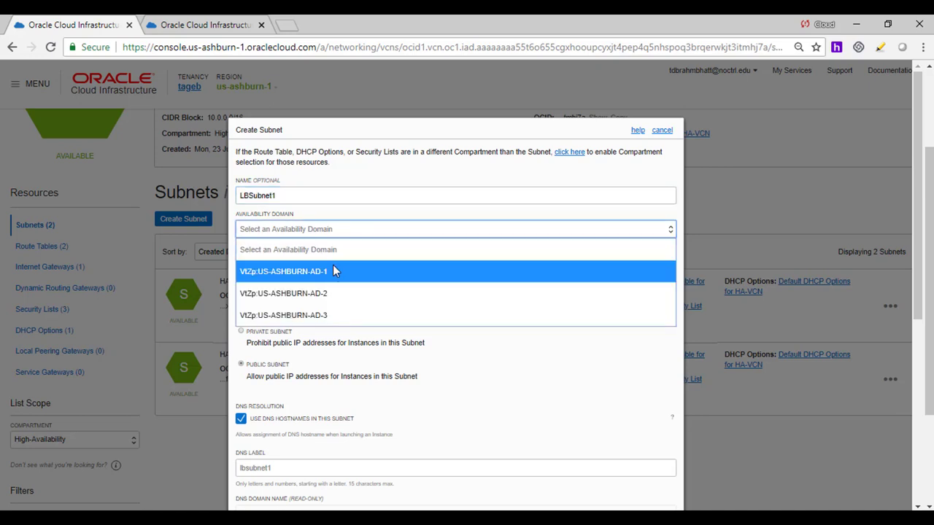
{"action": "left_click", "coordinate": [333, 269]}
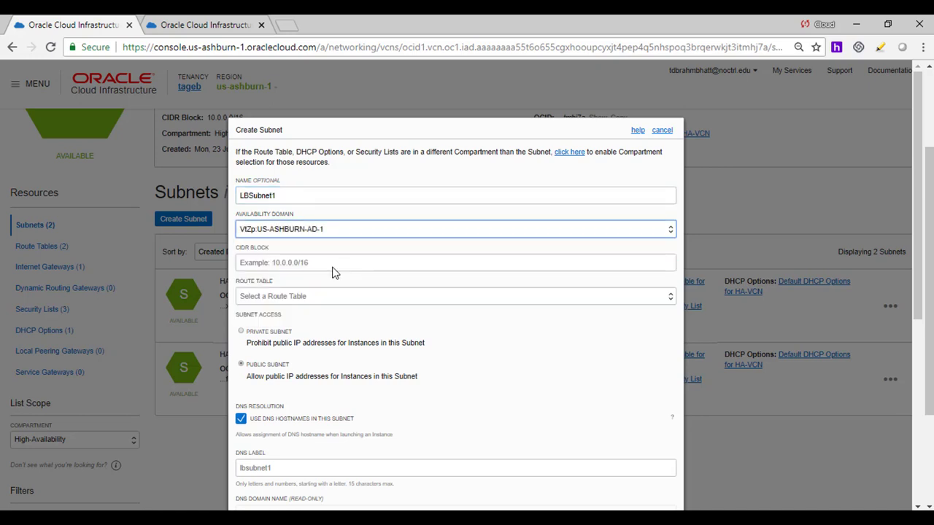
Set LBSubnet1's CIDR block to 10.0.4.0/24 and its route table to LB-RouteTable
{"action": "left_click", "coordinate": [332, 266]}
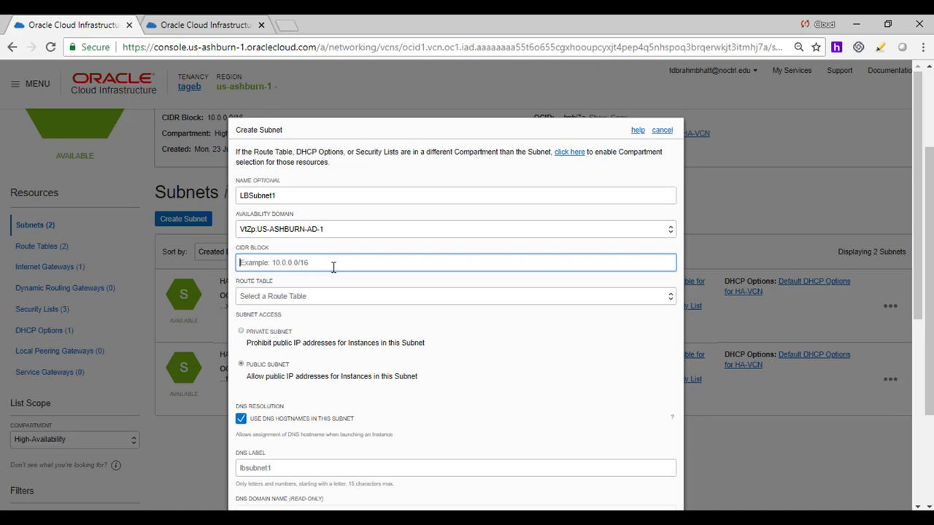
{"action": "type", "text": "10."}
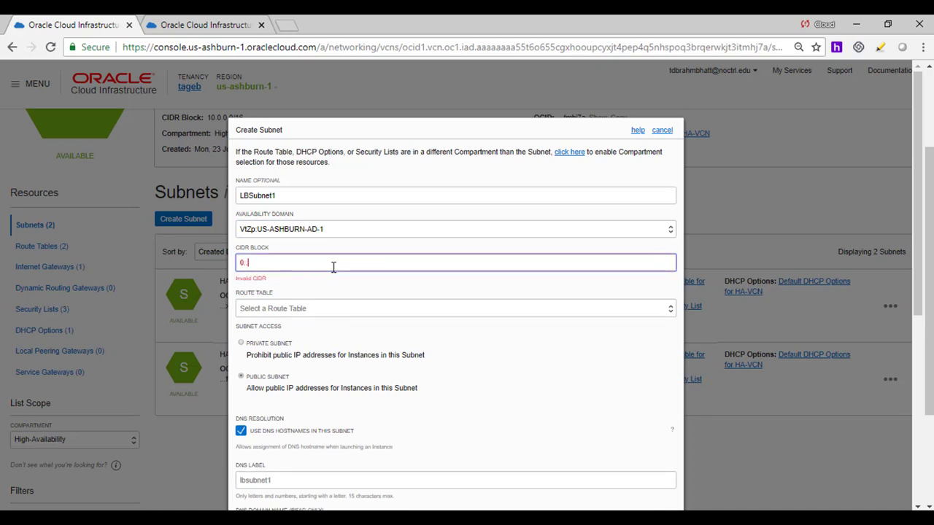
{"action": "type", "text": "0"}
{"action": "key", "text": "BackSpace"}
{"action": "key", "text": "BackSpace"}
{"action": "key", "text": "BackSpace"}
{"action": "key", "text": "BackSpace"}
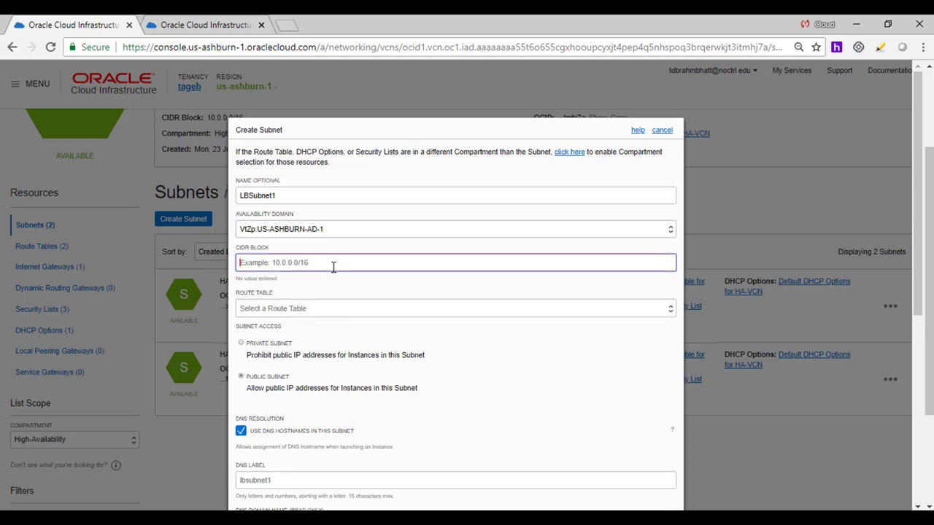
{"action": "type", "text": "10.0"}
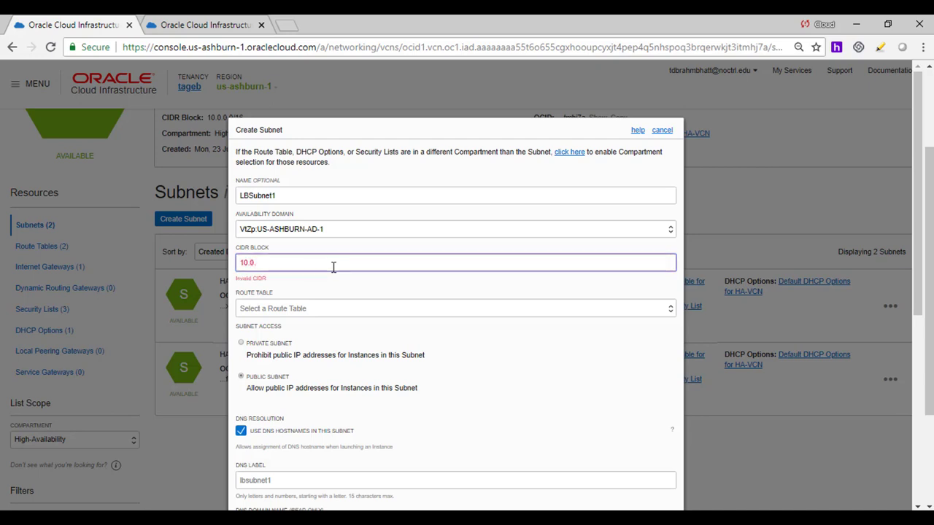
{"action": "type", "text": ".4.0/24"}
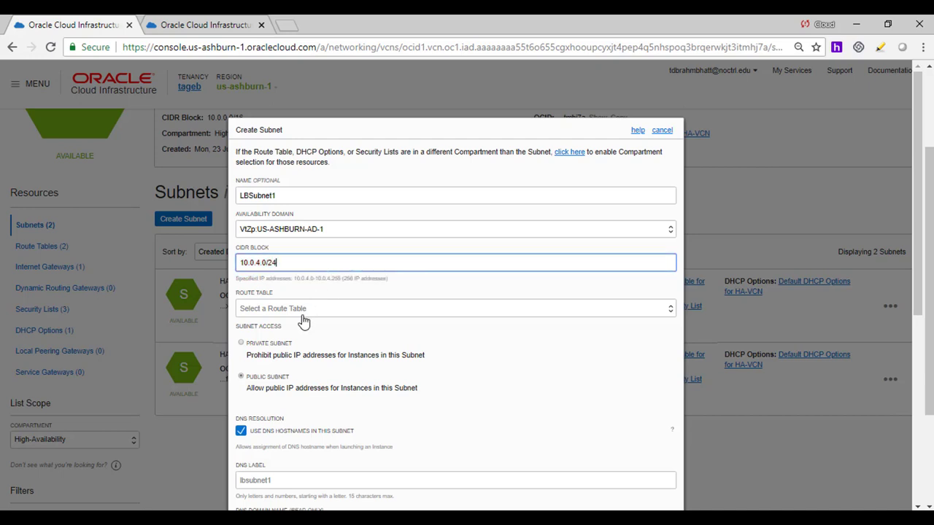
{"action": "left_click", "coordinate": [303, 311]}
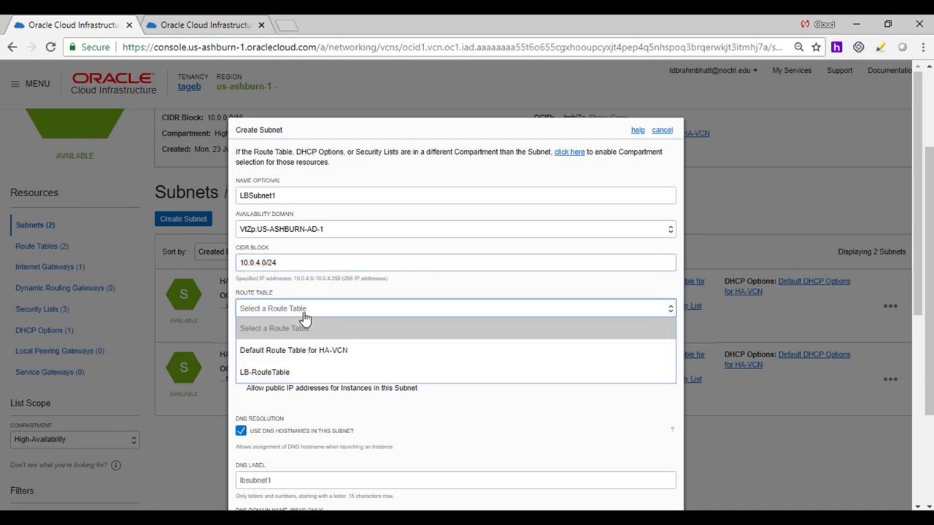
{"action": "left_click", "coordinate": [290, 374]}
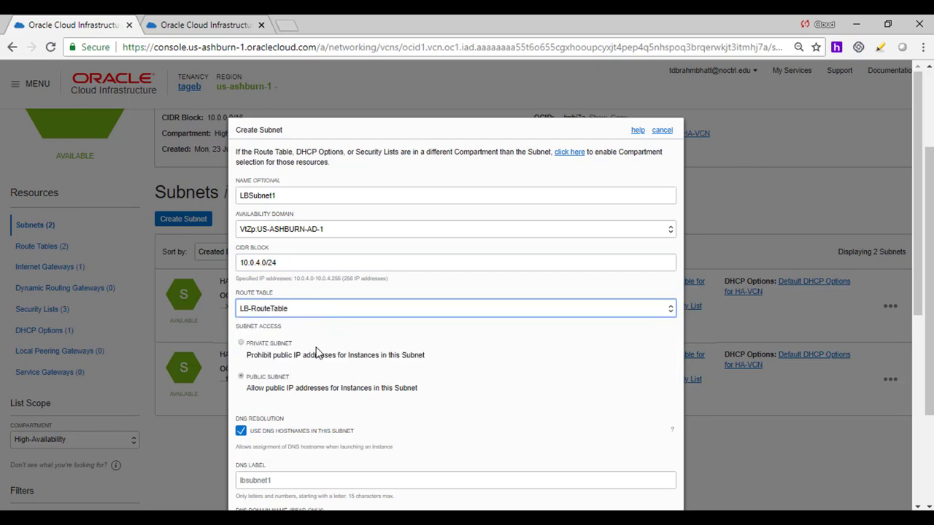
Assign Default DHCP Options for HA-VCN and the LB-SecuityList security list to LBSubnet1, and create the subnet
{"action": "scroll", "coordinate": [318, 353], "scroll_direction": "down", "scroll_amount": 1}
{"action": "scroll", "coordinate": [318, 353], "scroll_direction": "down", "scroll_amount": 2}
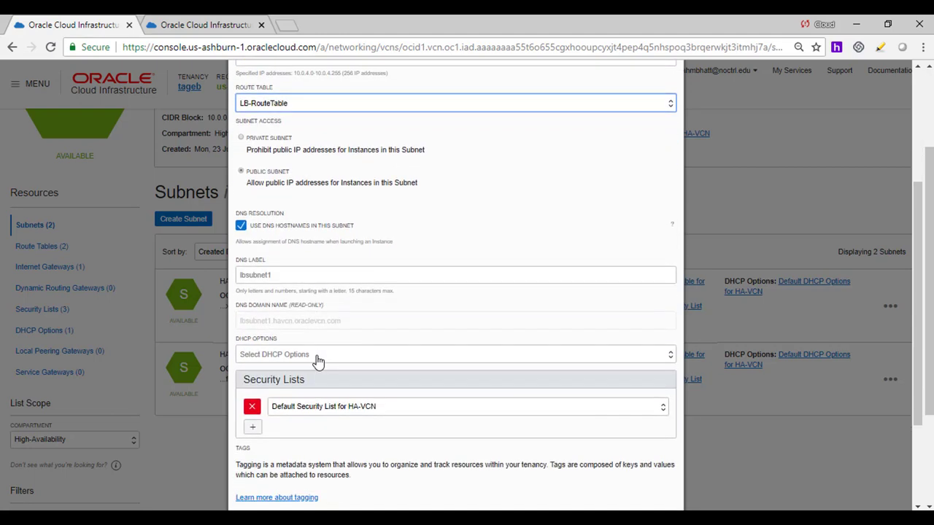
{"action": "left_click", "coordinate": [316, 357]}
{"action": "left_click", "coordinate": [309, 396]}
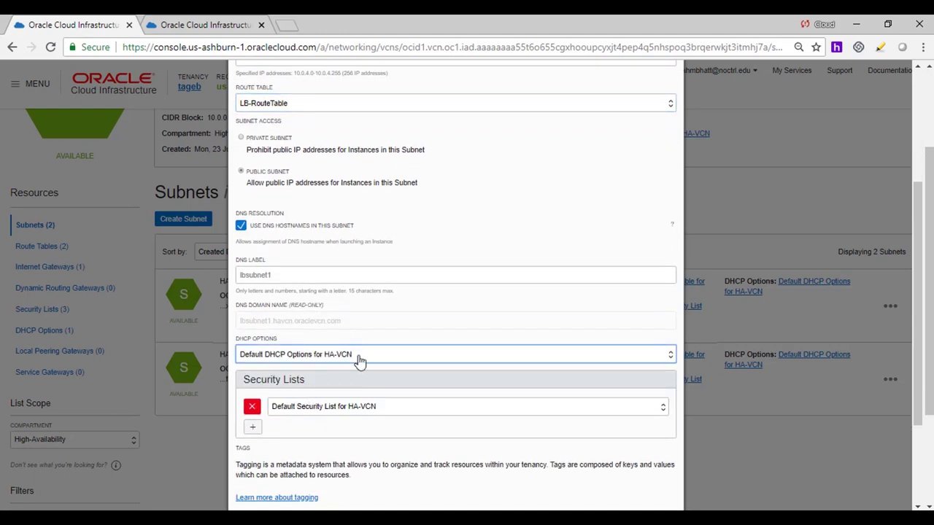
{"action": "left_click", "coordinate": [350, 409]}
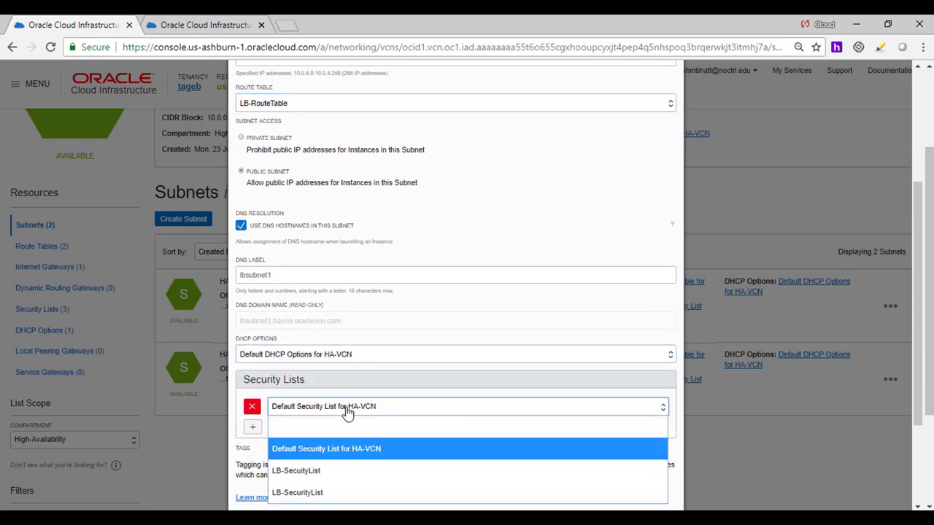
{"action": "left_click", "coordinate": [326, 470]}
{"action": "scroll", "coordinate": [255, 451], "scroll_direction": "down", "scroll_amount": 2}
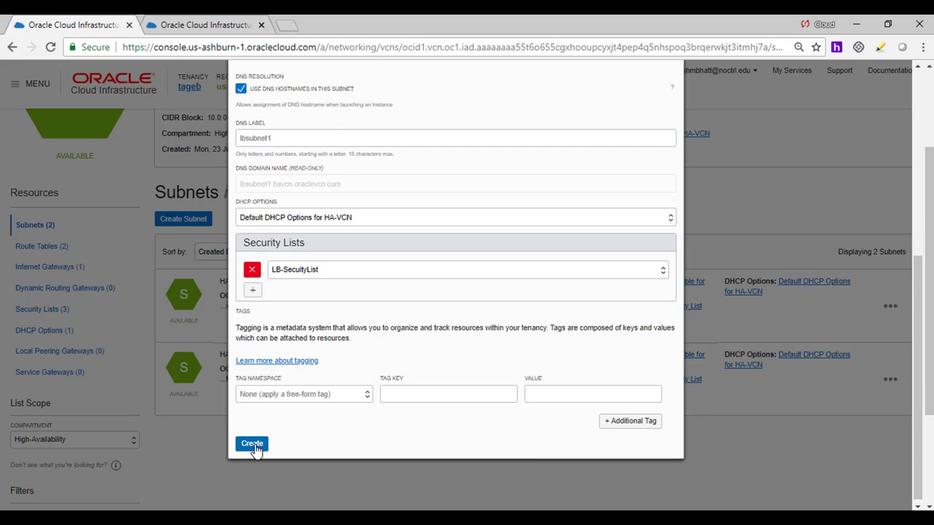
{"action": "left_click", "coordinate": [253, 445]}
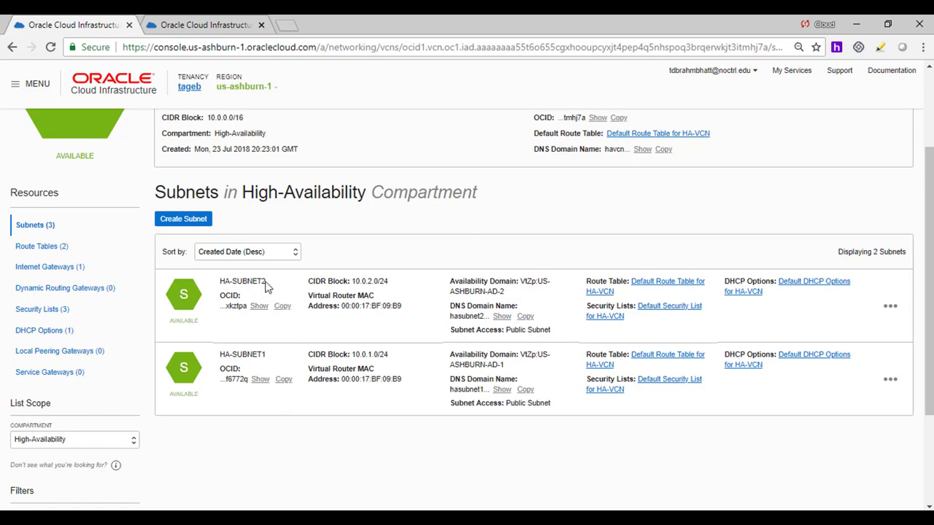
Start another subnet in HA-VCN named LB-Sut2 in availability domain VtZp:US-ASHBURN-AD-2
{"action": "left_click", "coordinate": [188, 221]}
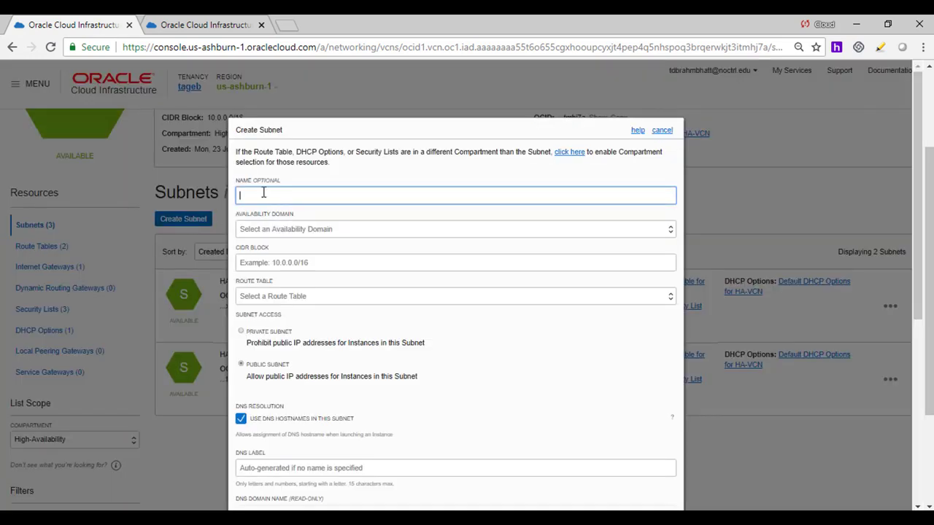
{"action": "type", "text": "LB"}
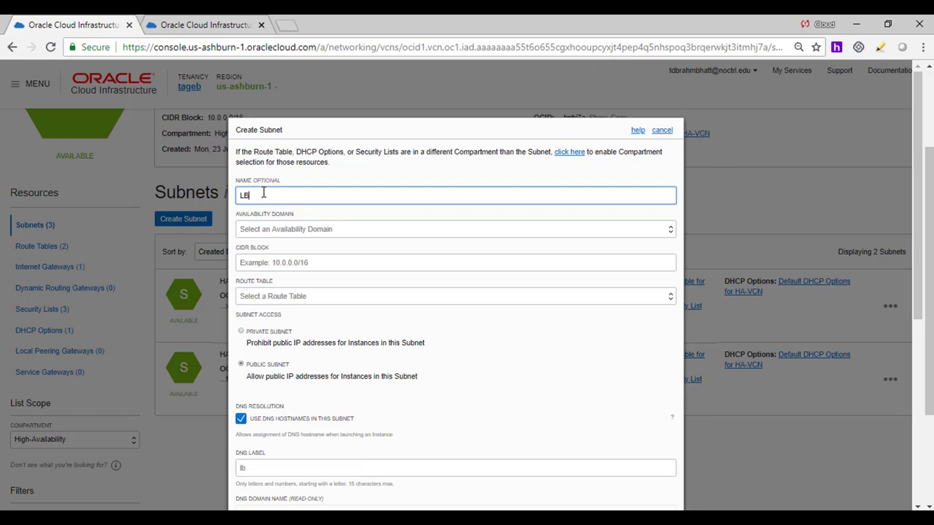
{"action": "type", "text": "-Su"}
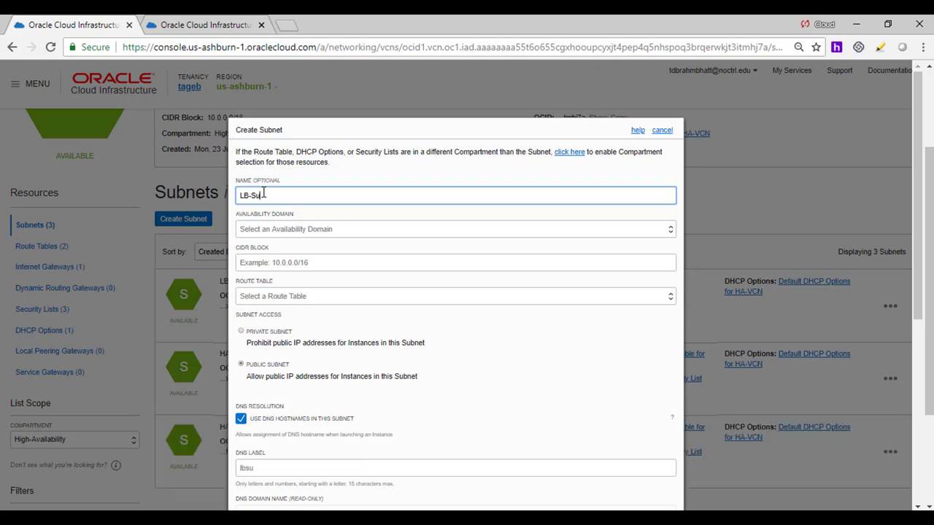
{"action": "type", "text": "t2"}
{"action": "left_click", "coordinate": [286, 229]}
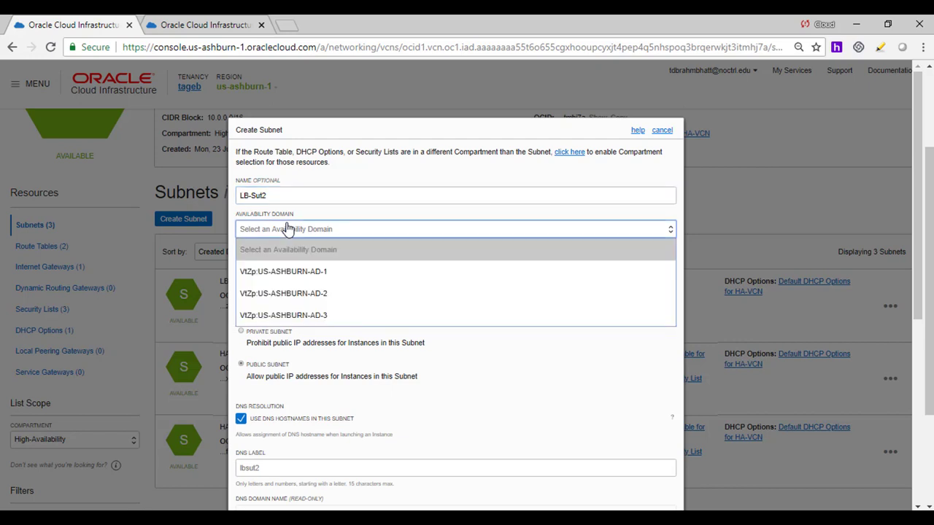
{"action": "left_click", "coordinate": [284, 293]}
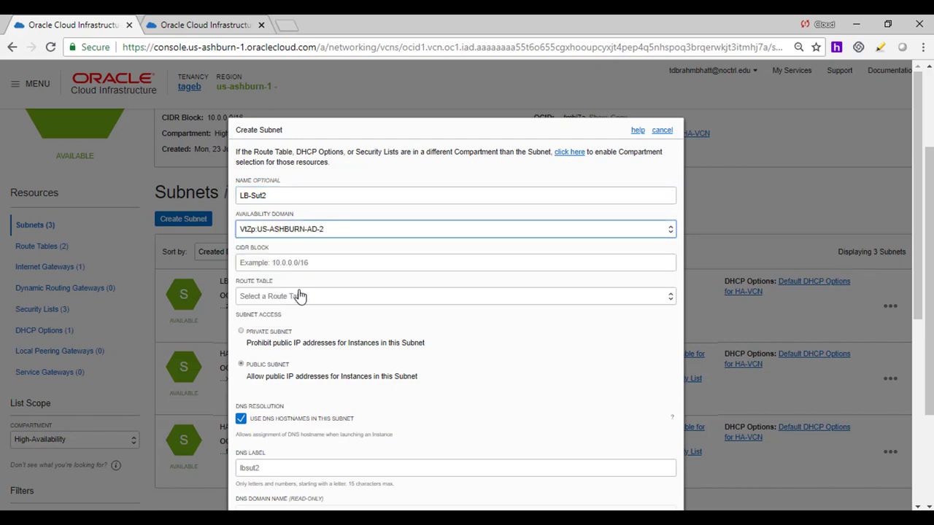
Set LB-Sut2's CIDR block to 10.0.5.0/24 and its route table to LB-RouteTable
{"action": "left_click", "coordinate": [299, 262]}
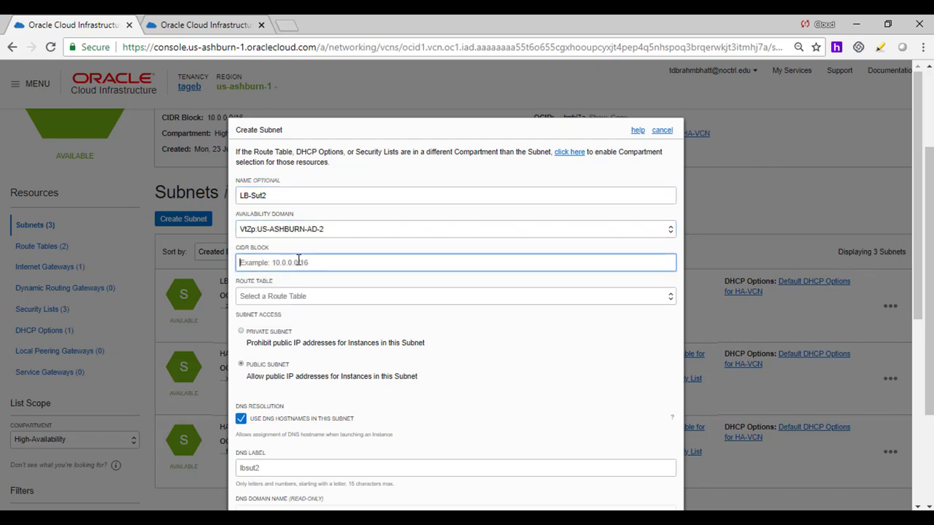
{"action": "type", "text": "10.0"}
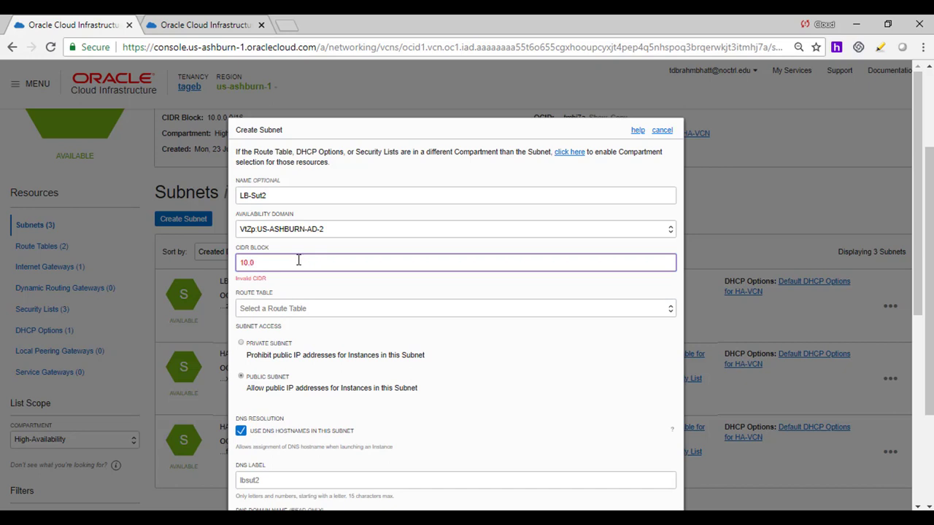
{"action": "type", "text": ".5.0/24"}
{"action": "left_click", "coordinate": [287, 310]}
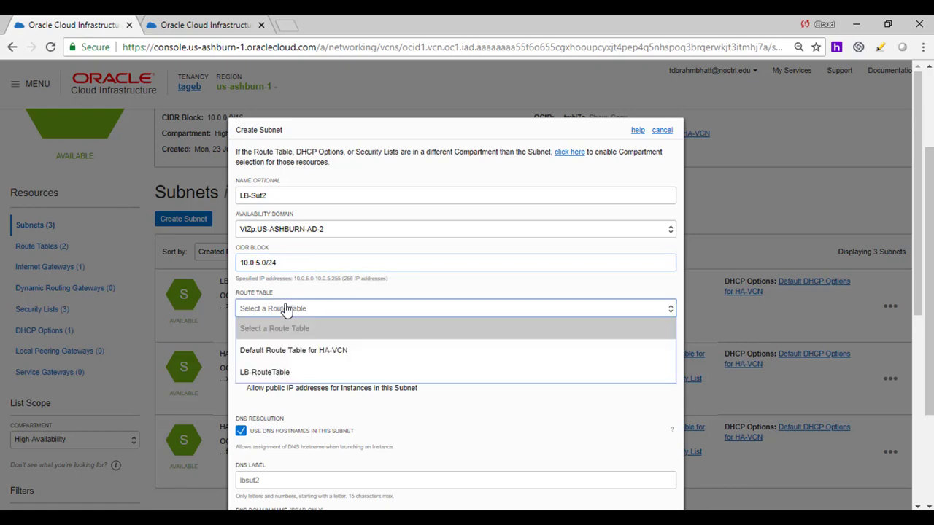
{"action": "key", "text": "Return"}
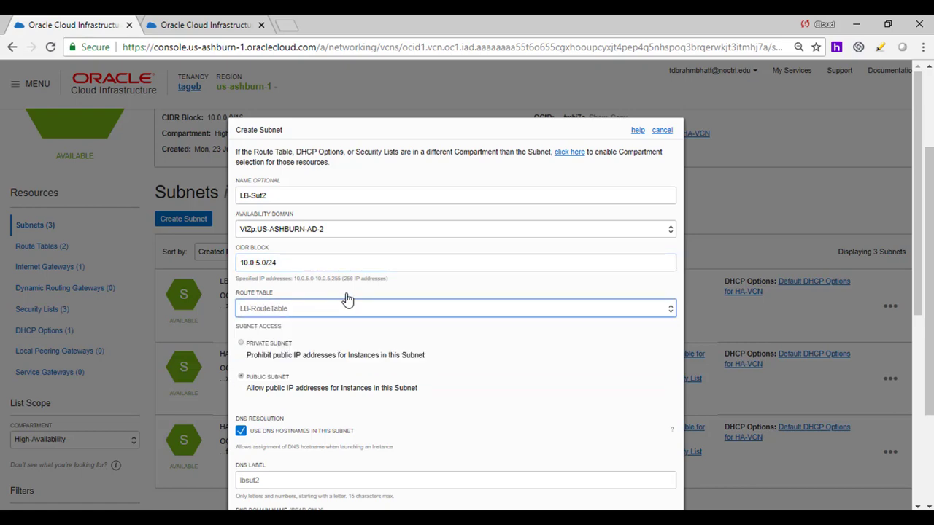
Assign the LB-SecuityList security list and Default DHCP Options for HA-VCN to LB-Sut2, and create the subnet
{"action": "scroll", "coordinate": [342, 300], "scroll_direction": "down", "scroll_amount": 3}
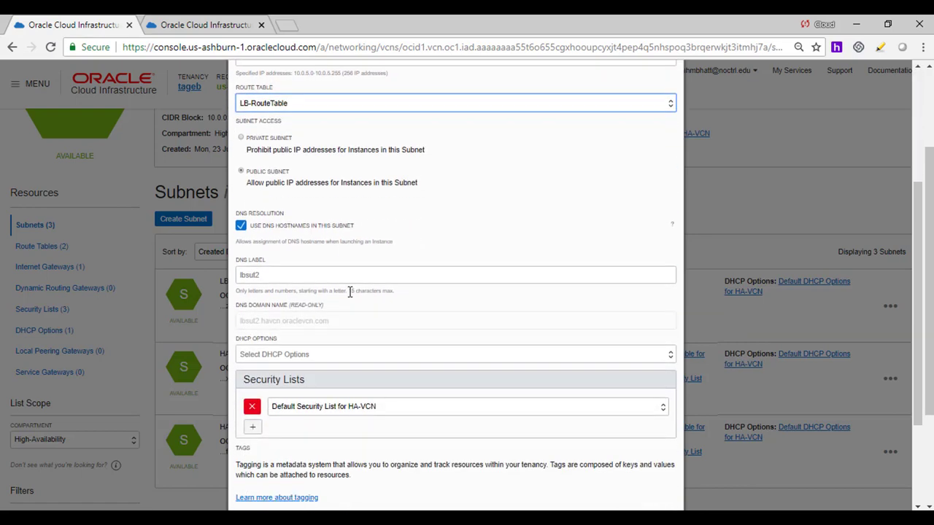
{"action": "left_click", "coordinate": [331, 407]}
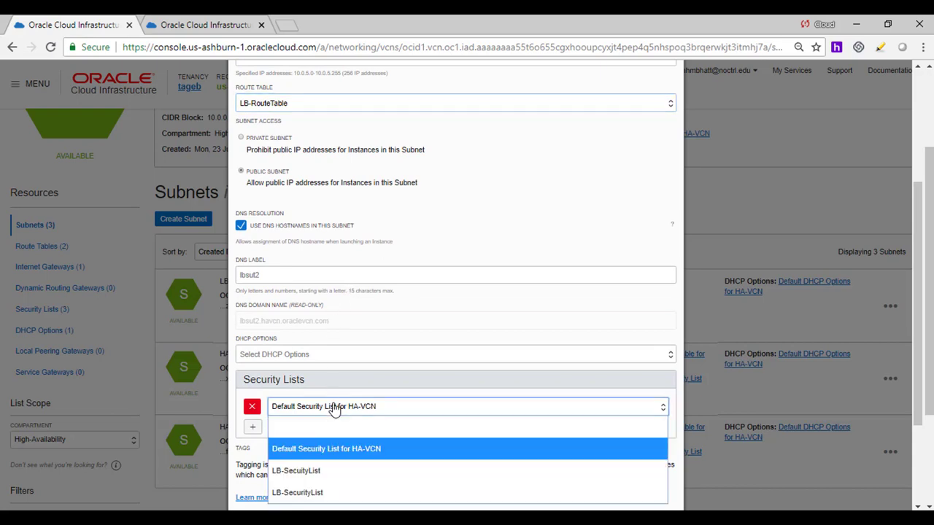
{"action": "left_click", "coordinate": [305, 472]}
{"action": "scroll", "coordinate": [372, 307], "scroll_direction": "down", "scroll_amount": 3}
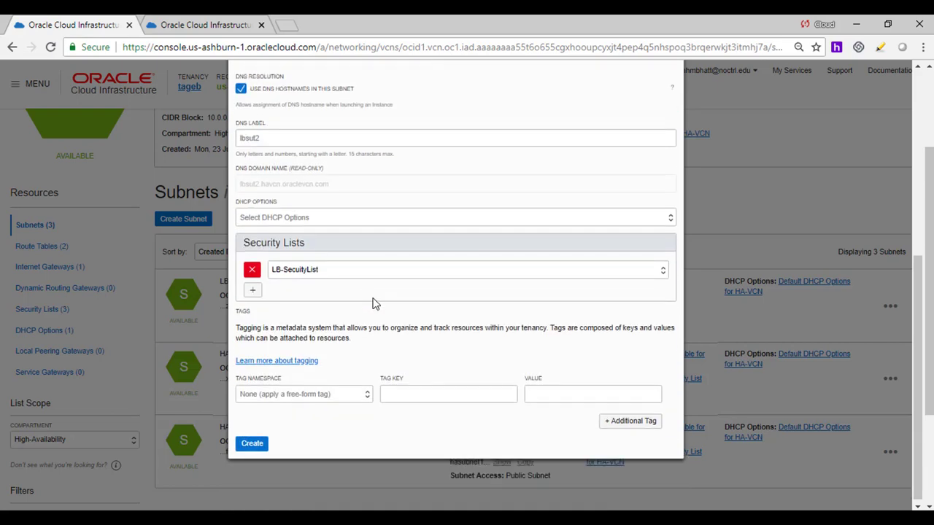
{"action": "left_click", "coordinate": [337, 219]}
{"action": "left_click", "coordinate": [305, 261]}
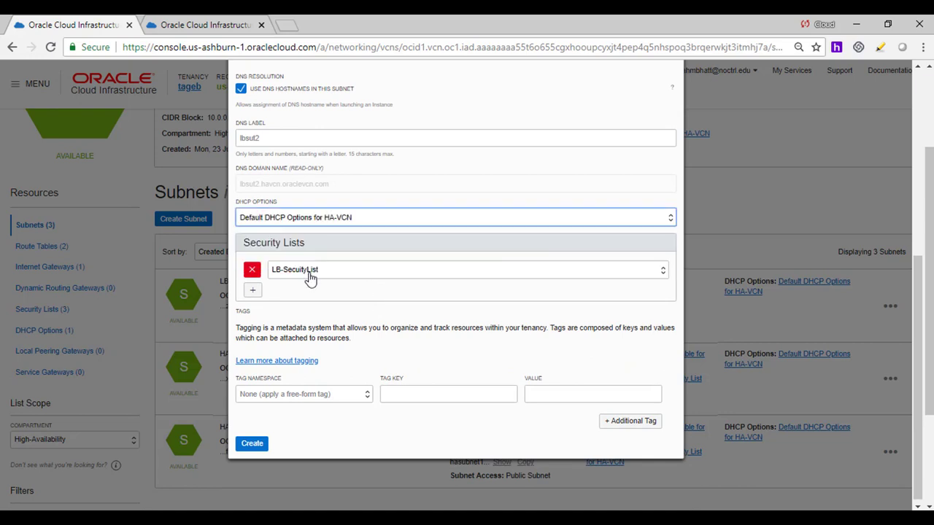
{"action": "left_click", "coordinate": [254, 444]}
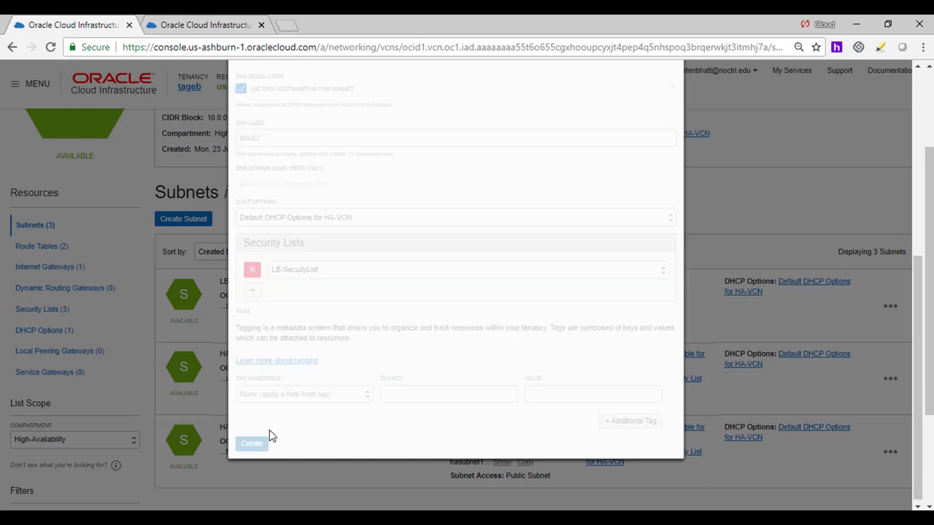
{"action": "scroll", "coordinate": [339, 229], "scroll_direction": "down", "scroll_amount": 1}
{"action": "scroll", "coordinate": [340, 229], "scroll_direction": "up", "scroll_amount": 1}
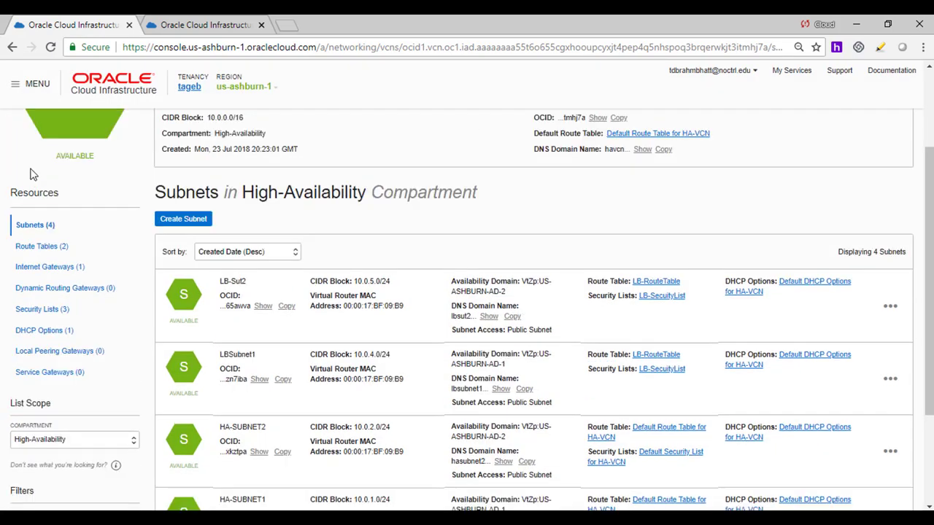
Start a new load balancer in the High-Availability compartment named LoadBalancer with the 100Mbps shape
{"action": "left_click", "coordinate": [17, 86]}
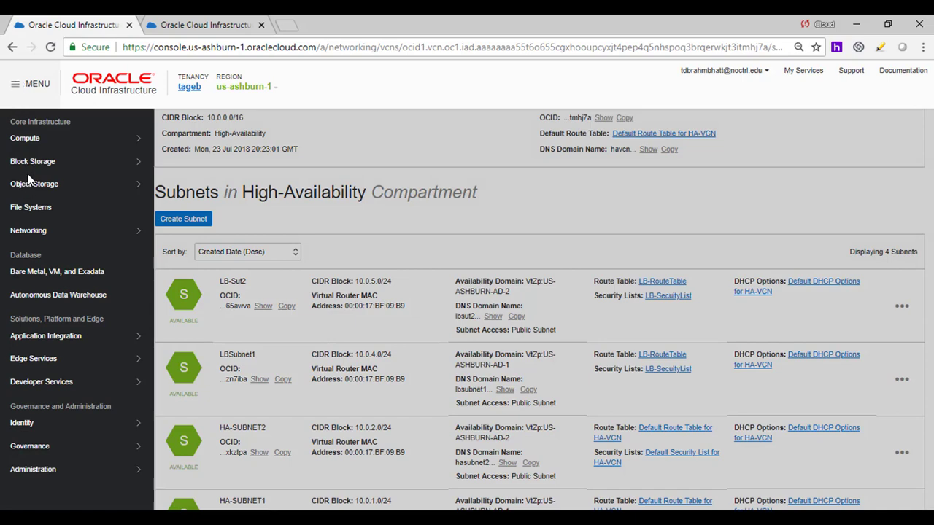
{"action": "mouse_move", "coordinate": [46, 232]}
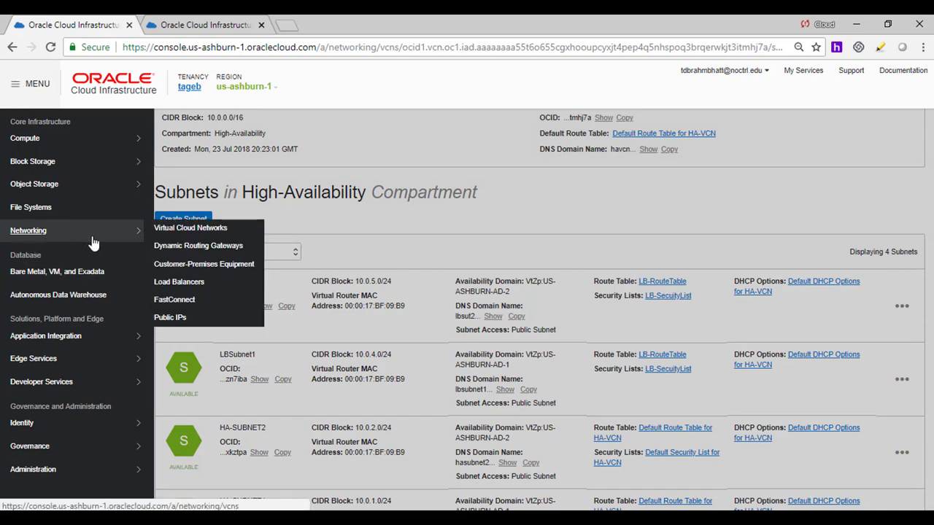
{"action": "left_click", "coordinate": [180, 230]}
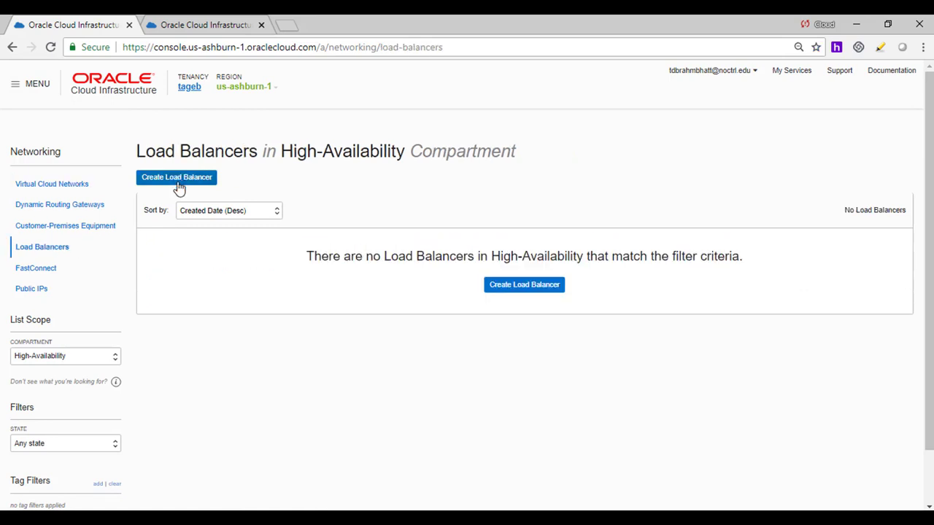
{"action": "left_click", "coordinate": [178, 183]}
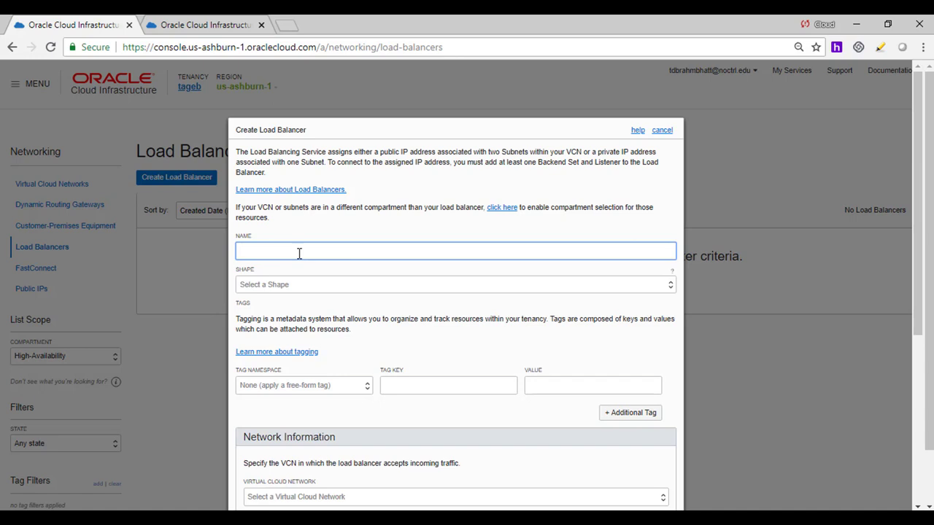
{"action": "type", "text": "LoadBalancer"}
{"action": "left_click", "coordinate": [302, 286]}
{"action": "left_click", "coordinate": [271, 328]}
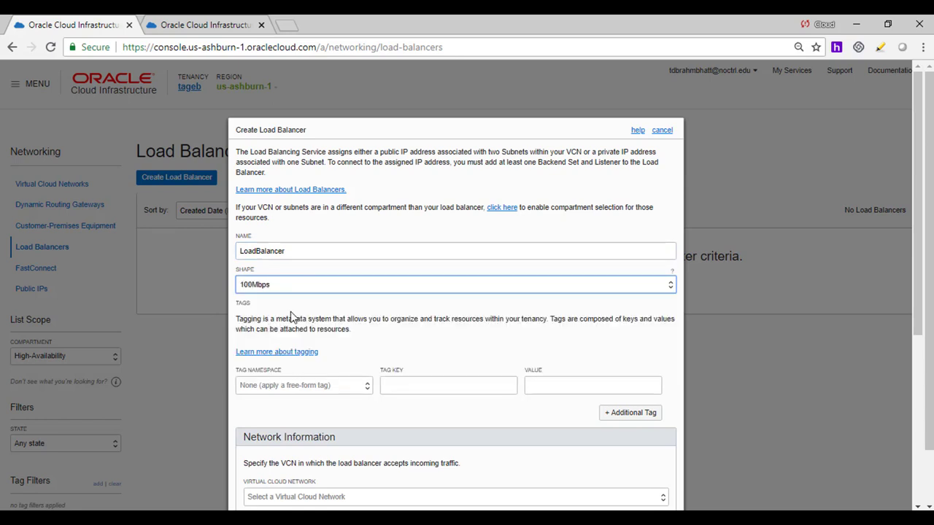
Place the load balancer in HA-VCN with LBSubnet1 and LB-Sut2 as its two subnets, and create it
{"action": "scroll", "coordinate": [291, 312], "scroll_direction": "down", "scroll_amount": 2}
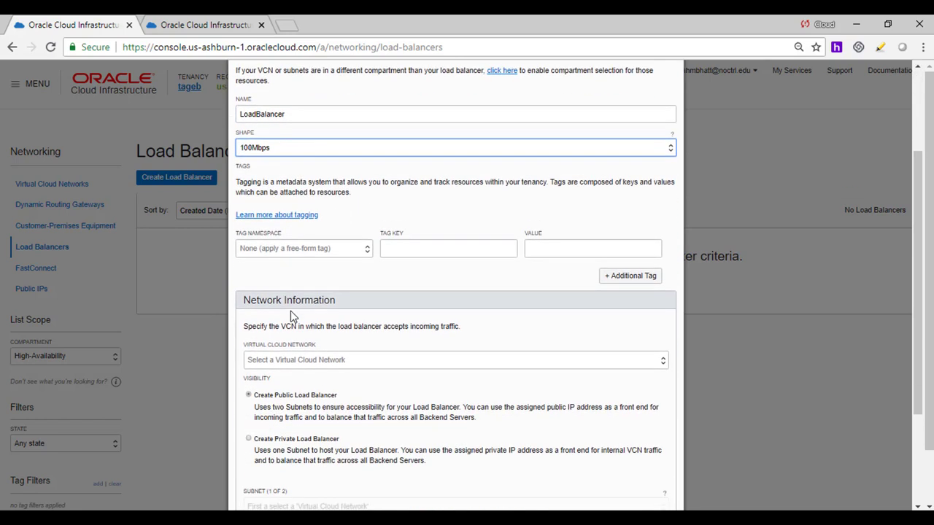
{"action": "left_click", "coordinate": [286, 361]}
{"action": "left_click", "coordinate": [272, 404]}
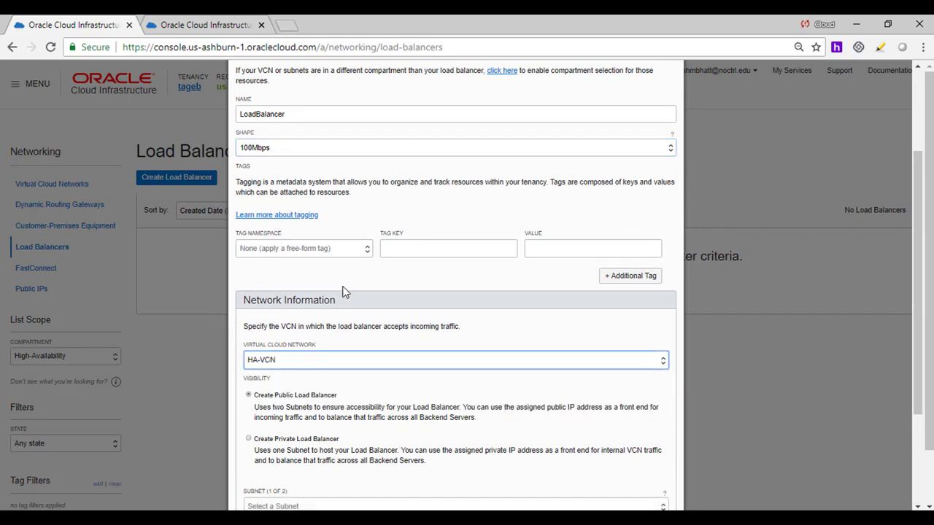
{"action": "scroll", "coordinate": [345, 292], "scroll_direction": "down", "scroll_amount": 2}
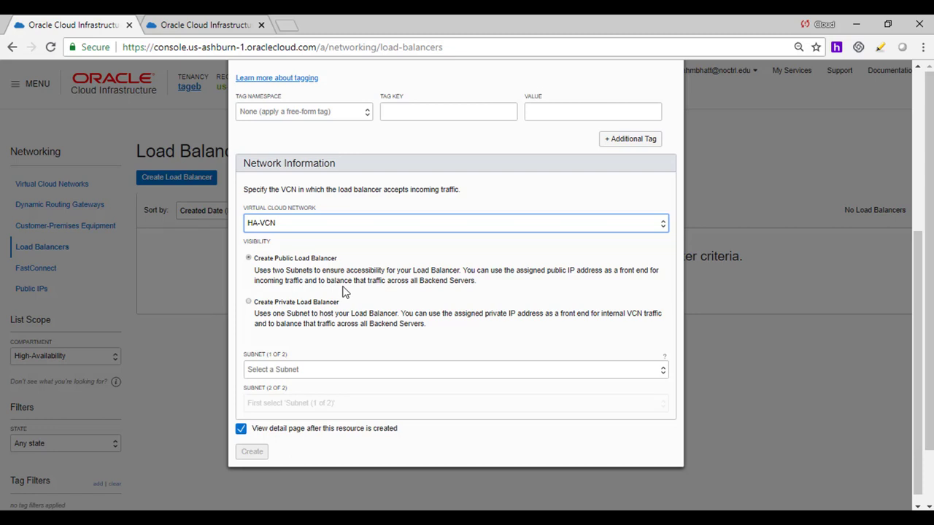
{"action": "left_click", "coordinate": [297, 376]}
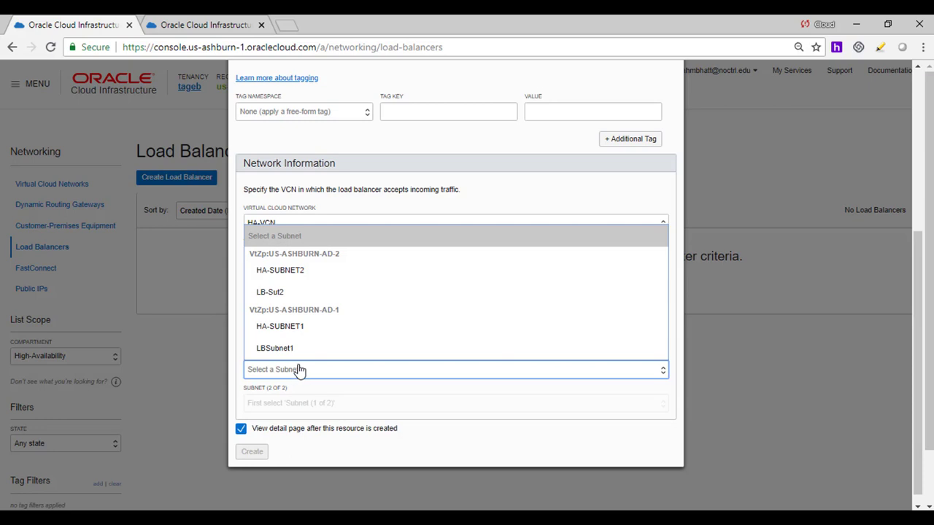
{"action": "left_click", "coordinate": [289, 349]}
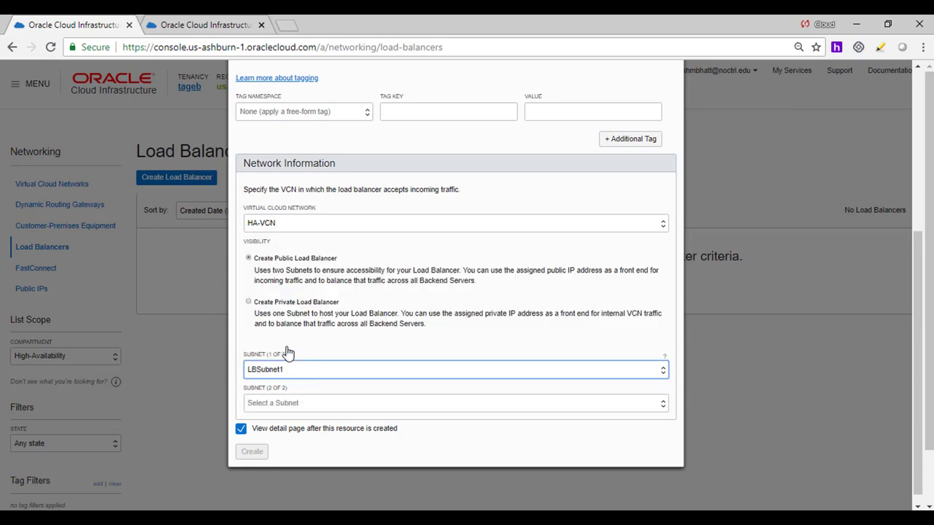
{"action": "left_click", "coordinate": [289, 402]}
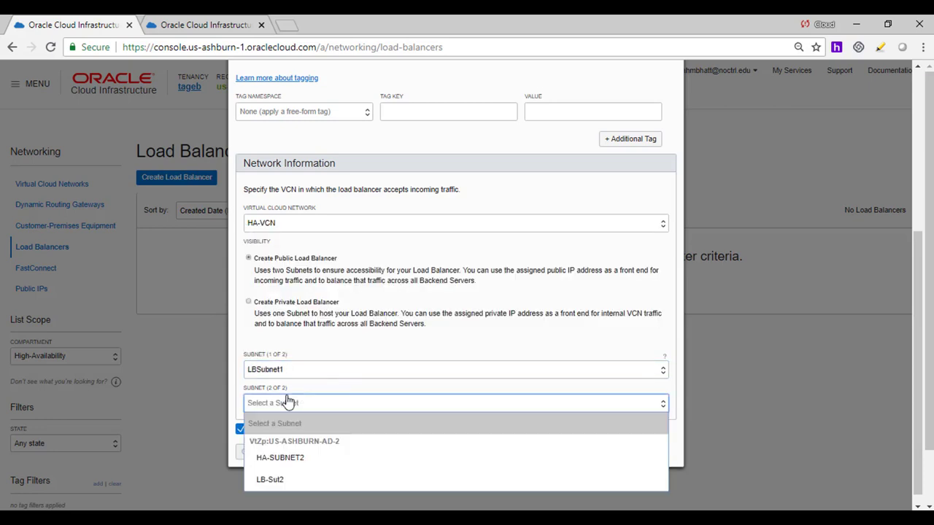
{"action": "left_click", "coordinate": [281, 480]}
{"action": "left_click", "coordinate": [249, 452]}
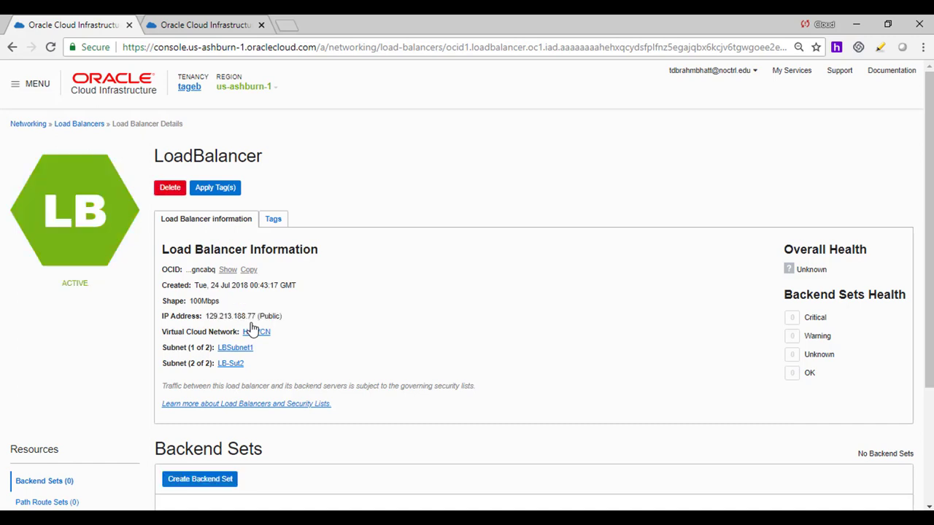
Create a backend set named BackendSet for the load balancer, with an HTTP health check on port 80 and URL path /
{"action": "left_click", "coordinate": [218, 482]}
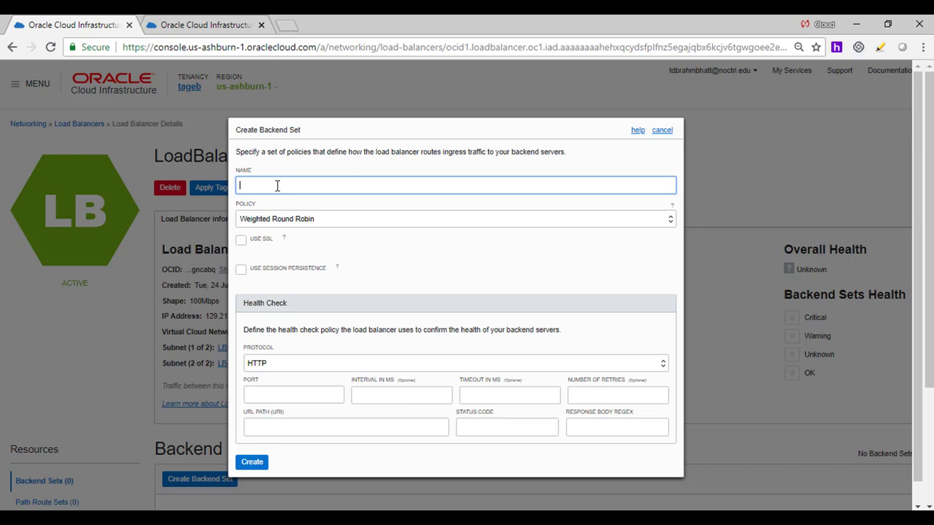
{"action": "type", "text": "BackendSet"}
{"action": "left_click", "coordinate": [281, 395]}
{"action": "type", "text": "80"}
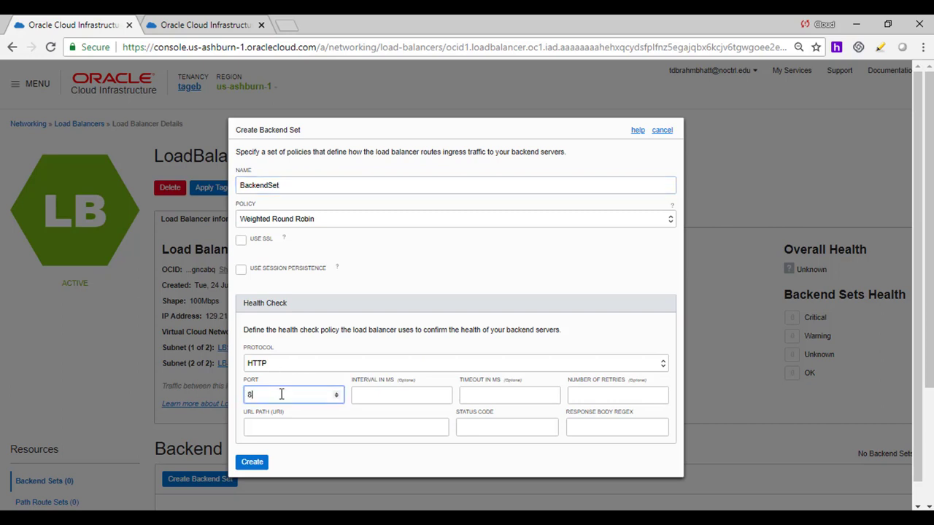
{"action": "left_click", "coordinate": [297, 431]}
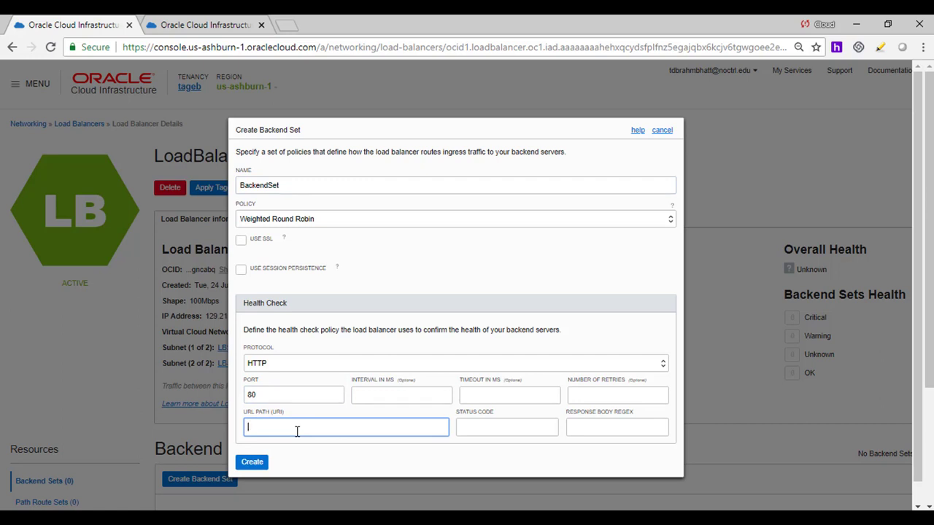
{"action": "type", "text": "/"}
{"action": "left_click", "coordinate": [252, 462]}
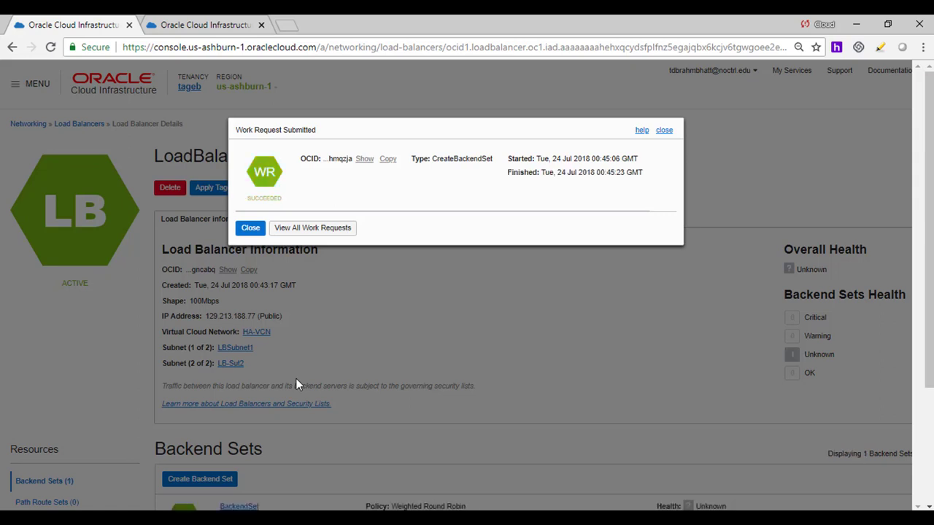
{"action": "left_click", "coordinate": [250, 228]}
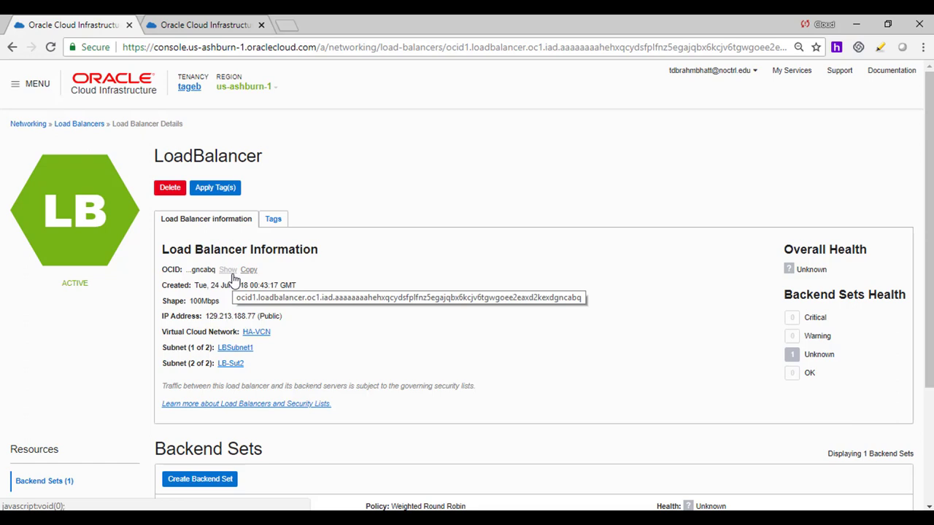
{"action": "scroll", "coordinate": [232, 277], "scroll_direction": "down", "scroll_amount": 2}
{"action": "left_click", "coordinate": [208, 479]}
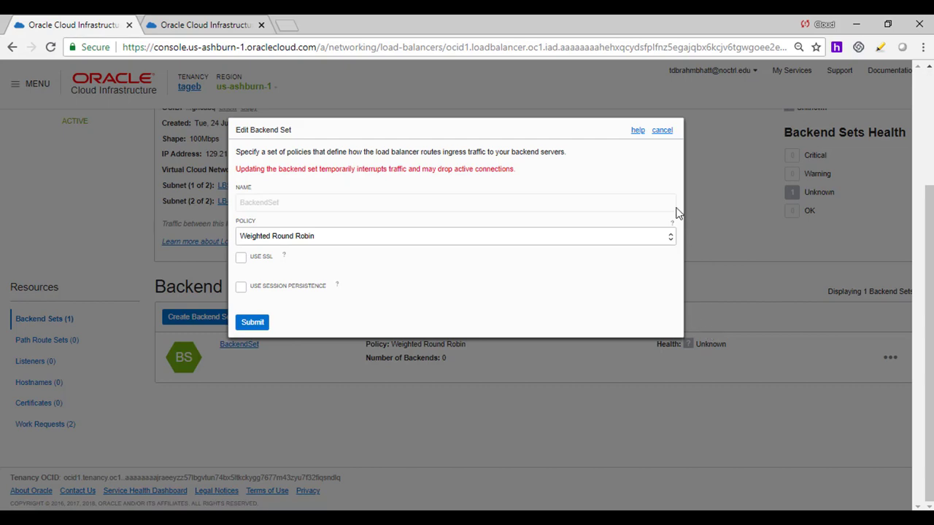
{"action": "left_click", "coordinate": [666, 137]}
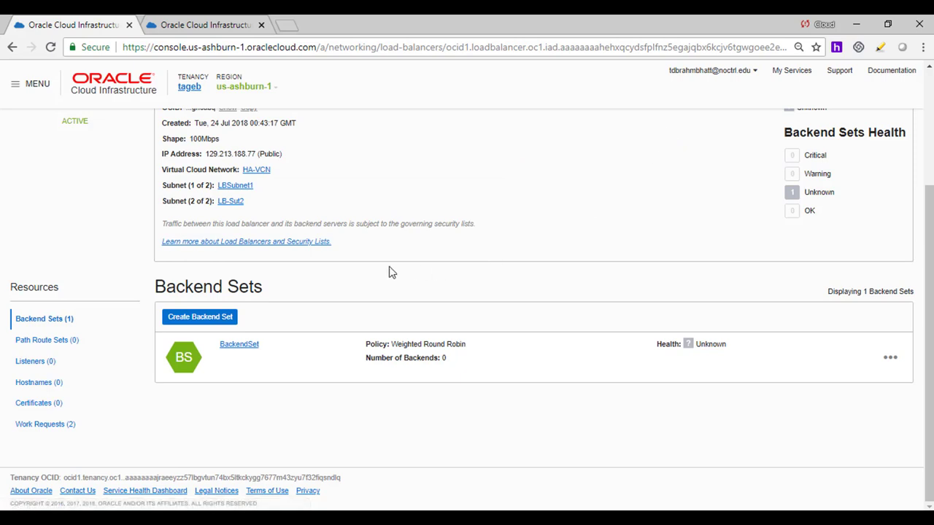
View the details of BackendSet and open its backends for editing
{"action": "left_click", "coordinate": [890, 358]}
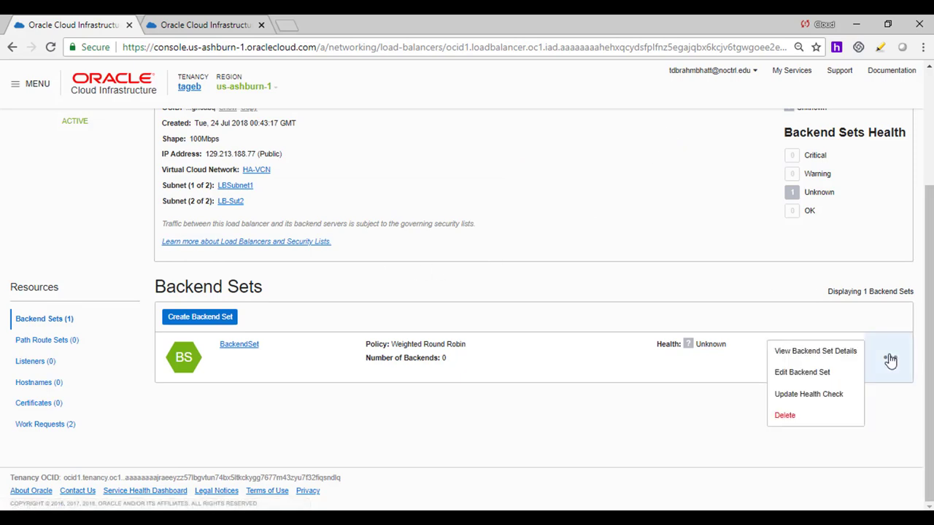
{"action": "left_click", "coordinate": [832, 350]}
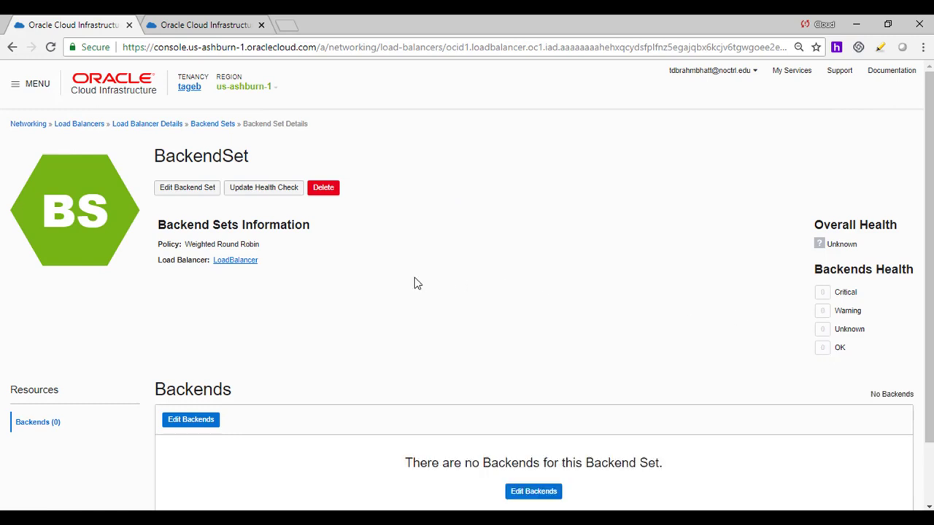
{"action": "scroll", "coordinate": [414, 283], "scroll_direction": "down", "scroll_amount": 1}
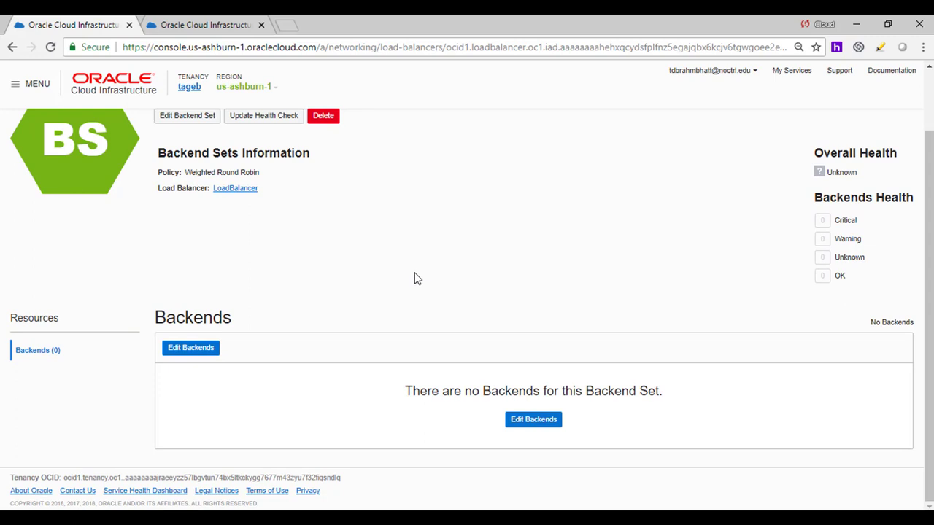
{"action": "left_click", "coordinate": [189, 348]}
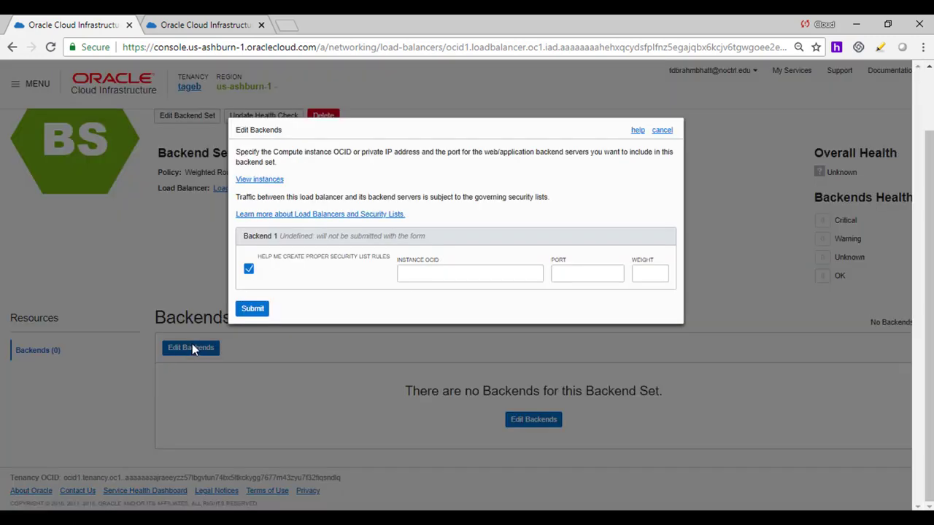
Copy Webserver1's OCID from the High-Availability instances list and enter it as the instance OCID of Backend 1
{"action": "left_click", "coordinate": [259, 179]}
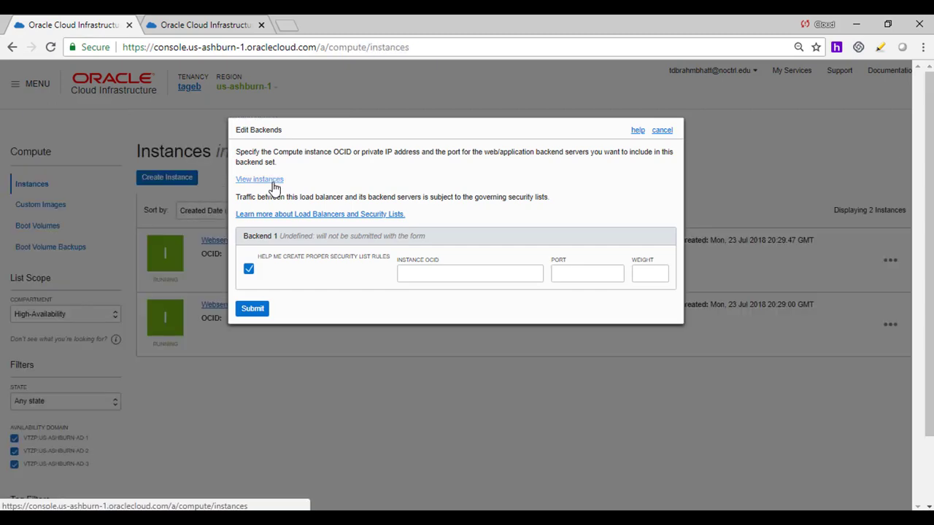
{"action": "left_click_drag", "start_coordinate": [406, 135], "coordinate": [490, 149]}
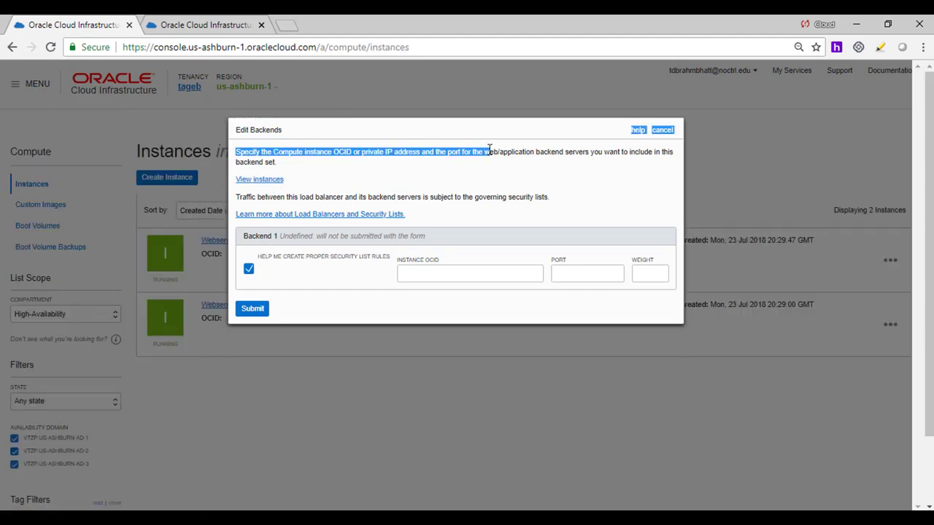
{"action": "left_click", "coordinate": [226, 25]}
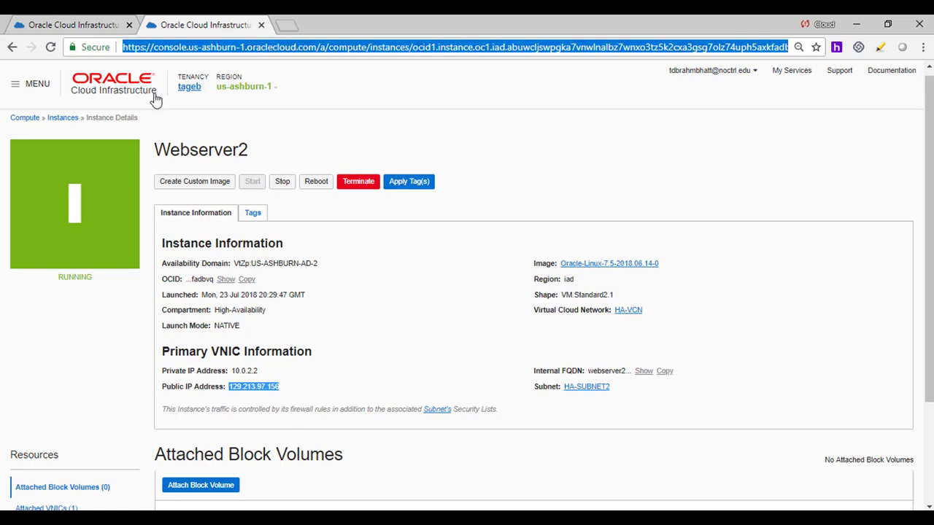
{"action": "left_click", "coordinate": [56, 118]}
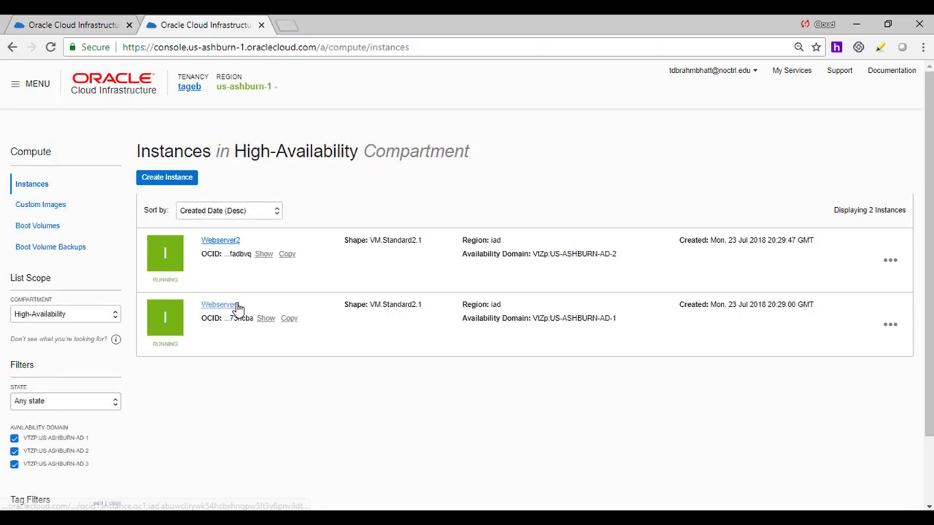
{"action": "left_click", "coordinate": [290, 320]}
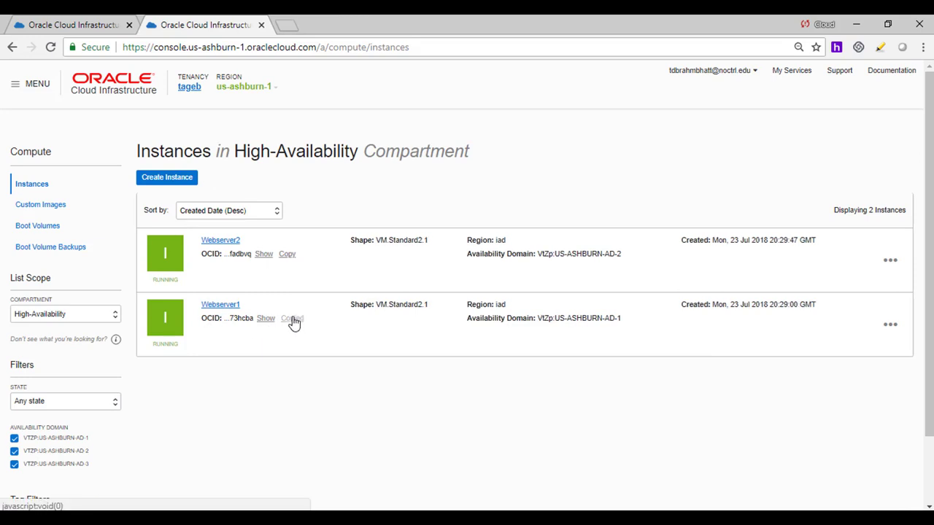
{"action": "left_click", "coordinate": [86, 26]}
{"action": "left_click", "coordinate": [427, 275]}
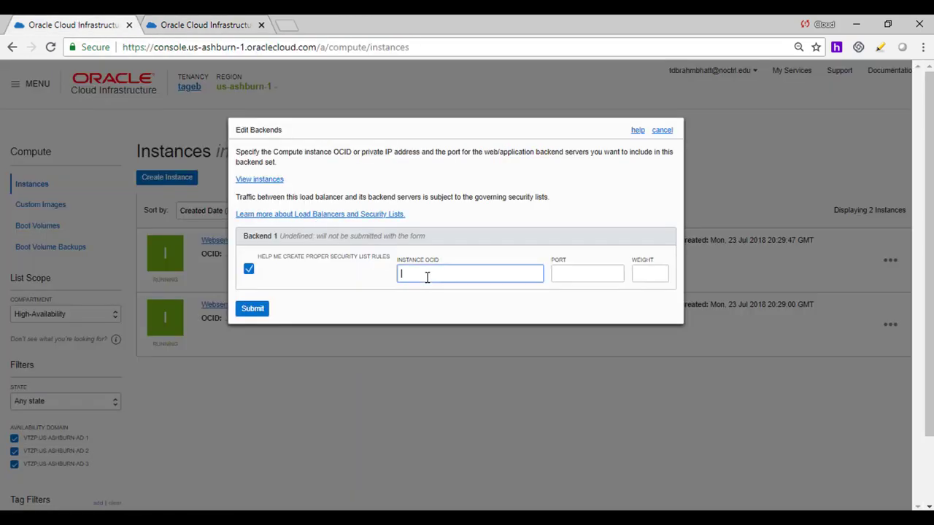
{"action": "key", "text": "ctrl+v"}
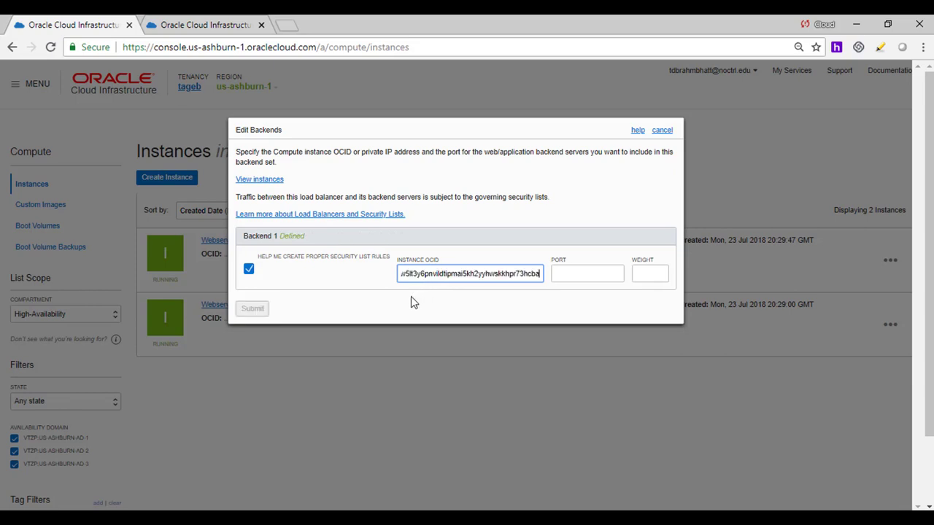
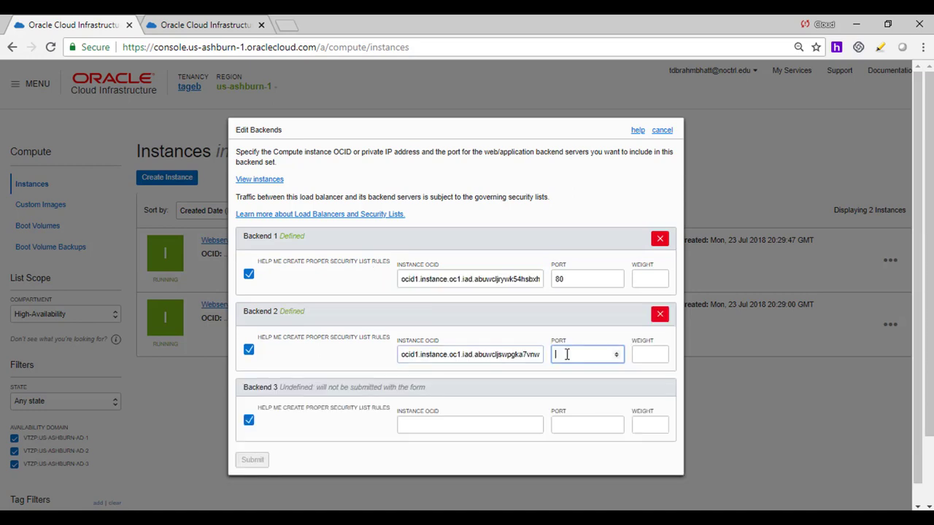
Set Backend 2's port to 80 and submit the backends
{"action": "type", "text": "80"}
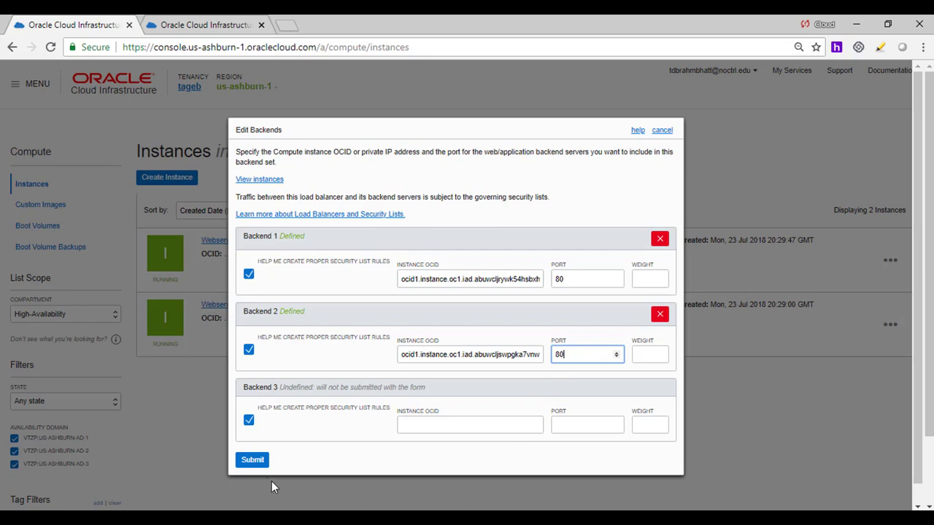
{"action": "left_click", "coordinate": [253, 461]}
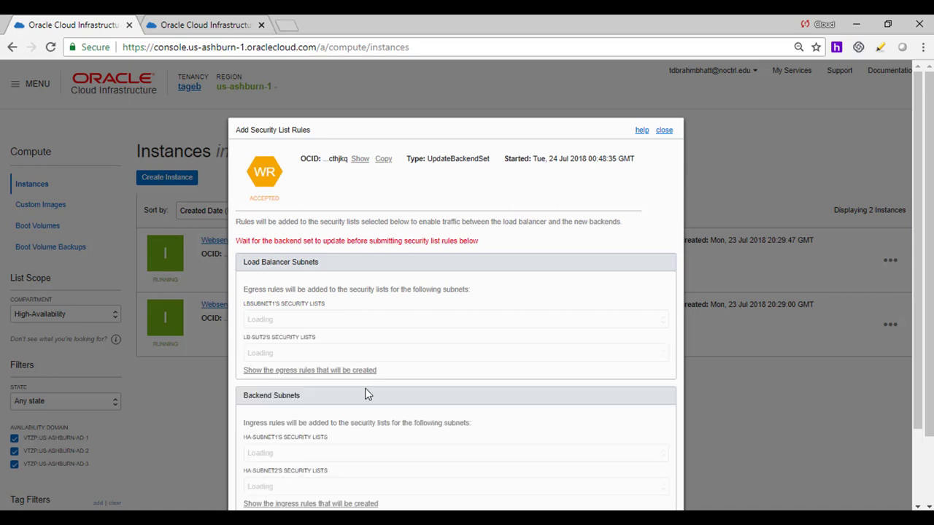
Create the security list rules with LB-SecuityList for the load balancer subnets and Default Security List for HA-VCN for the backend subnets
{"action": "scroll", "coordinate": [430, 341], "scroll_direction": "down", "scroll_amount": 2}
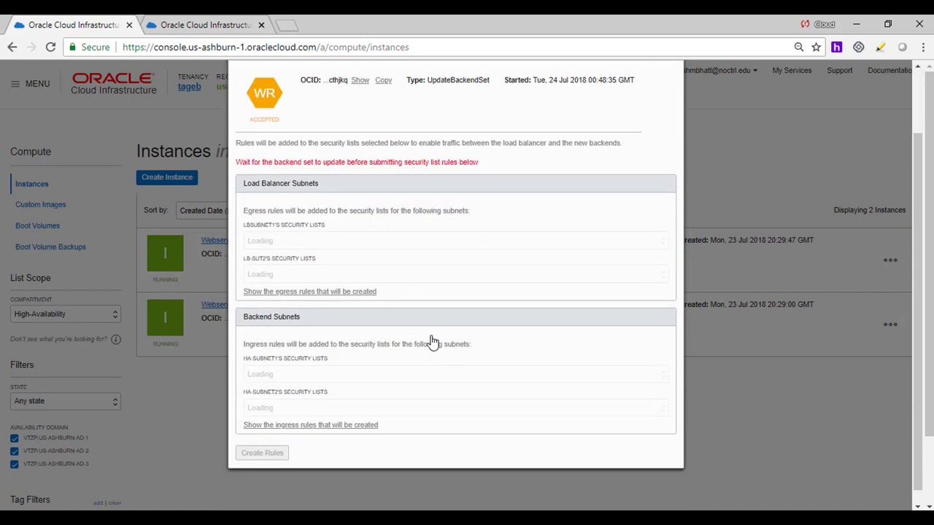
{"action": "scroll", "coordinate": [433, 341], "scroll_direction": "down", "scroll_amount": 1}
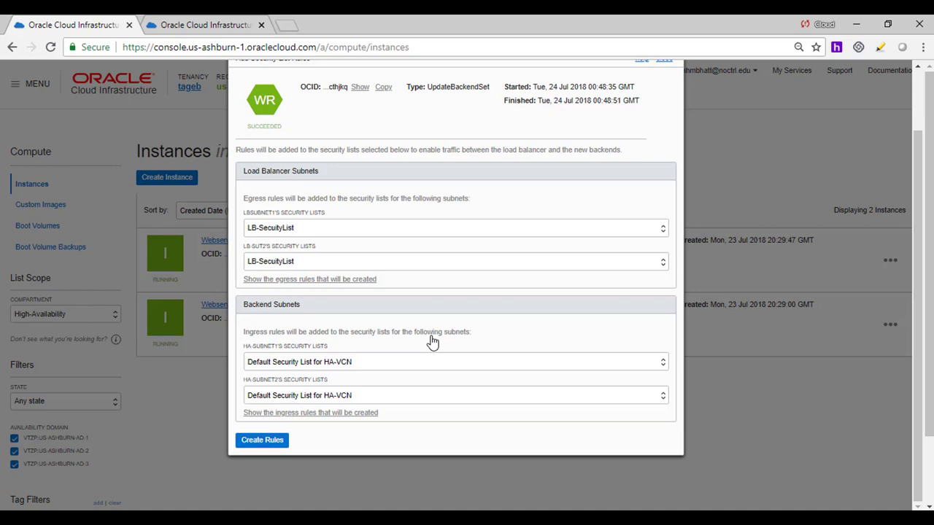
{"action": "left_click", "coordinate": [273, 445]}
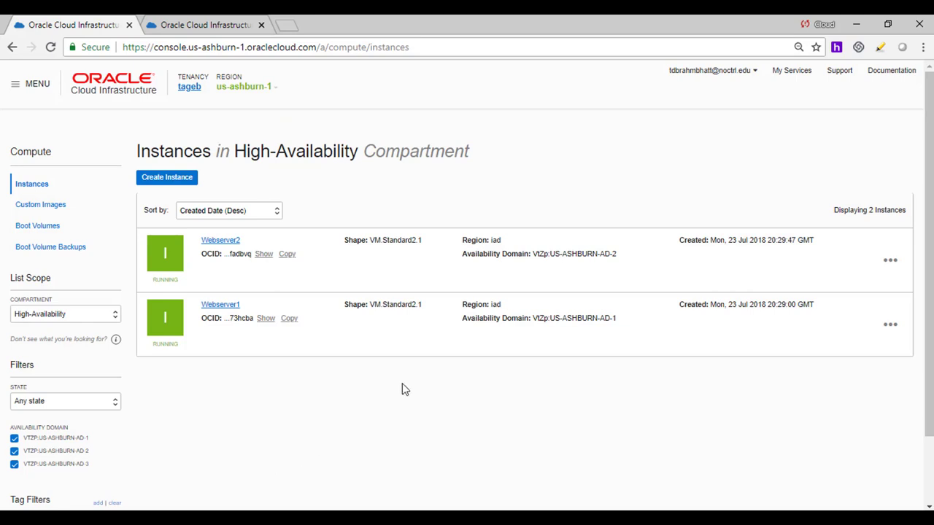
Examine HA-VCN's details, its subnets and the route tables and security lists assigned to them
{"action": "left_click", "coordinate": [16, 85]}
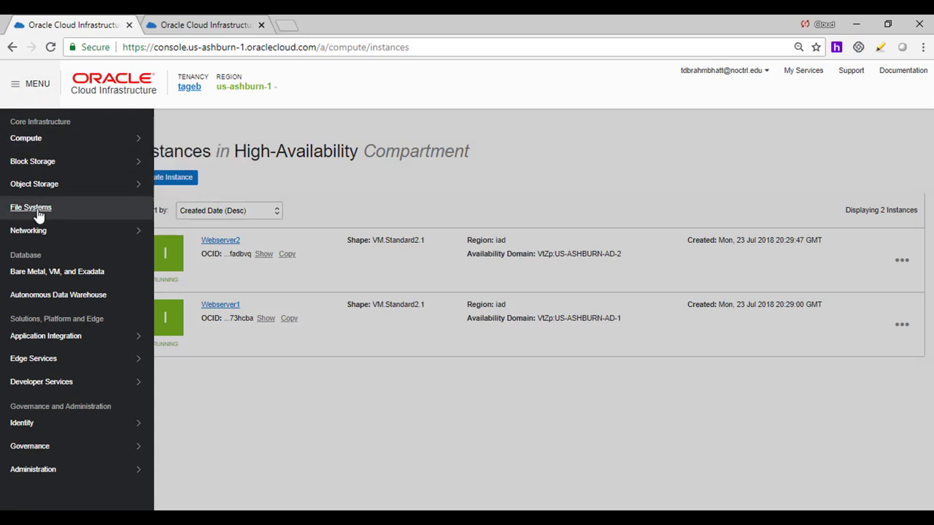
{"action": "mouse_move", "coordinate": [41, 230]}
{"action": "left_click", "coordinate": [165, 226]}
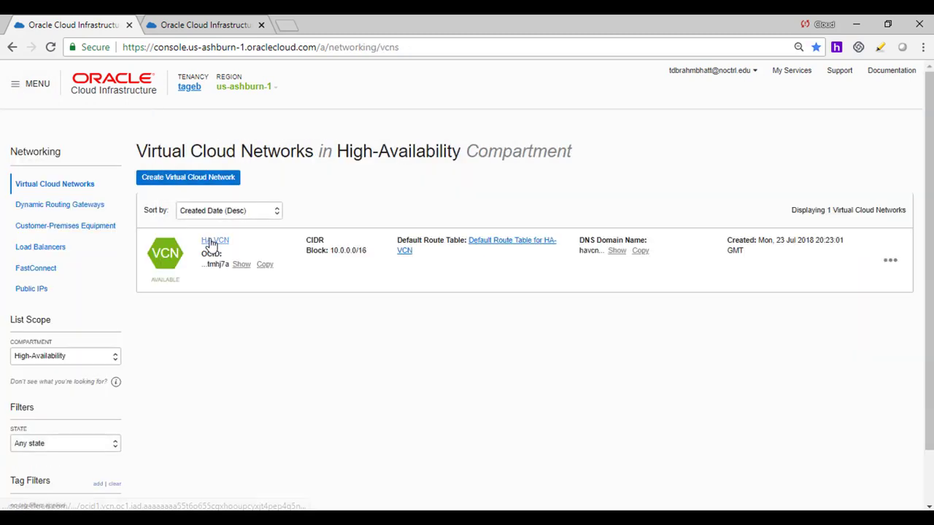
{"action": "left_click", "coordinate": [210, 243]}
{"action": "scroll", "coordinate": [67, 216], "scroll_direction": "down", "scroll_amount": 2}
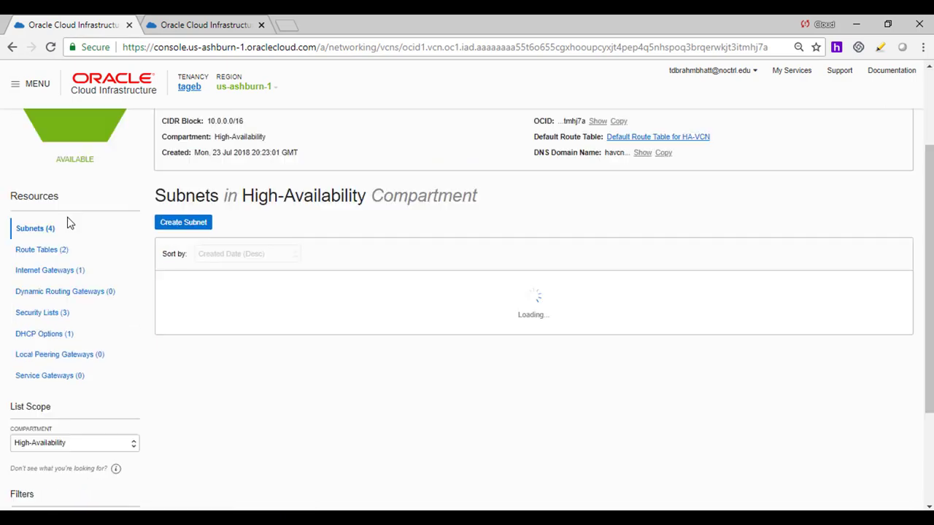
{"action": "scroll", "coordinate": [67, 222], "scroll_direction": "down", "scroll_amount": 1}
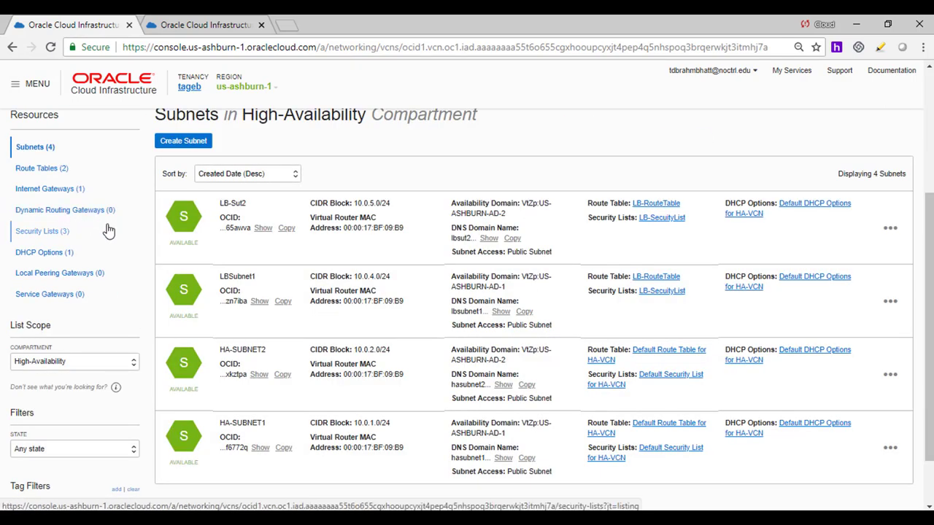
{"action": "scroll", "coordinate": [104, 229], "scroll_direction": "up", "scroll_amount": 1}
{"action": "scroll", "coordinate": [107, 230], "scroll_direction": "up", "scroll_amount": 2}
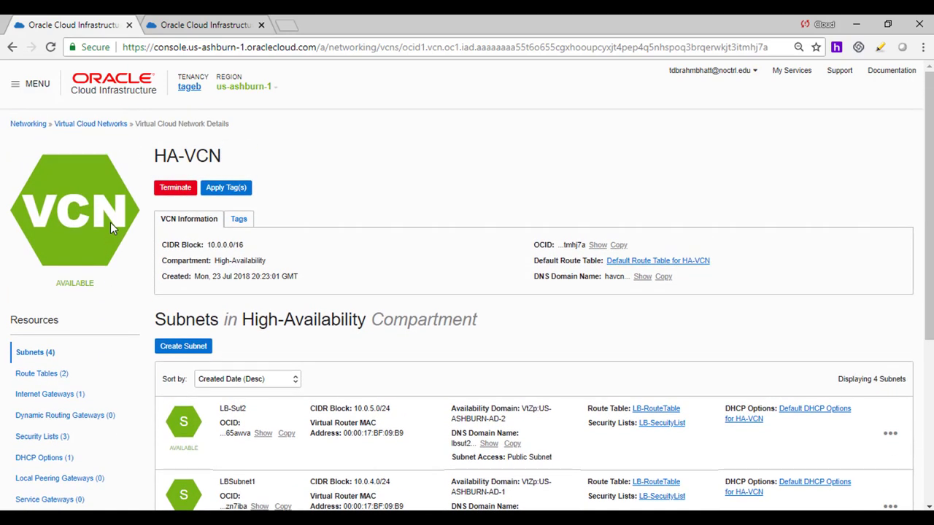
{"action": "scroll", "coordinate": [111, 229], "scroll_direction": "down", "scroll_amount": 1}
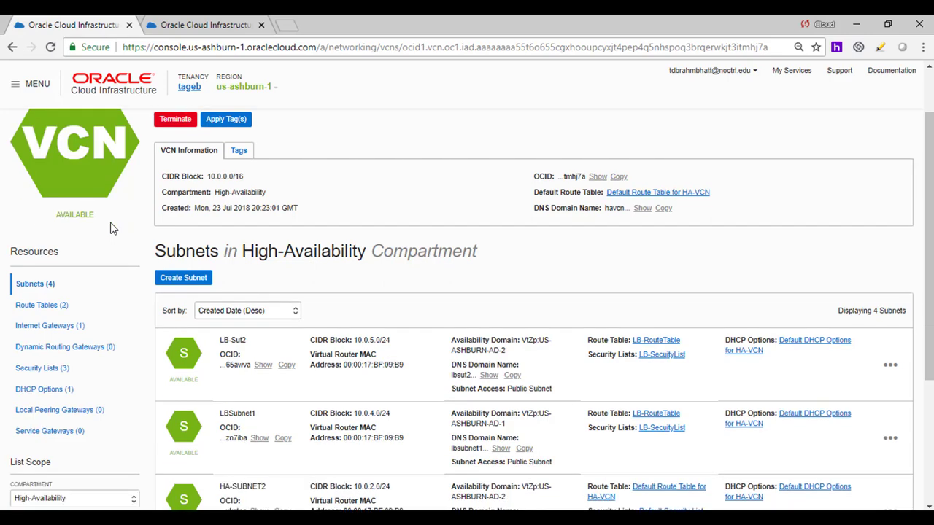
{"action": "scroll", "coordinate": [111, 229], "scroll_direction": "down", "scroll_amount": 2}
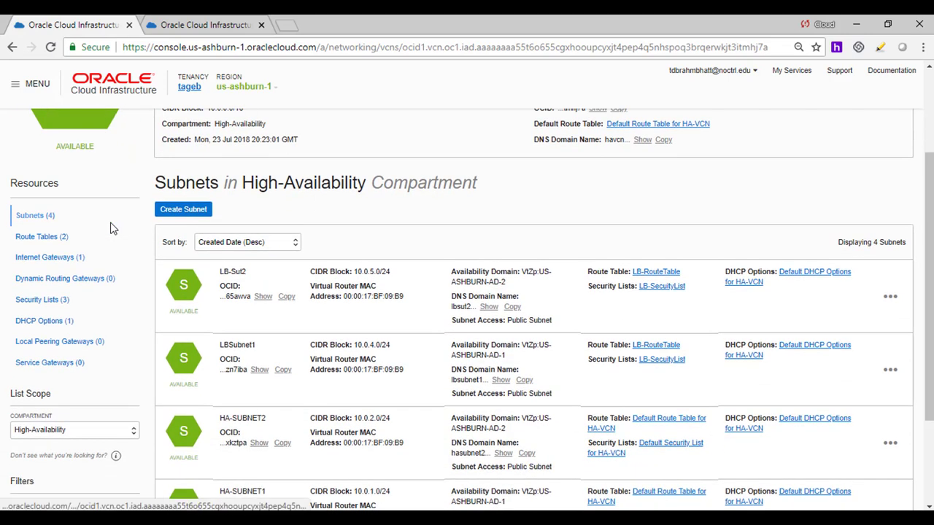
{"action": "scroll", "coordinate": [111, 228], "scroll_direction": "up", "scroll_amount": 4}
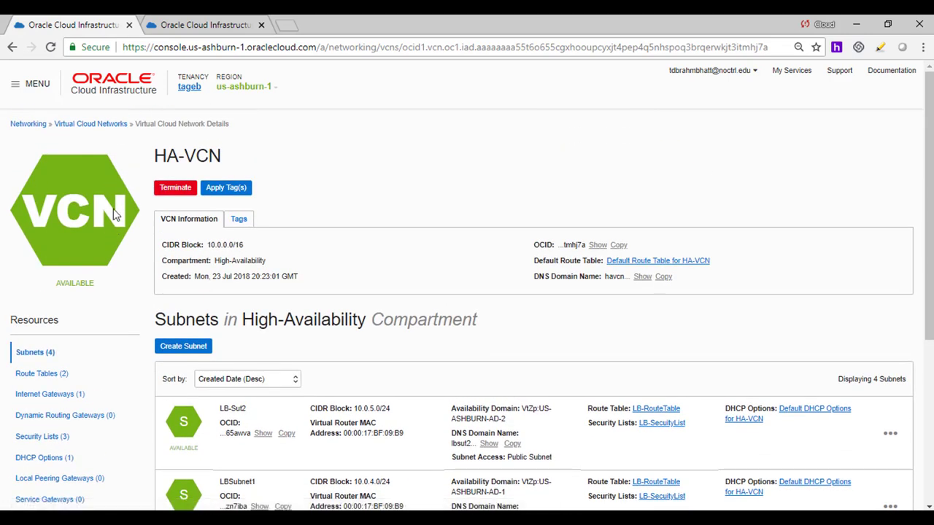
Return to the load balancers in the High-Availability compartment and open the details of LoadBalancer
{"action": "left_click", "coordinate": [85, 125]}
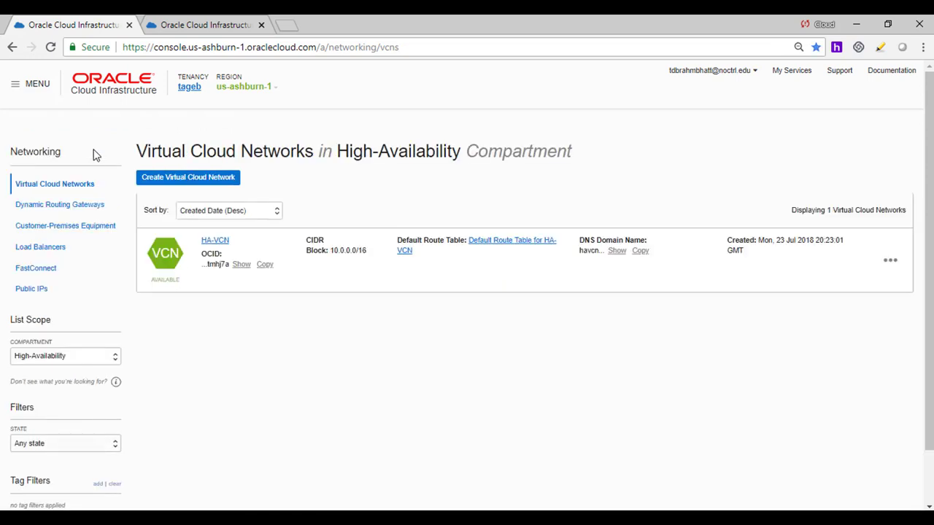
{"action": "left_click", "coordinate": [51, 246]}
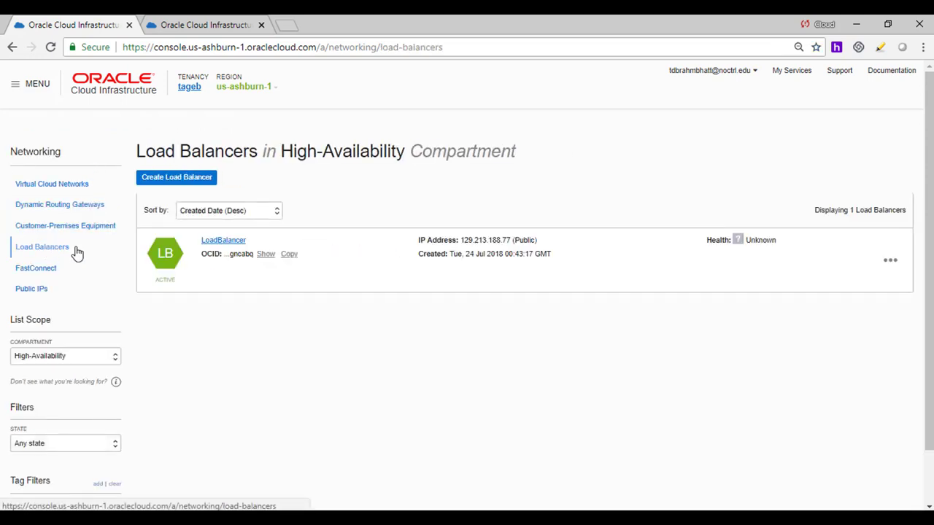
{"action": "left_click", "coordinate": [223, 240]}
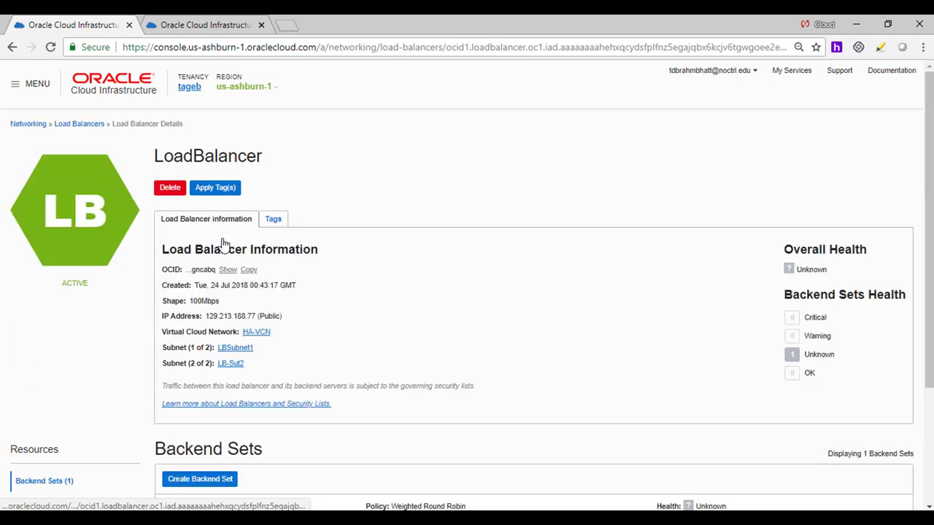
Look over LoadBalancer's information and backend sets, and open its list of listeners
{"action": "scroll", "coordinate": [224, 244], "scroll_direction": "down", "scroll_amount": 3}
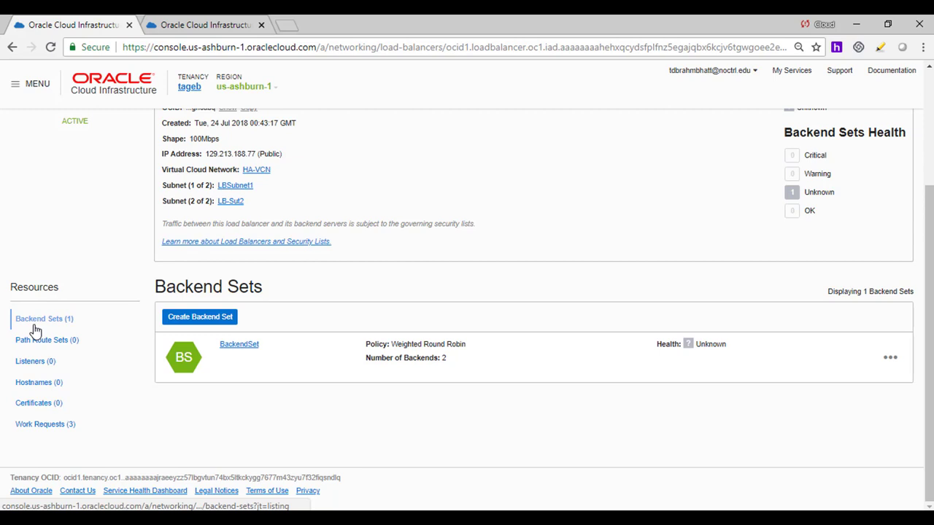
{"action": "scroll", "coordinate": [98, 349], "scroll_direction": "up", "scroll_amount": 1}
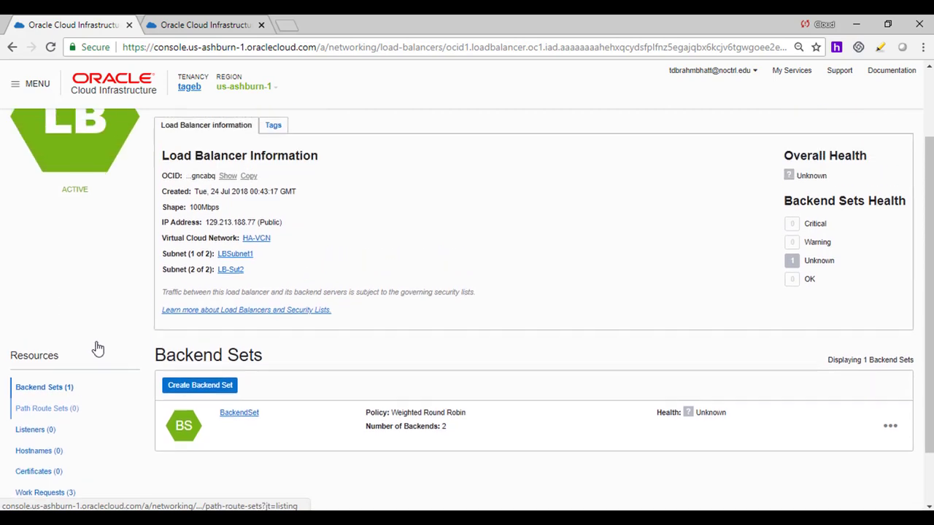
{"action": "scroll", "coordinate": [98, 349], "scroll_direction": "up", "scroll_amount": 1}
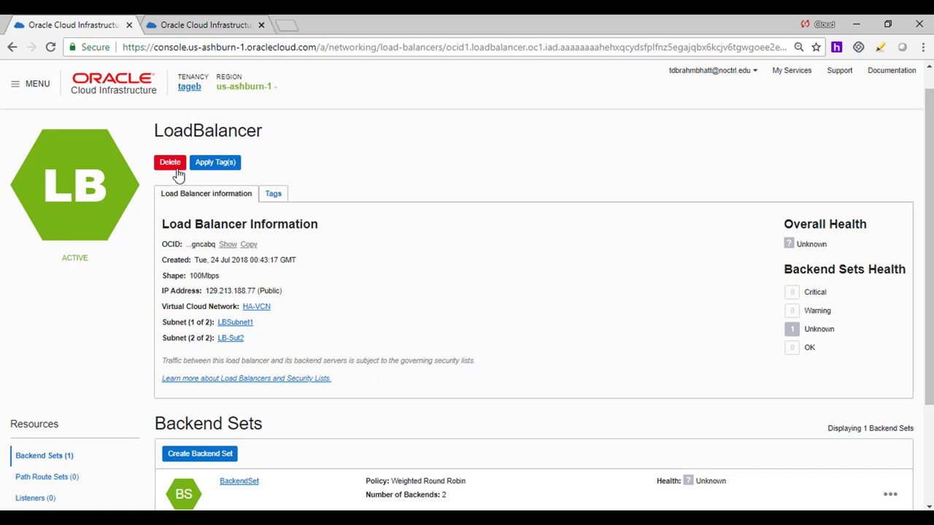
{"action": "scroll", "coordinate": [87, 304], "scroll_direction": "down", "scroll_amount": 2}
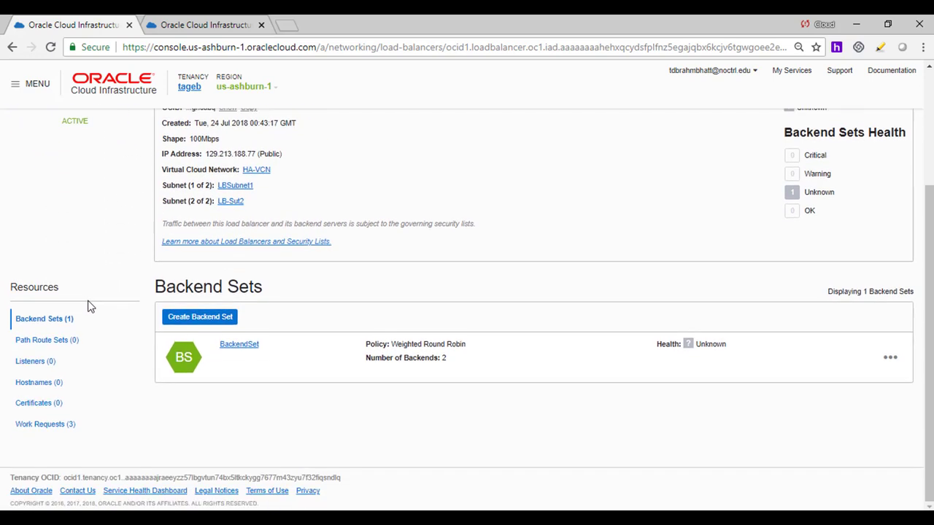
{"action": "left_click", "coordinate": [27, 366]}
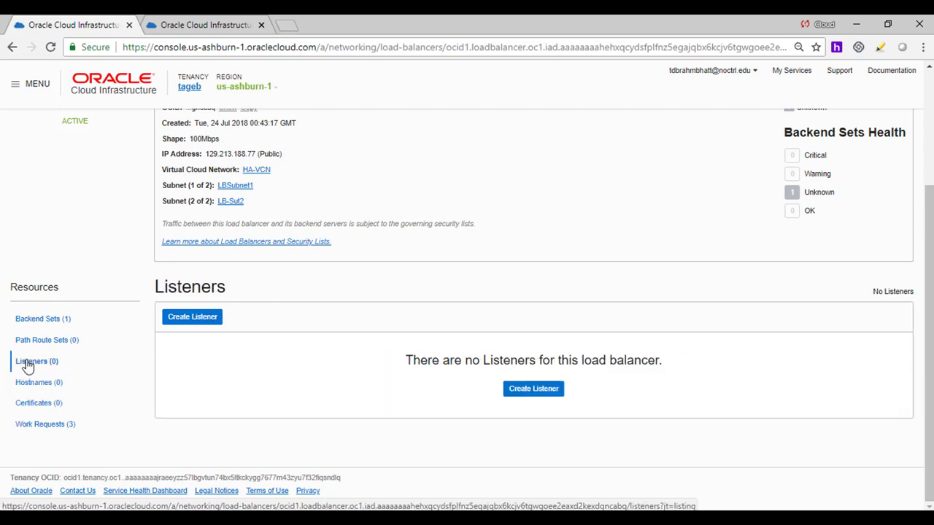
Create an HTTP listener named Listenr on port 80 with the backend set BackendSet and a timeout of 20 seconds
{"action": "left_click", "coordinate": [165, 317]}
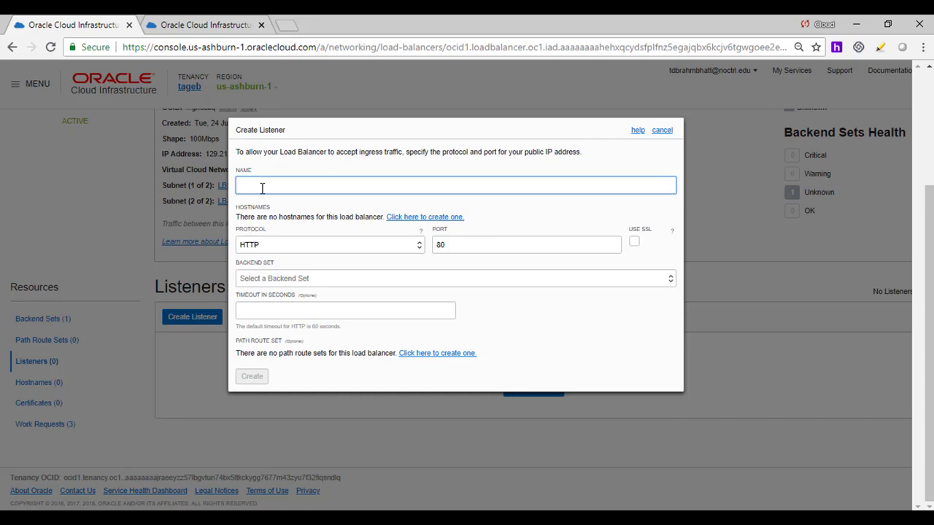
{"action": "type", "text": "Listenr"}
{"action": "left_click", "coordinate": [413, 283]}
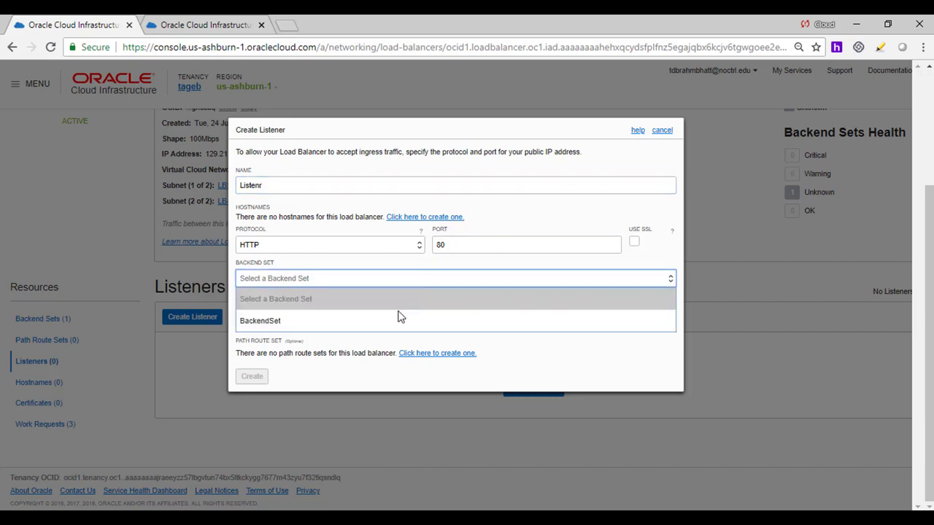
{"action": "left_click", "coordinate": [399, 319]}
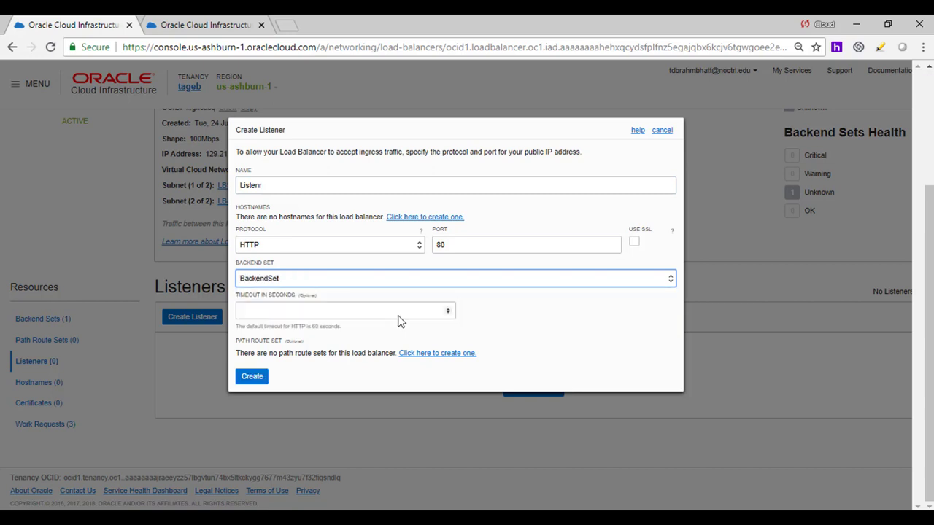
{"action": "left_click", "coordinate": [400, 315]}
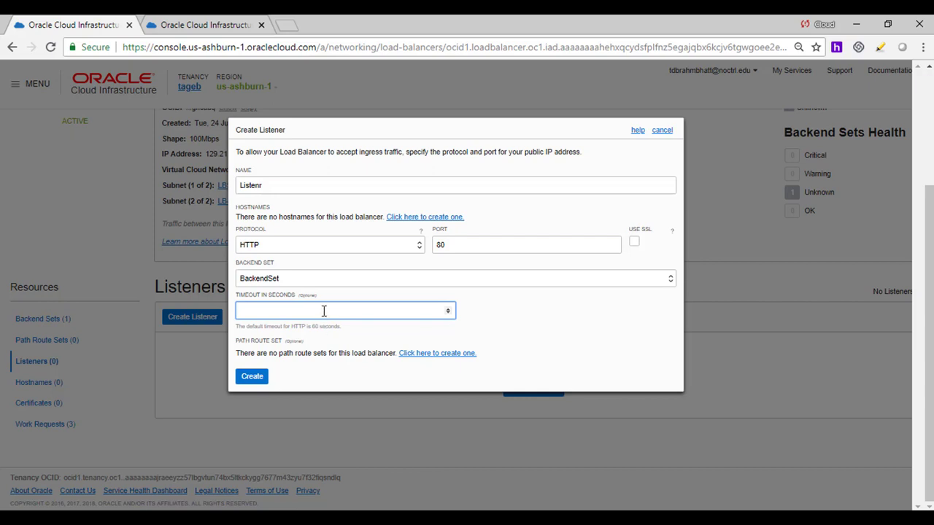
{"action": "type", "text": "20"}
{"action": "left_click", "coordinate": [251, 378]}
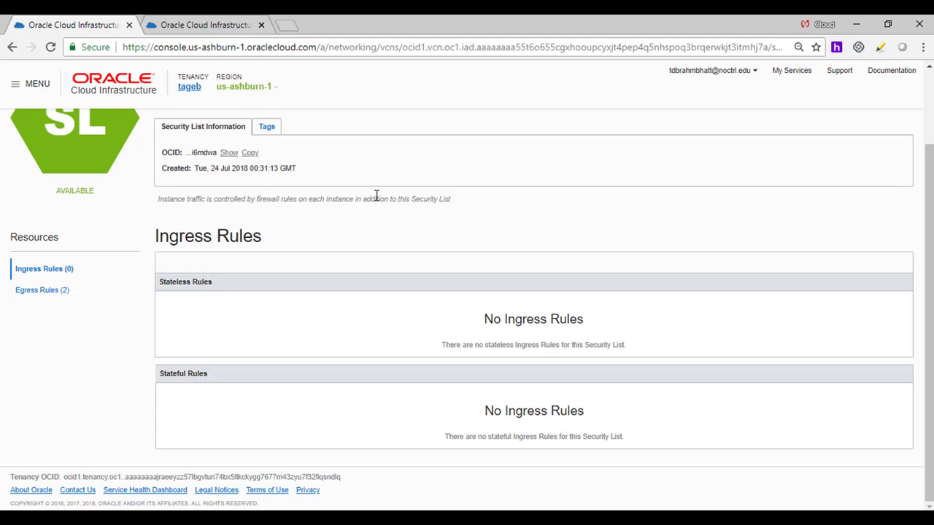
Add a TCP ingress rule to LB-SecuityList with source CIDR 0.0.0.0/0 and destination port 80, and save the rules
{"action": "scroll", "coordinate": [377, 196], "scroll_direction": "up", "scroll_amount": 1}
{"action": "left_click", "coordinate": [182, 162]}
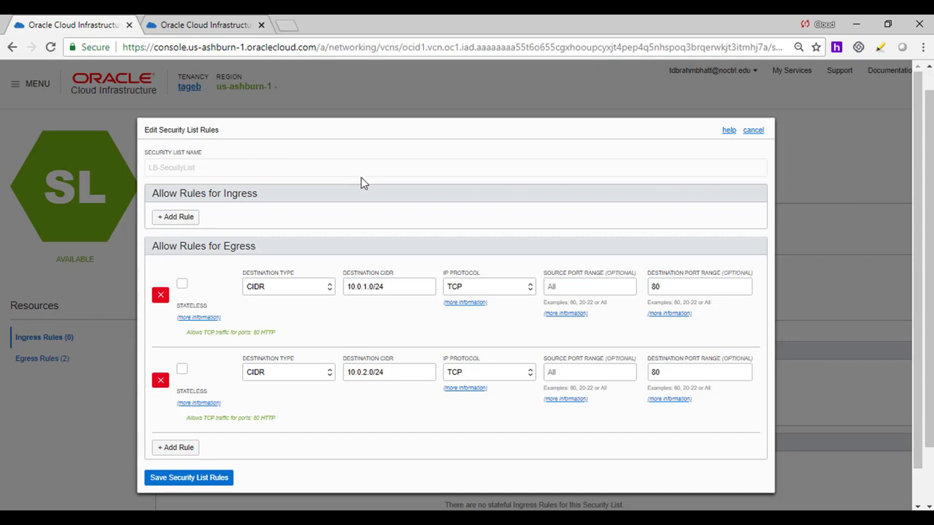
{"action": "left_click", "coordinate": [170, 217]}
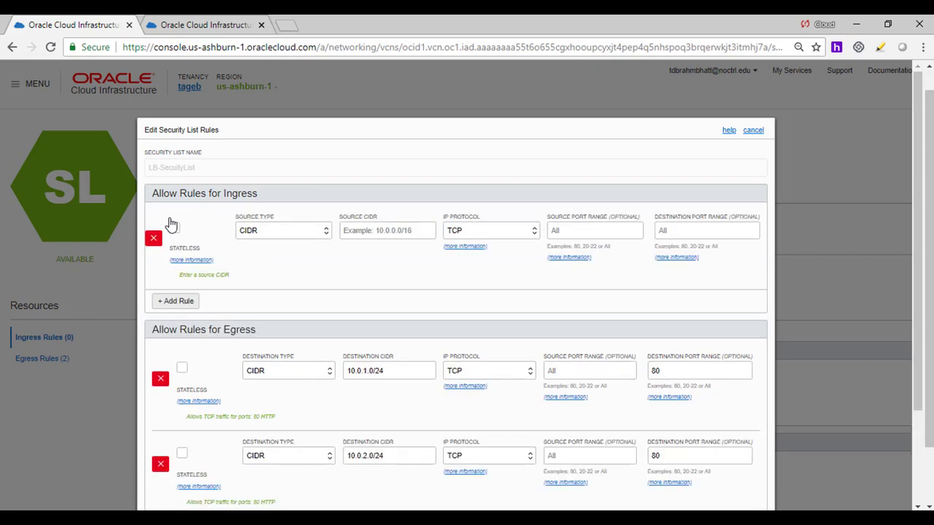
{"action": "left_click", "coordinate": [387, 230]}
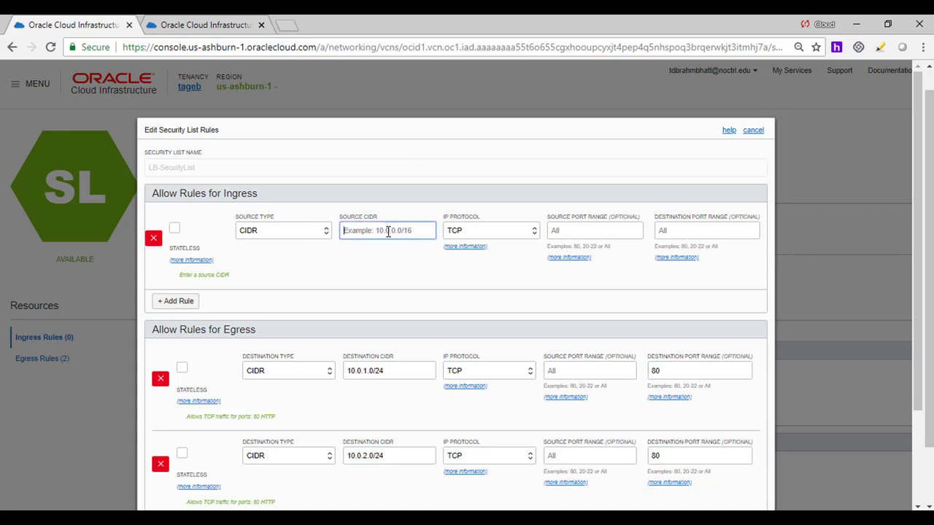
{"action": "type", "text": "0.0"}
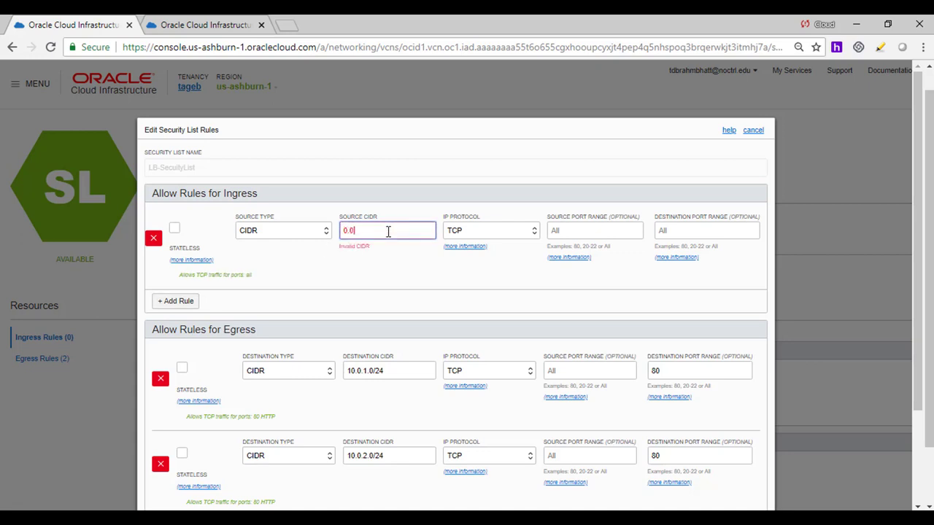
{"action": "type", "text": ".0.0/0"}
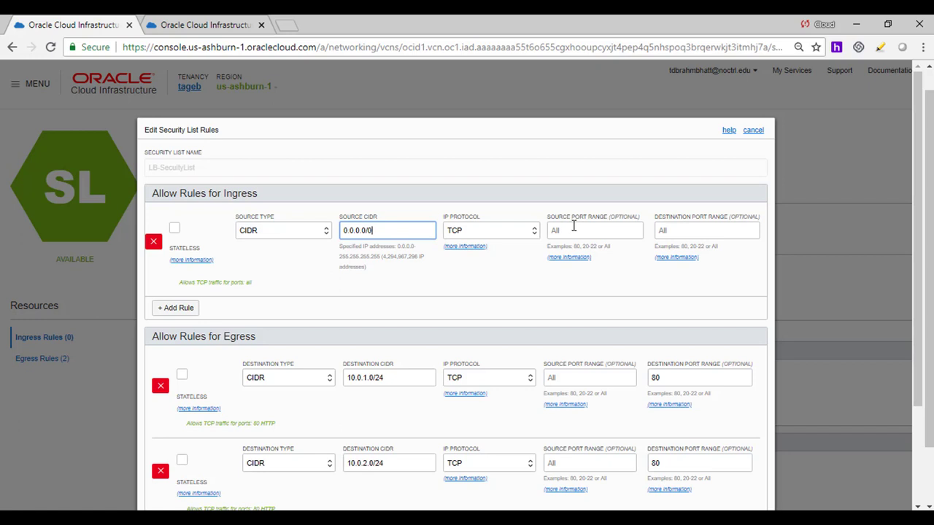
{"action": "left_click", "coordinate": [706, 232]}
{"action": "type", "text": "80"}
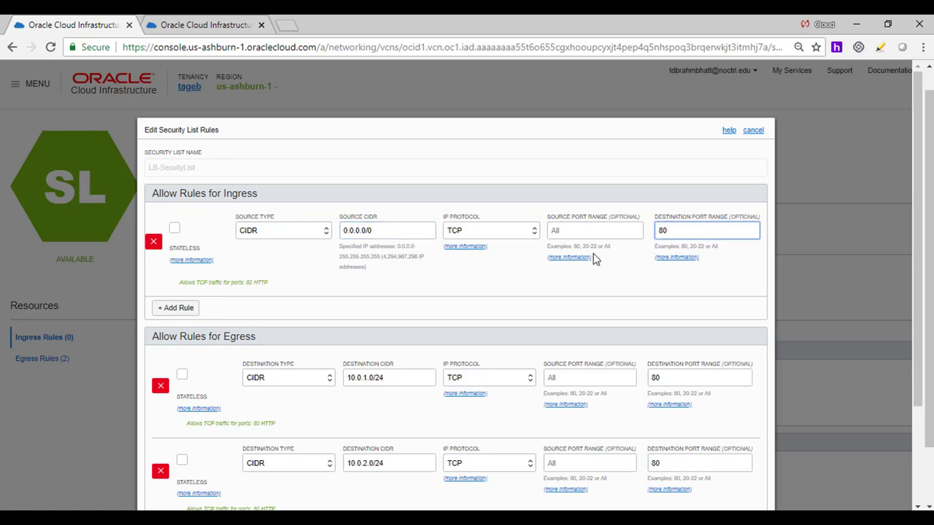
{"action": "scroll", "coordinate": [587, 246], "scroll_direction": "down", "scroll_amount": 2}
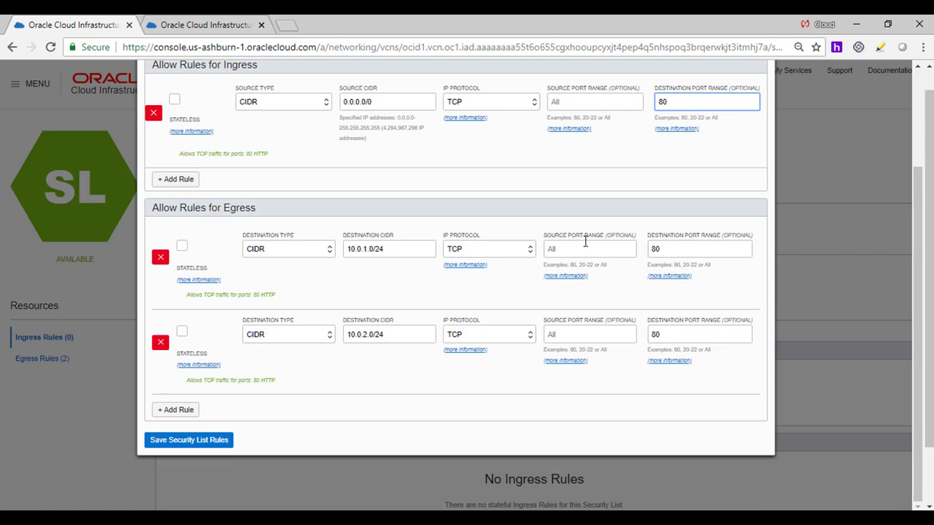
{"action": "left_click", "coordinate": [202, 439]}
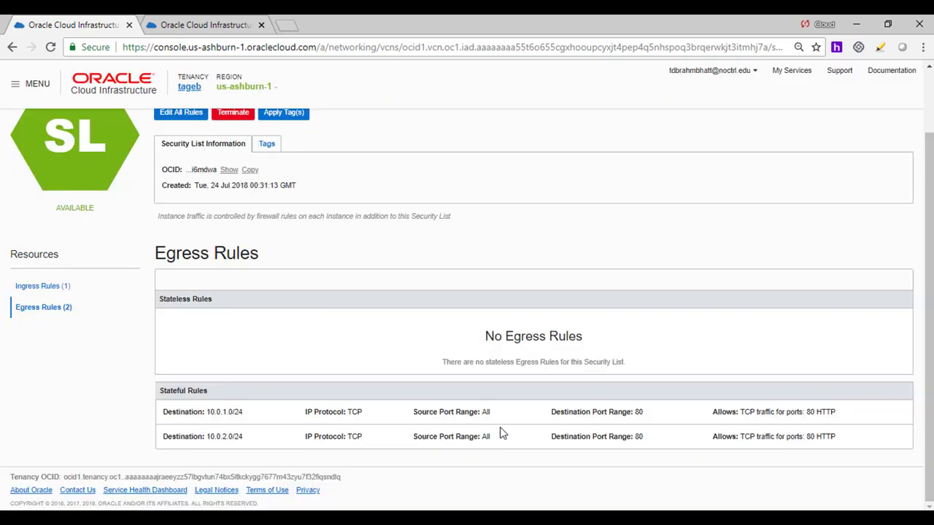
Go back to HA-VCN's security lists, and from the load balancers list open LoadBalancer
{"action": "scroll", "coordinate": [282, 329], "scroll_direction": "up", "scroll_amount": 2}
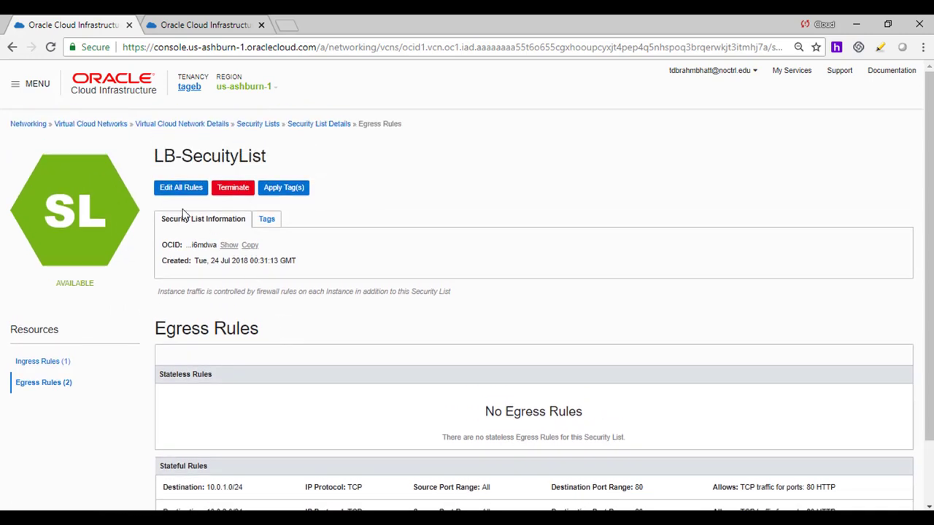
{"action": "left_click", "coordinate": [270, 125]}
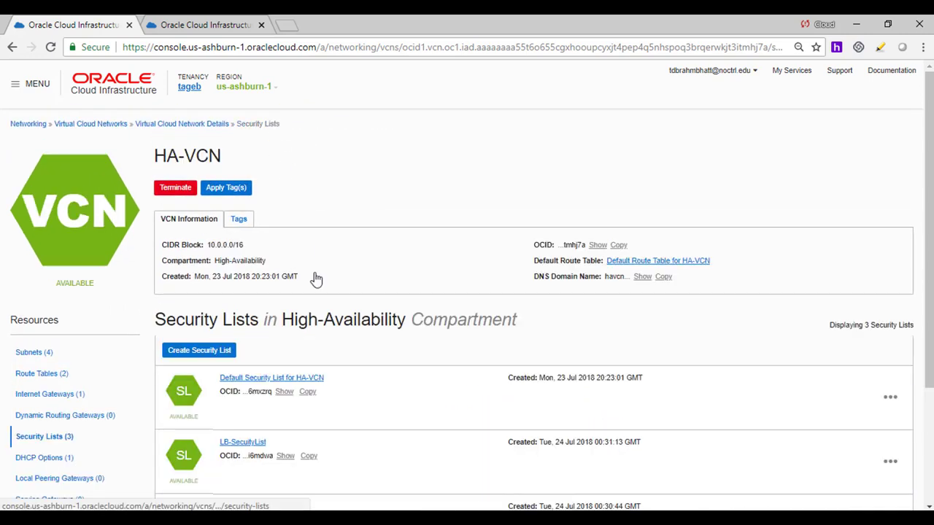
{"action": "scroll", "coordinate": [319, 283], "scroll_direction": "down", "scroll_amount": 2}
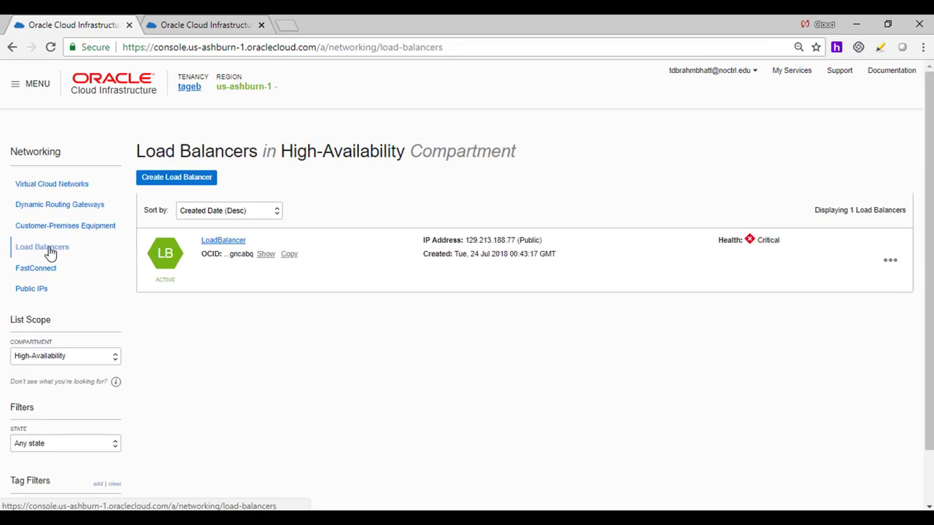
{"action": "left_click", "coordinate": [228, 244]}
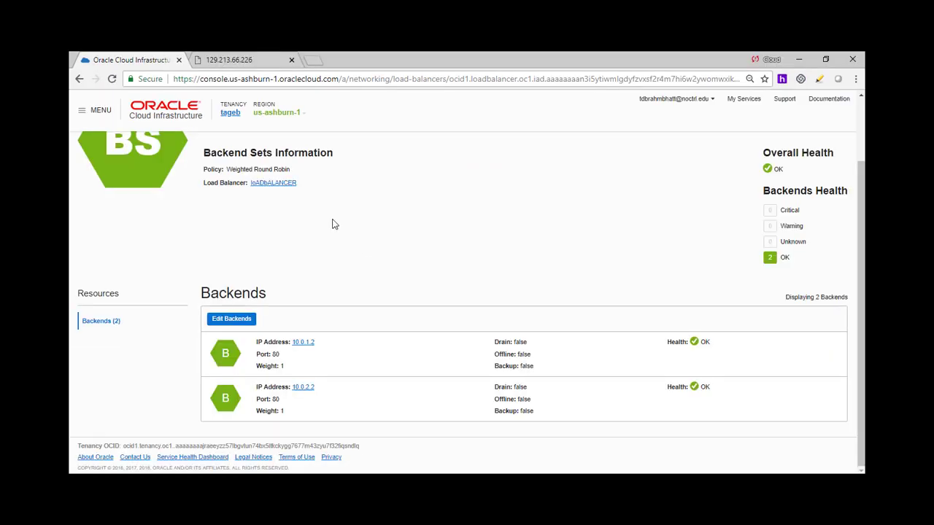
Leave the lb-bACKENDsET details for the load balancers list and open the details of loADbALANCER
{"action": "scroll", "coordinate": [302, 256], "scroll_direction": "up", "scroll_amount": 2}
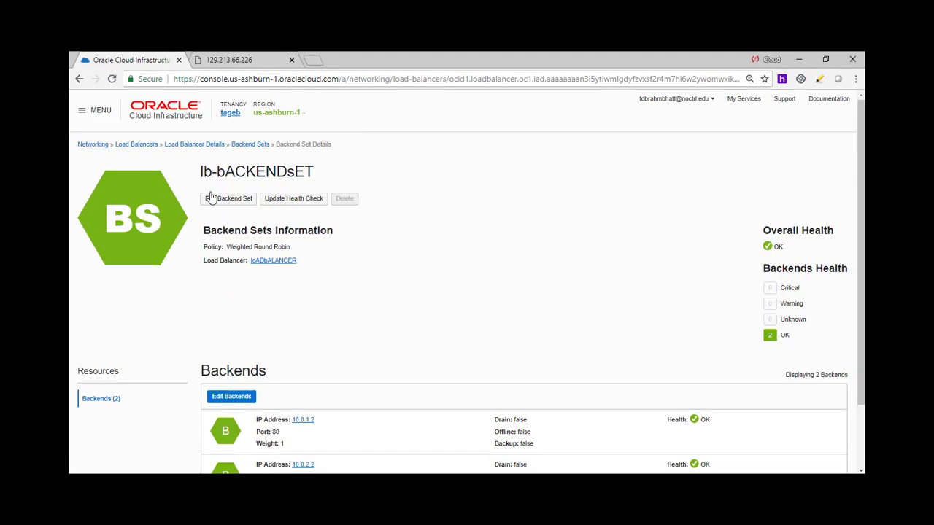
{"action": "left_click", "coordinate": [137, 145]}
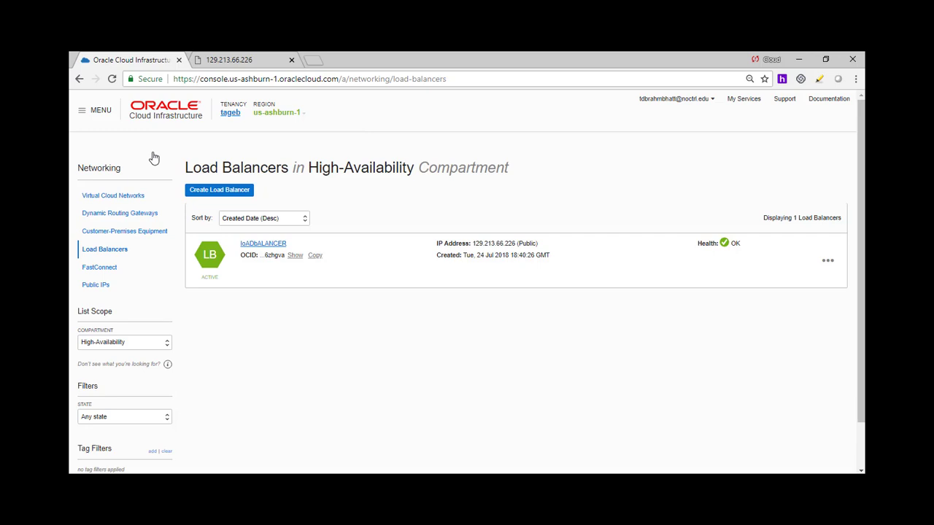
{"action": "left_click", "coordinate": [263, 243]}
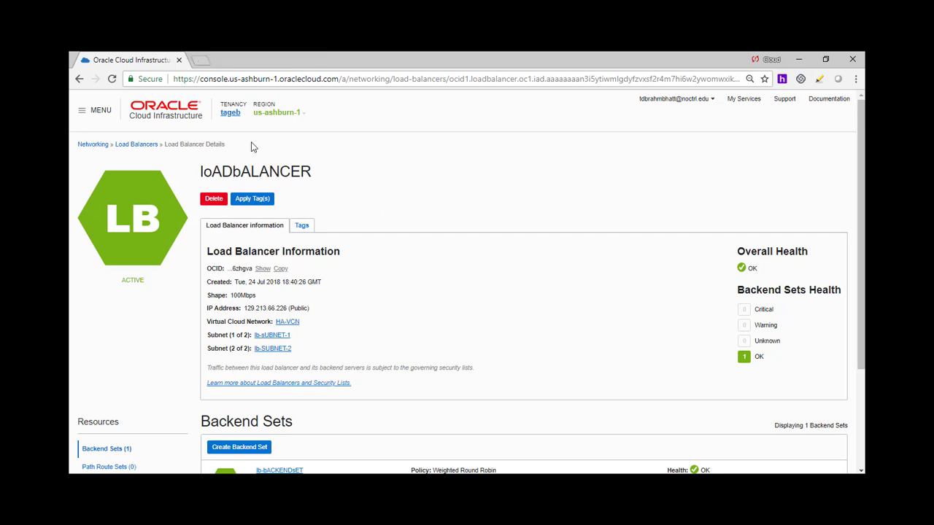
Copy loADbALANCER's public IP address 129.213.66.226 and open it in a new browser tab
{"action": "left_click_drag", "start_coordinate": [290, 307], "coordinate": [243, 308]}
{"action": "key", "text": "ctrl+c"}
{"action": "left_click", "coordinate": [201, 59]}
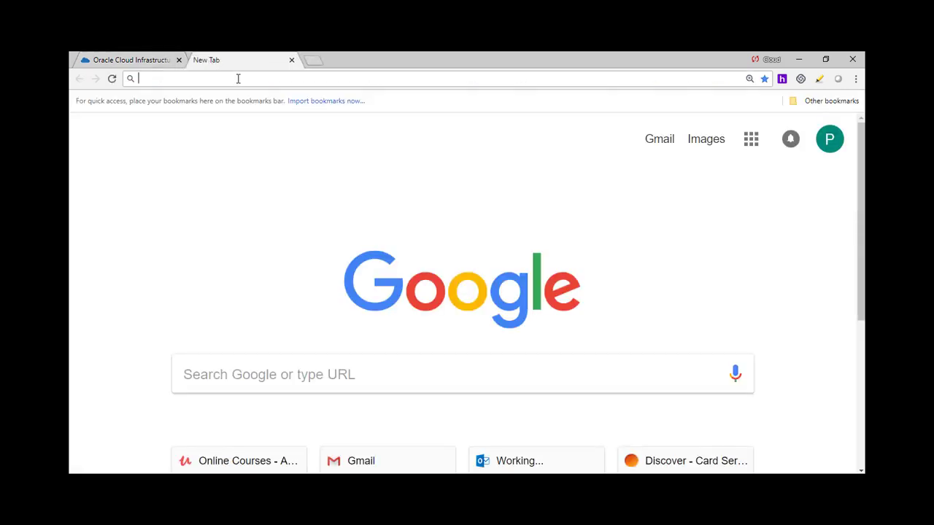
{"action": "key", "text": "ctrl+v"}
{"action": "key", "text": "Return"}
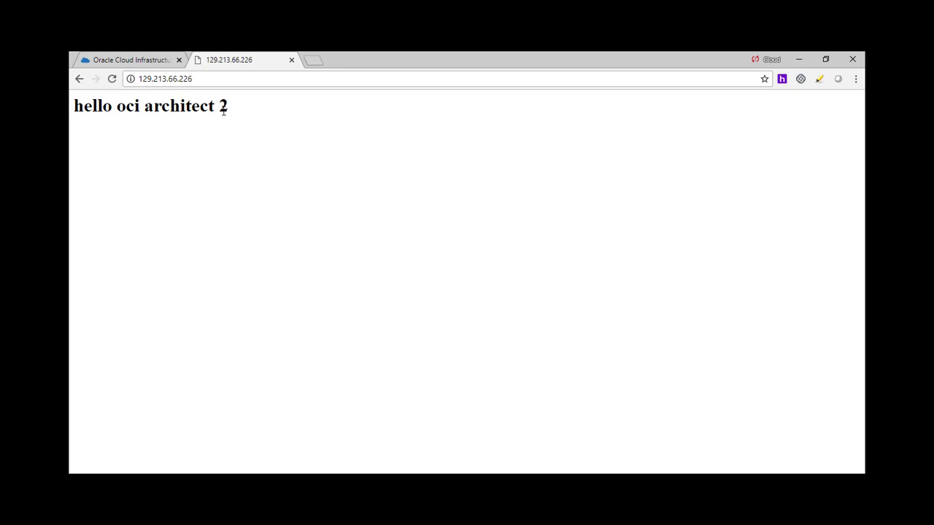
Reload the page at 129.213.66.226 three times to check which web server answers each request
{"action": "left_click", "coordinate": [112, 79]}
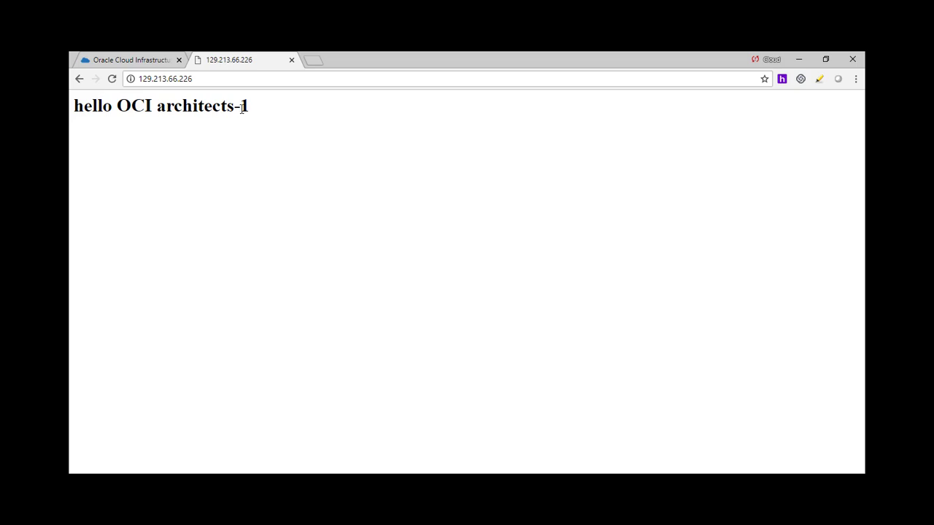
{"action": "left_click", "coordinate": [111, 78]}
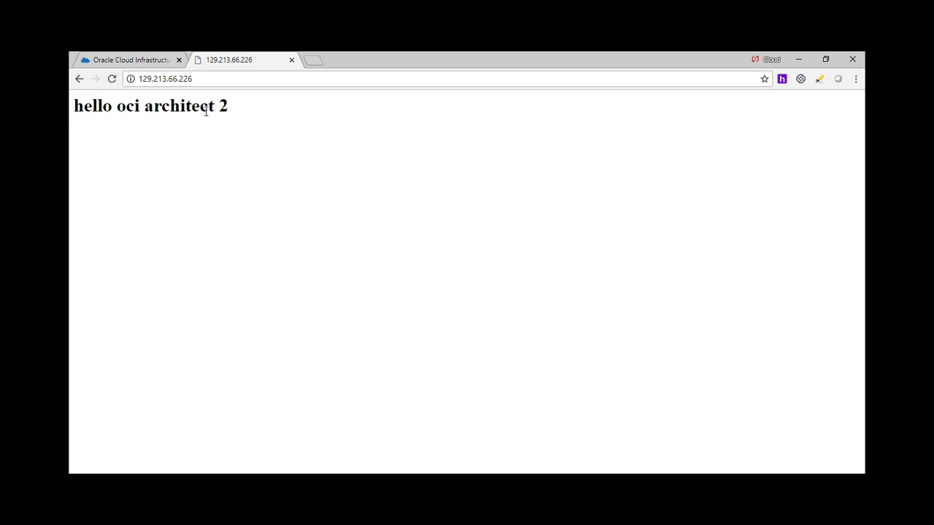
{"action": "left_click", "coordinate": [112, 79]}
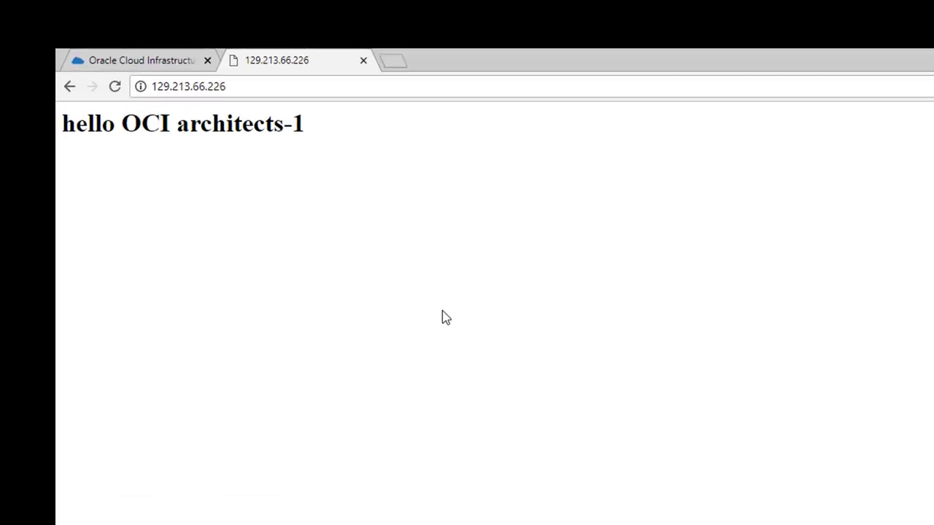
Switch to the webserver1 terminal, stop Apache with "service httpd stop", and return to the browser
{"action": "key", "text": "alt+Tab"}
{"action": "key", "text": "Return"}
{"action": "key", "text": "Return"}
{"action": "key", "text": "Return"}
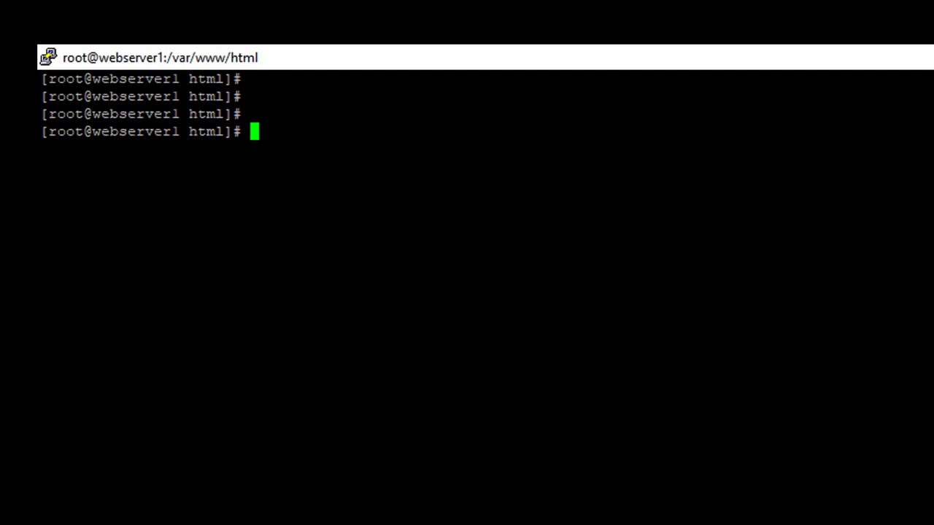
{"action": "type", "text": "service ht"}
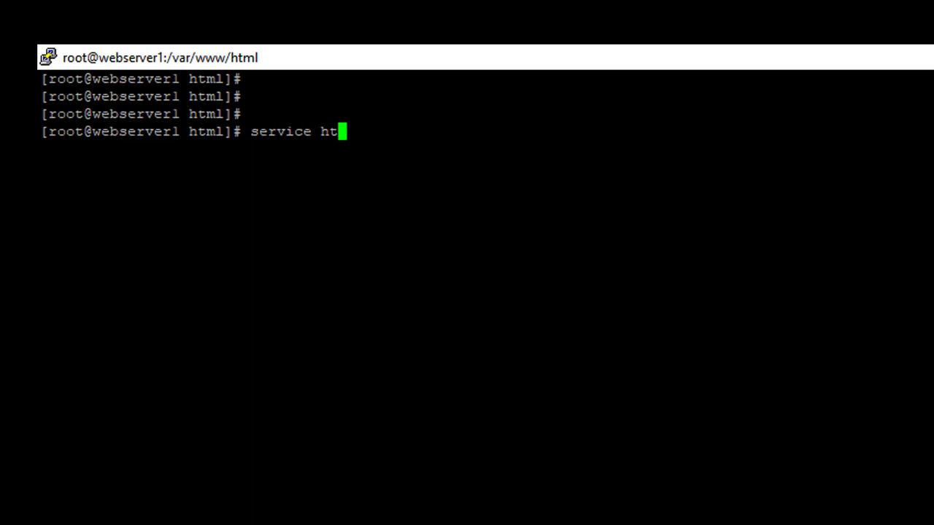
{"action": "type", "text": "tpd stop"}
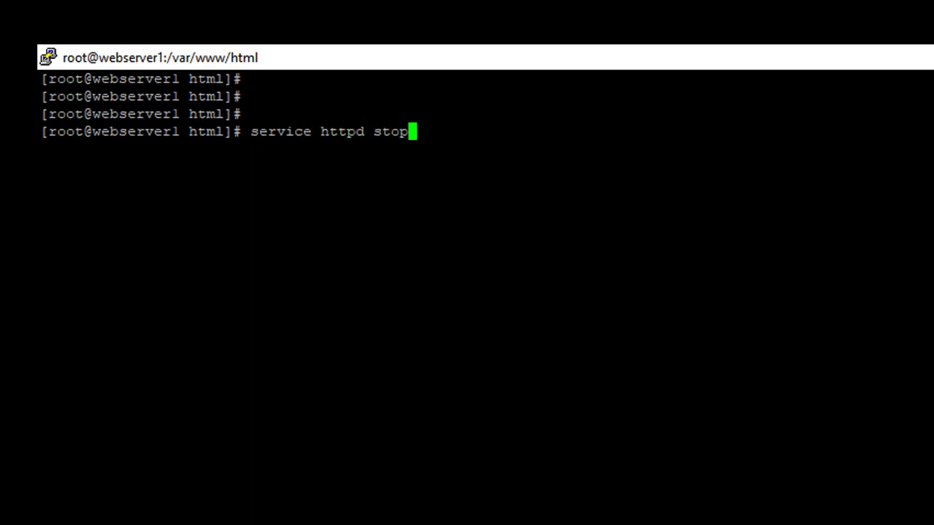
{"action": "key", "text": "Return"}
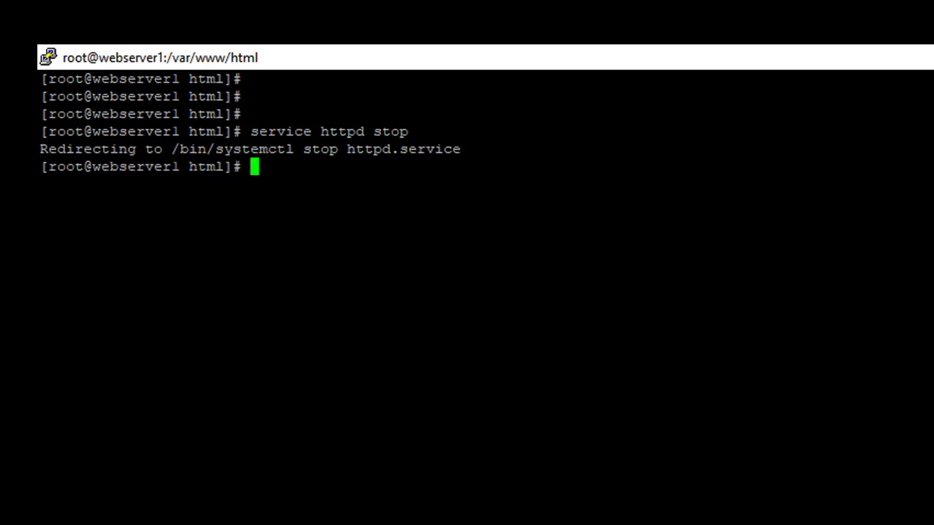
{"action": "key", "text": "alt+Tab"}
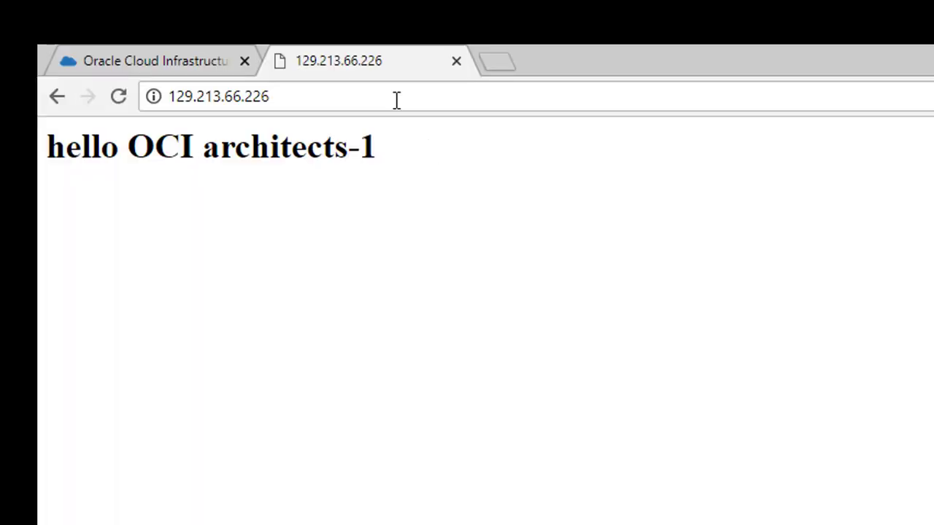
Reload the page at 129.213.66.226 repeatedly to check which server answers with Apache stopped on webserver1
{"action": "left_click", "coordinate": [119, 98]}
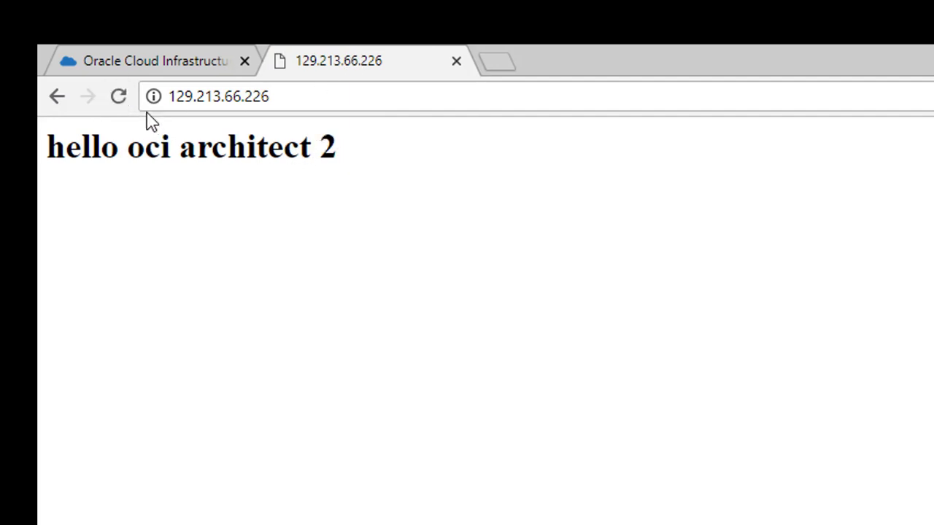
{"action": "left_click", "coordinate": [119, 97]}
{"action": "left_click", "coordinate": [129, 97]}
{"action": "left_click", "coordinate": [118, 96]}
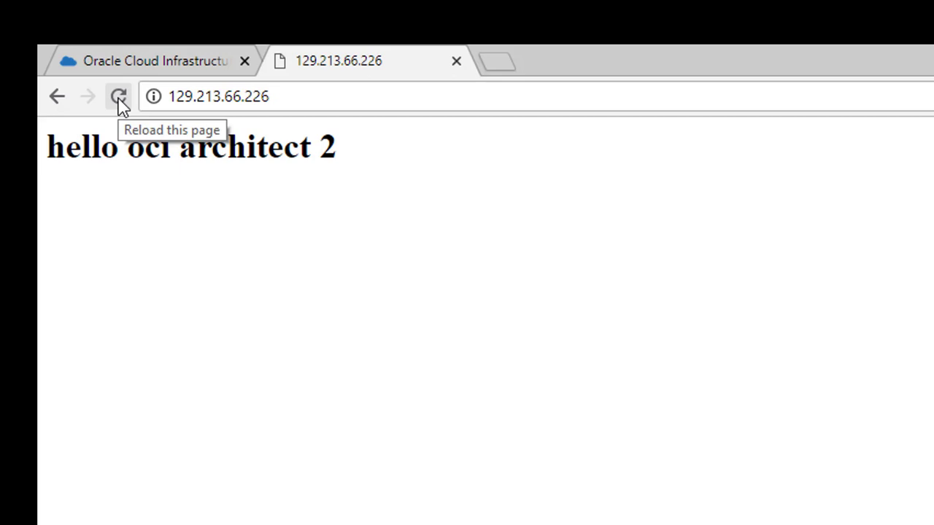
Open lb-bACKENDsET's health check in the Oracle Cloud console, submit it without changing any settings, and refresh the loADbALANCER details
{"action": "left_click", "coordinate": [142, 62]}
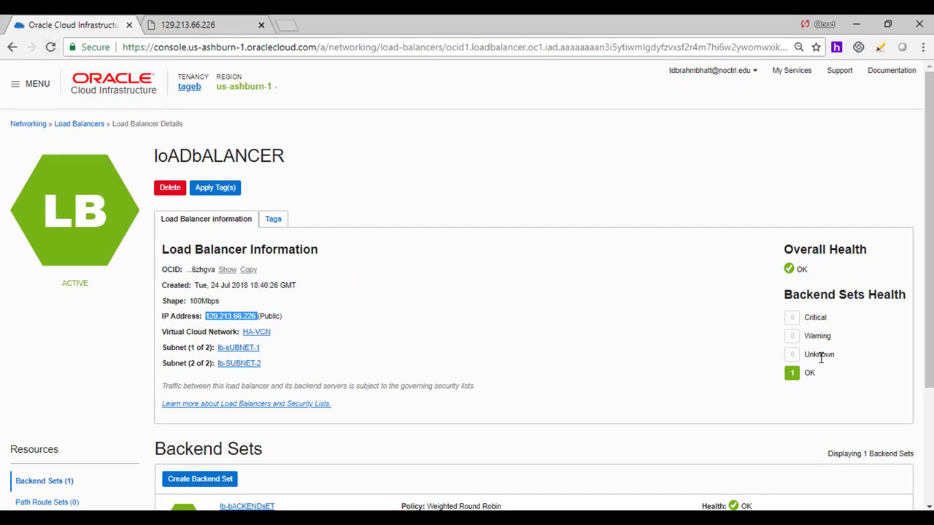
{"action": "scroll", "coordinate": [848, 316], "scroll_direction": "down", "scroll_amount": 2}
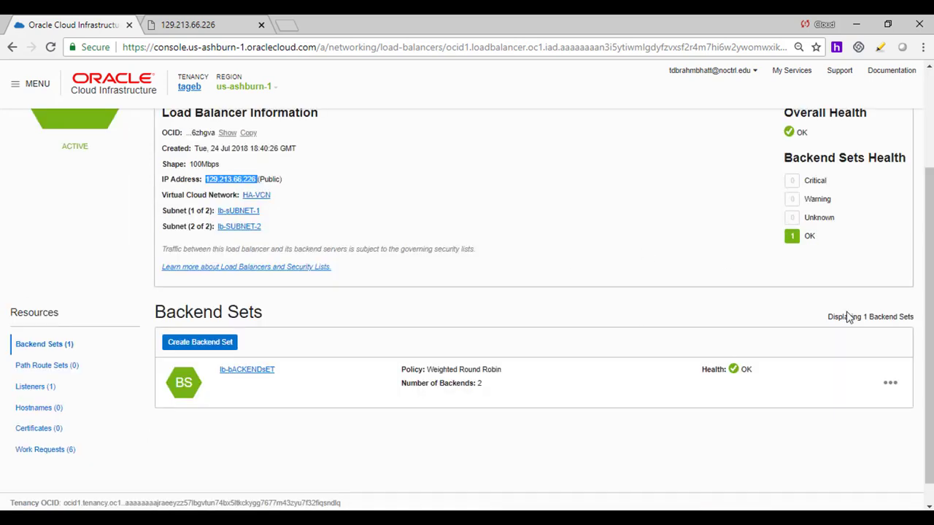
{"action": "left_click", "coordinate": [890, 382]}
{"action": "left_click", "coordinate": [896, 387]}
{"action": "left_click", "coordinate": [898, 391]}
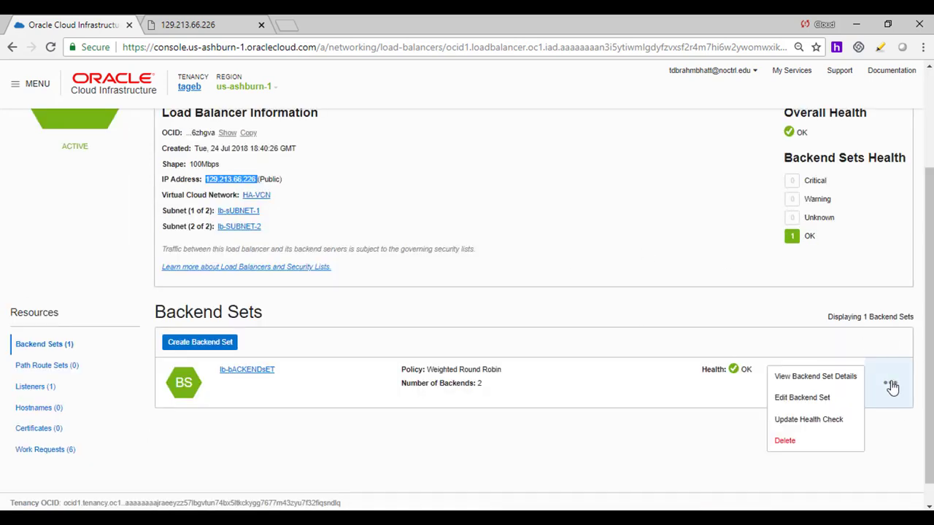
{"action": "left_click", "coordinate": [808, 421]}
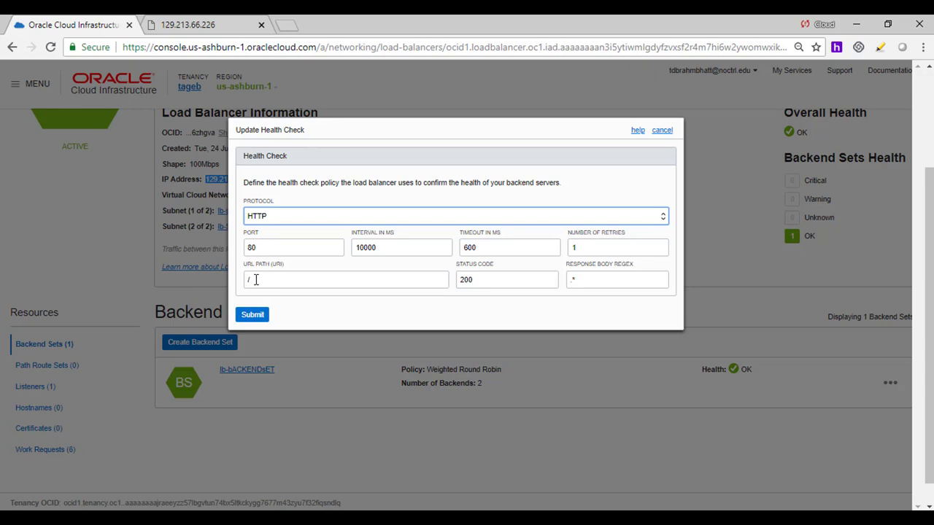
{"action": "left_click", "coordinate": [257, 314]}
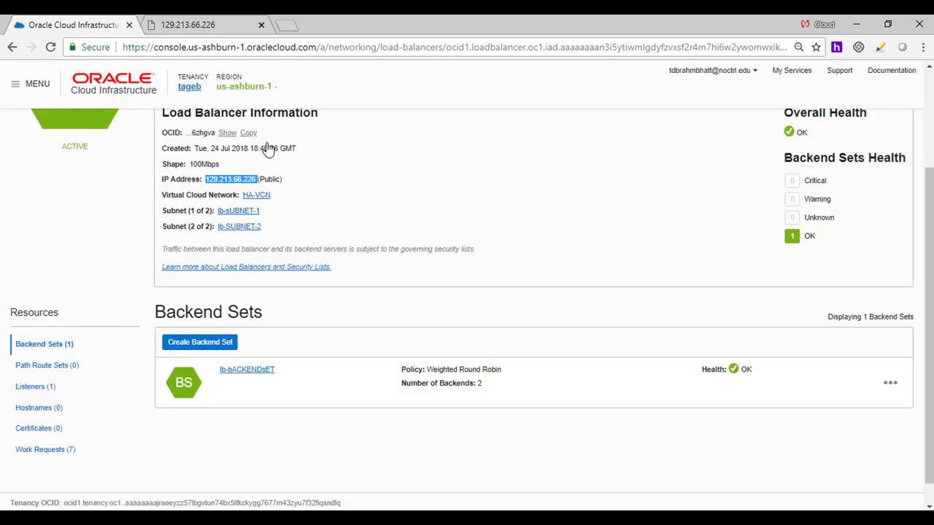
{"action": "left_click", "coordinate": [51, 48]}
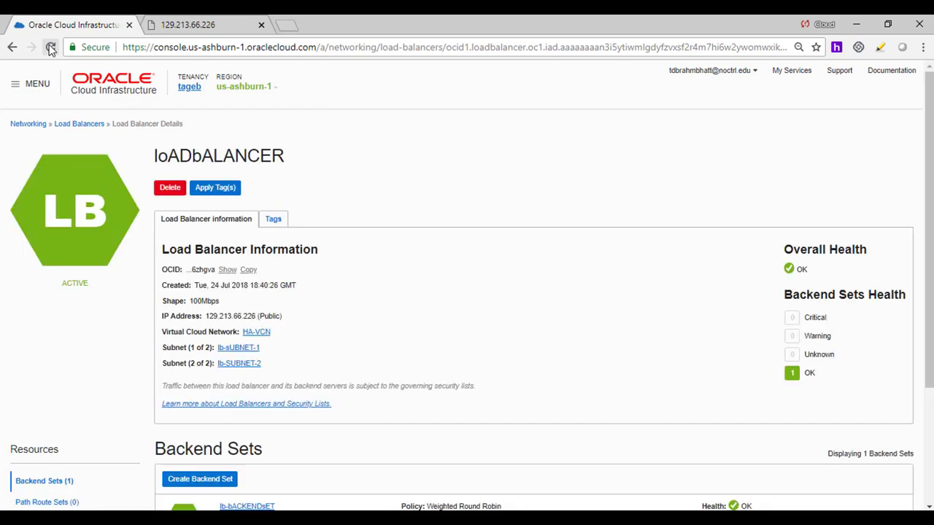
Switch to the webserver2 terminal and stop Apache with "service httpd stop"
{"action": "mouse_move", "coordinate": [522, 511]}
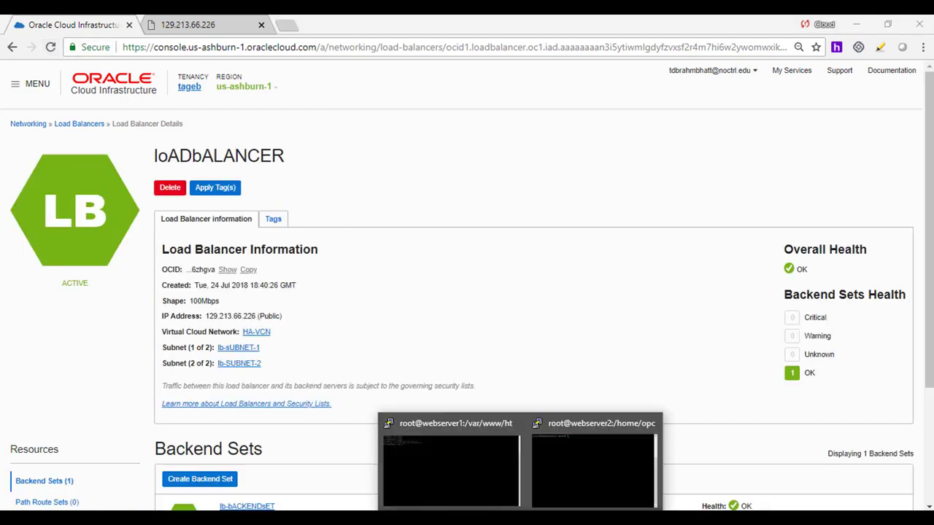
{"action": "left_click", "coordinate": [536, 464]}
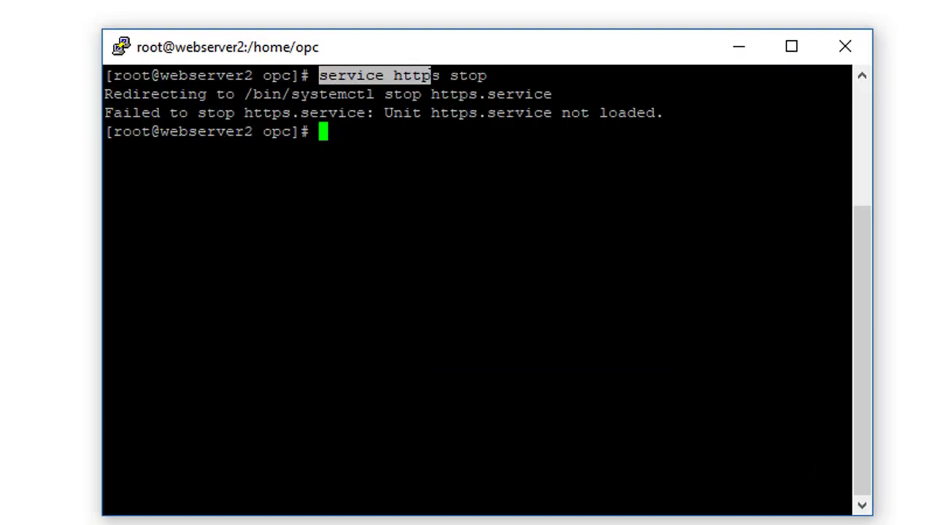
{"action": "type", "text": "service http"}
{"action": "type", "text": "d"}
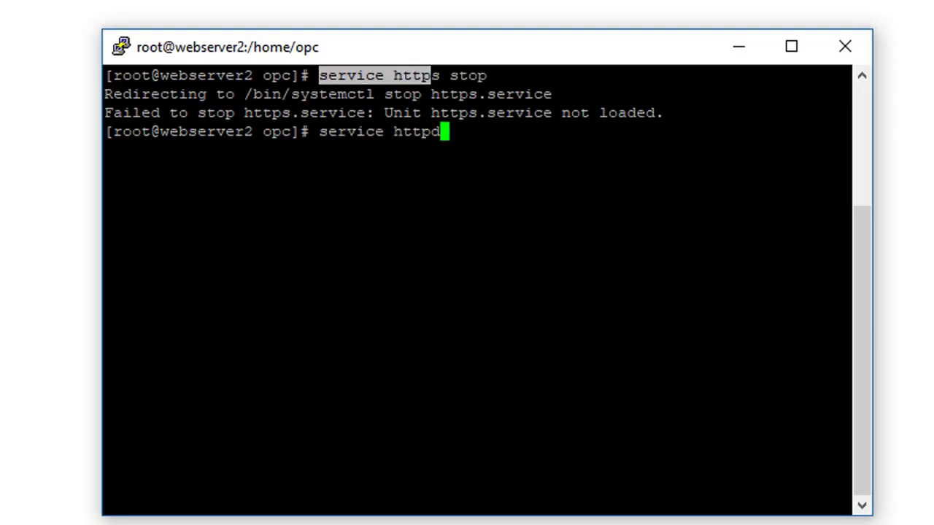
{"action": "type", "text": " stop"}
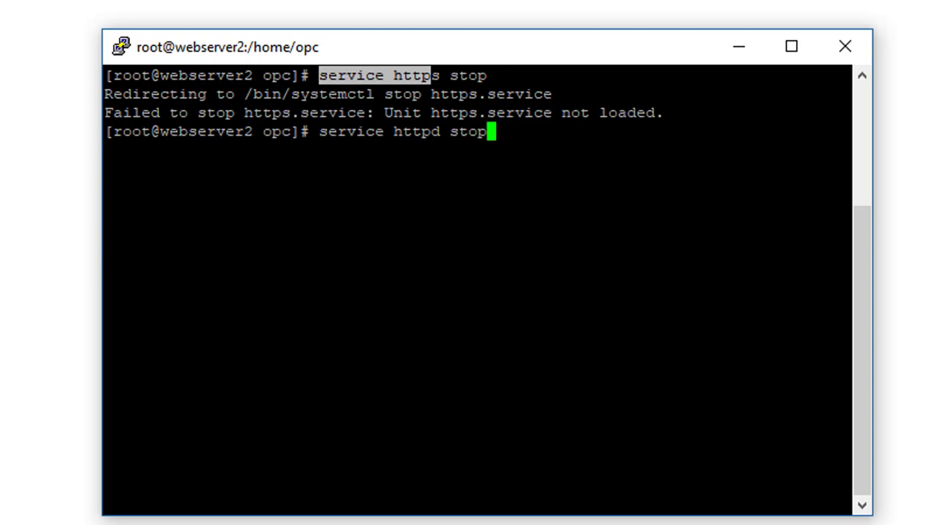
{"action": "key", "text": "Return"}
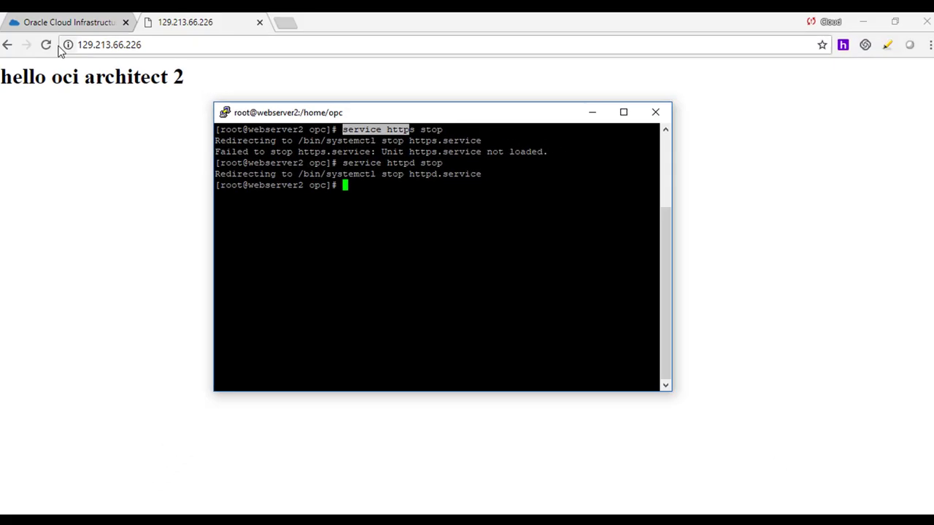
Reload the page at 129.213.66.226 and return to the loADbALANCER details to check the backend set health
{"action": "left_click", "coordinate": [50, 47]}
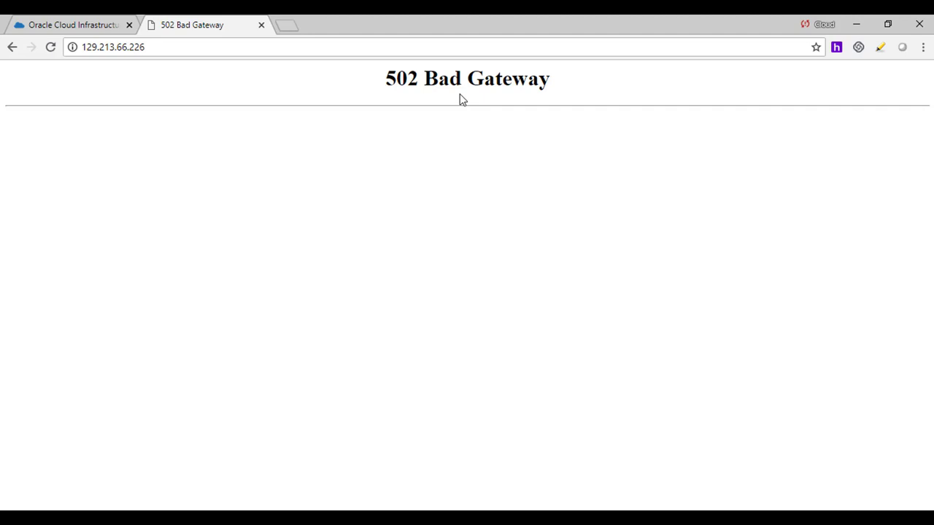
{"action": "left_click", "coordinate": [77, 24]}
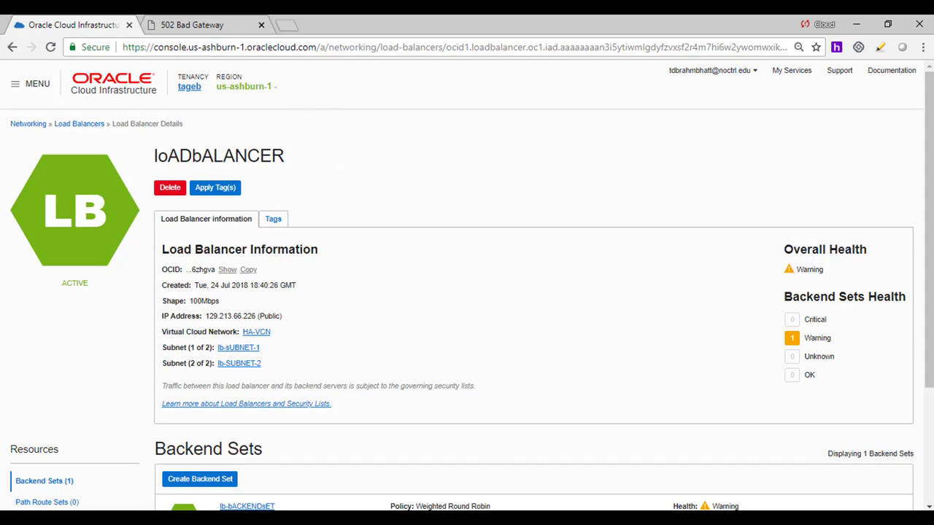
Switch to the webserver1 terminal and start the httpd service again
{"action": "mouse_move", "coordinate": [504, 501]}
{"action": "left_click", "coordinate": [486, 478]}
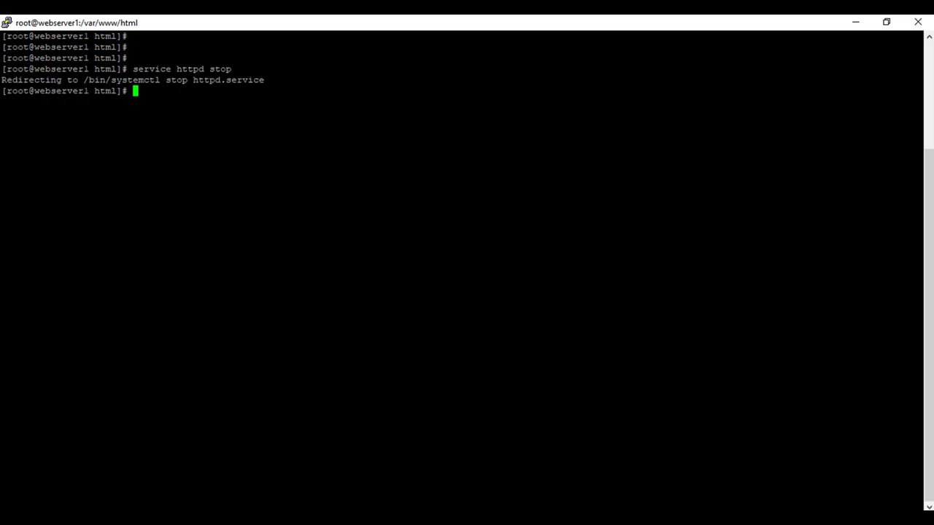
{"action": "type", "text": "service httpd"}
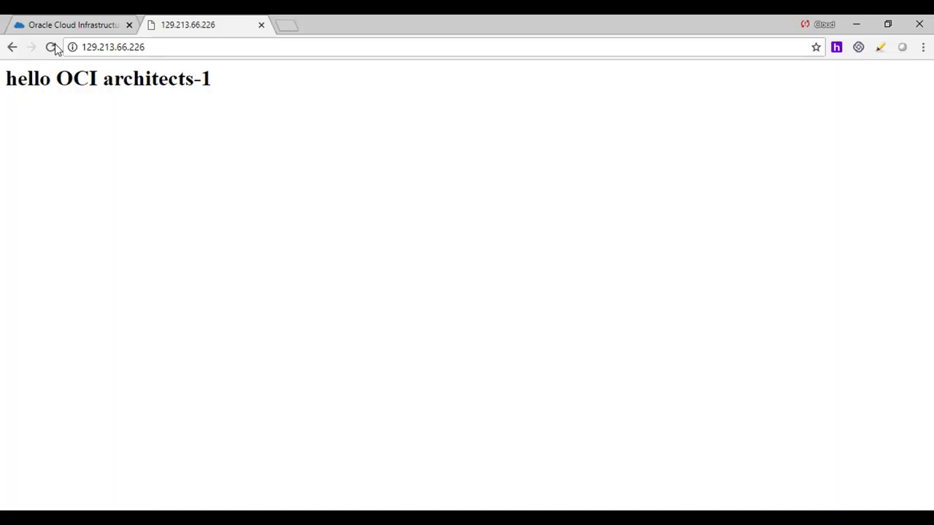
Reload the page at 129.213.66.226 four times and look at loADbALANCER's health in the console
{"action": "left_click", "coordinate": [51, 46]}
{"action": "left_click", "coordinate": [51, 47]}
{"action": "left_click", "coordinate": [51, 46]}
{"action": "left_click", "coordinate": [51, 47]}
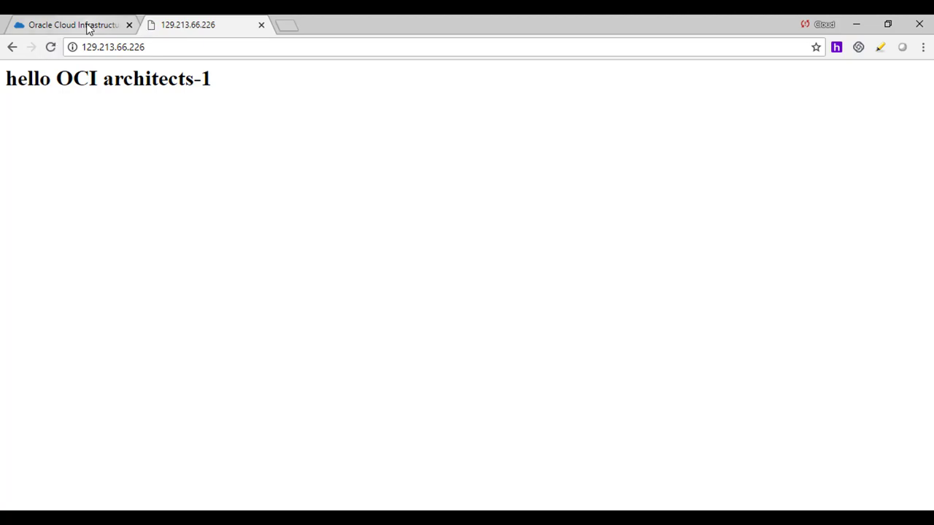
{"action": "left_click", "coordinate": [85, 26]}
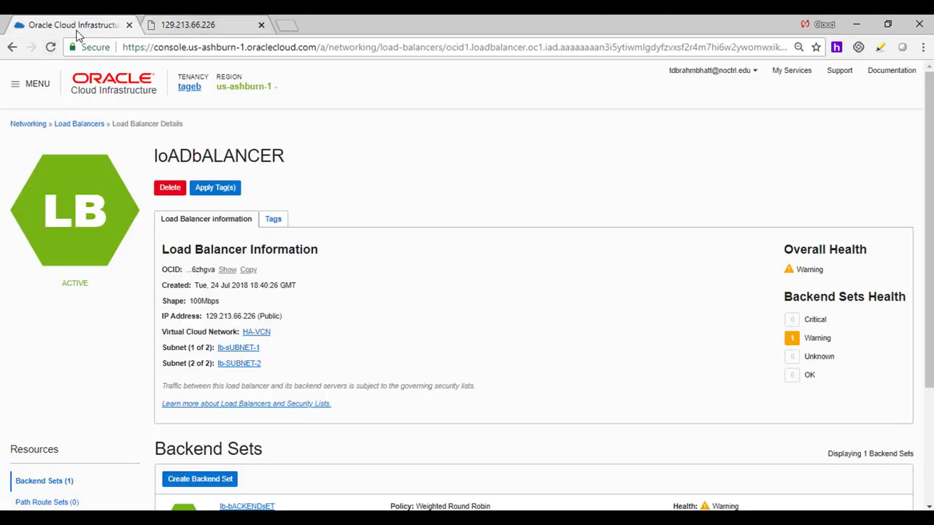
{"action": "left_click", "coordinate": [188, 27]}
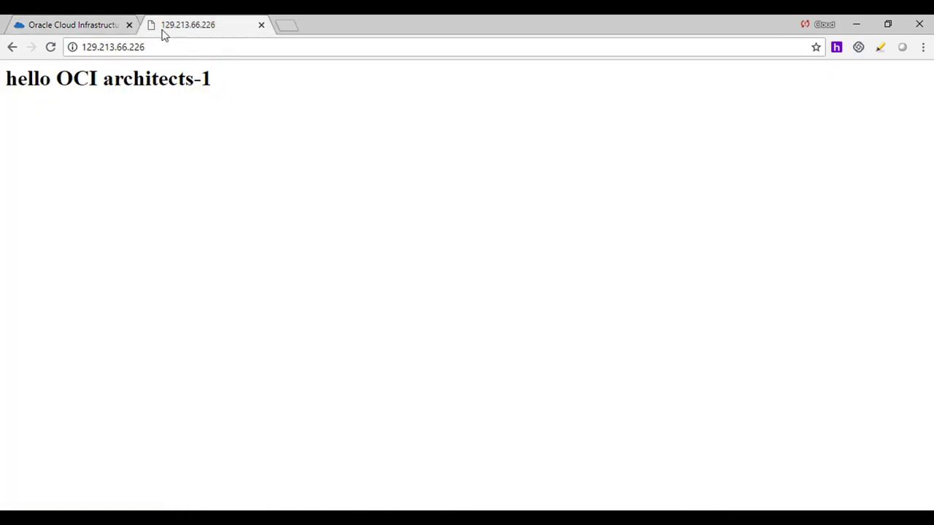
Switch to the webserver2 terminal and start Apache with "service httpd start"
{"action": "key", "text": "alt+Tab"}
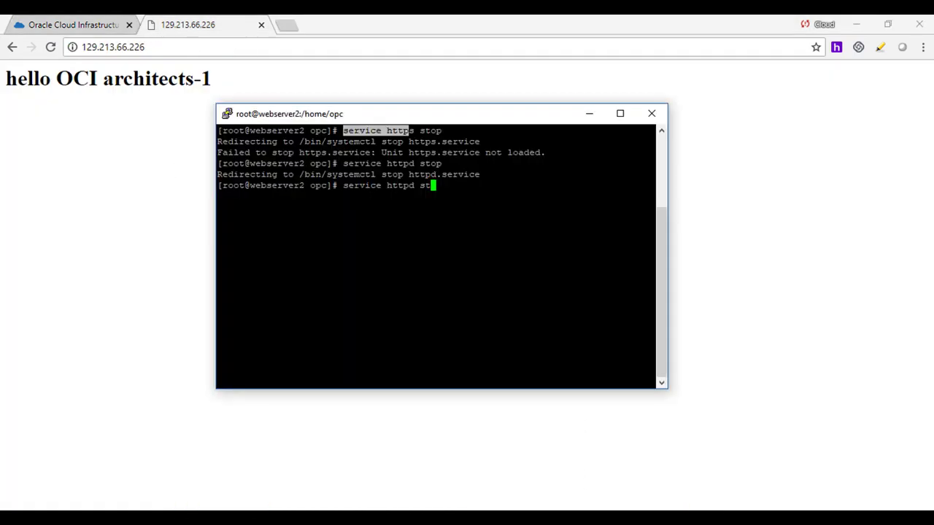
{"action": "type", "text": "art"}
{"action": "key", "text": "Return"}
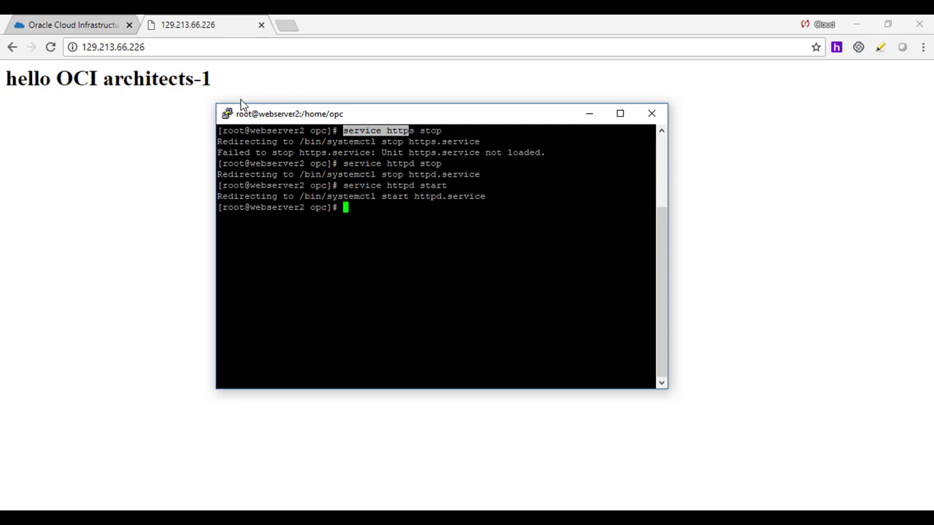
Refresh the loADbALANCER details, then reload the page at 129.213.66.226 six times to check how requests are distributed
{"action": "left_click", "coordinate": [73, 29]}
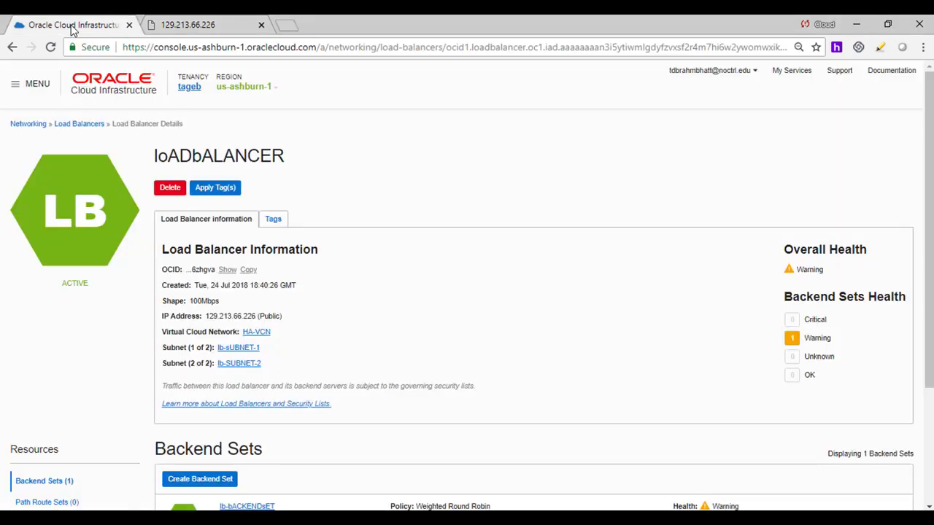
{"action": "left_click", "coordinate": [50, 46]}
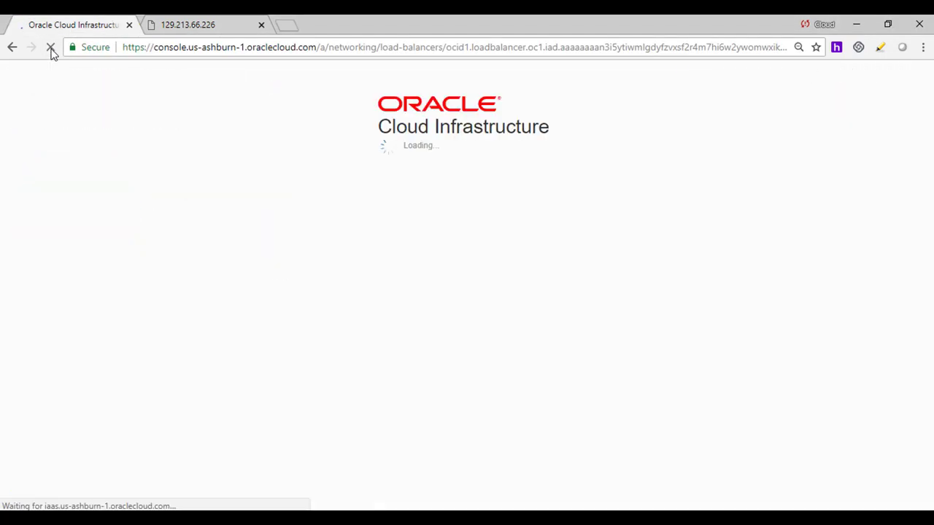
{"action": "left_click", "coordinate": [180, 25]}
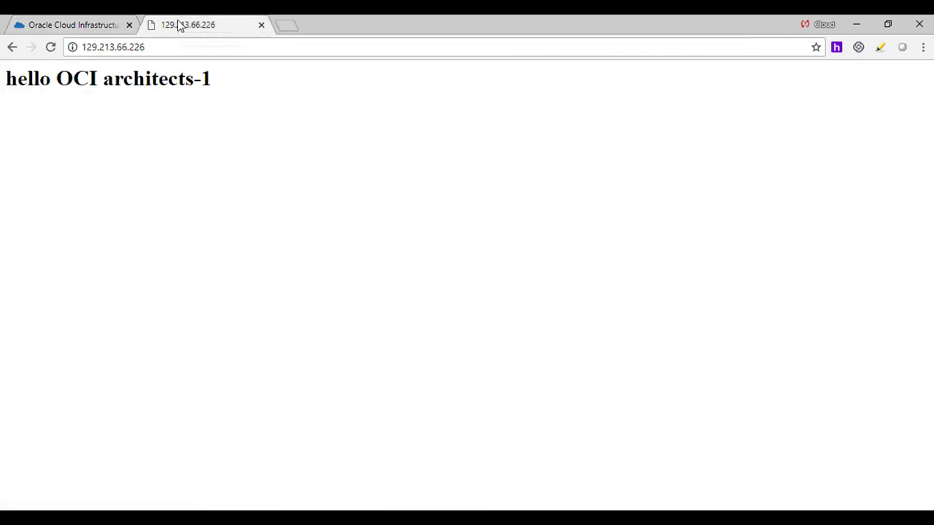
{"action": "left_click", "coordinate": [53, 47]}
{"action": "left_click", "coordinate": [50, 47]}
{"action": "left_click", "coordinate": [51, 47]}
{"action": "left_click", "coordinate": [51, 47]}
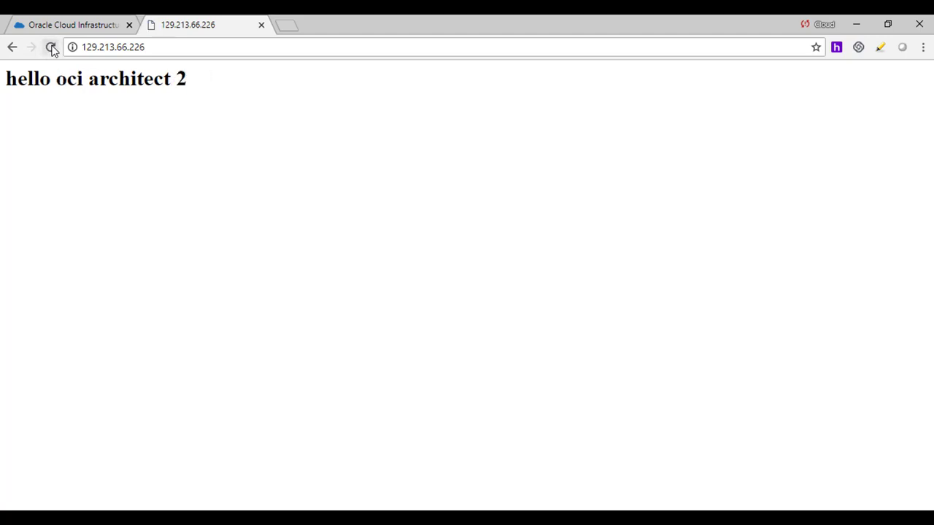
{"action": "left_click", "coordinate": [51, 47]}
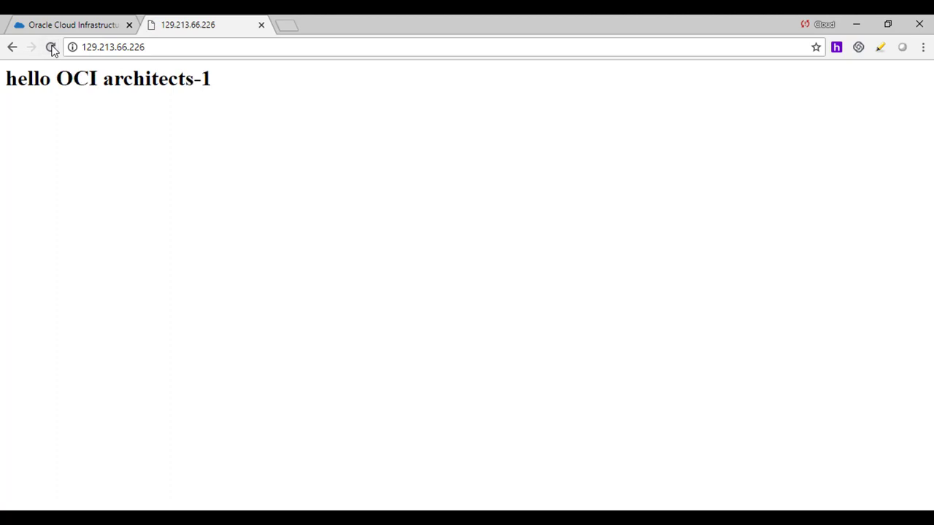
{"action": "left_click", "coordinate": [51, 48]}
Open the health check settings of lb-bACKENDsET and try to submit an interval of 600 ms
{"action": "left_click", "coordinate": [69, 26]}
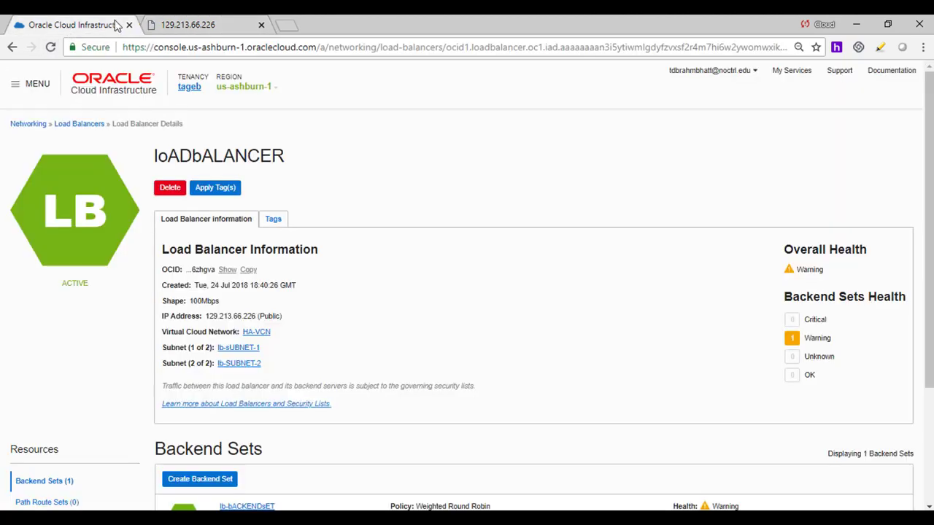
{"action": "left_click", "coordinate": [165, 27]}
{"action": "left_click", "coordinate": [86, 25]}
{"action": "scroll", "coordinate": [399, 308], "scroll_direction": "down", "scroll_amount": 1}
{"action": "scroll", "coordinate": [399, 308], "scroll_direction": "down", "scroll_amount": 2}
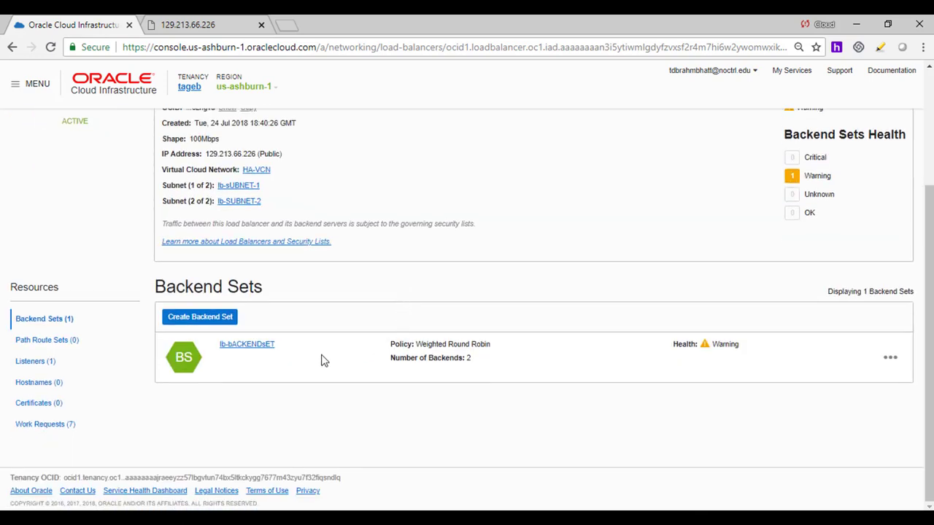
{"action": "left_click", "coordinate": [892, 357]}
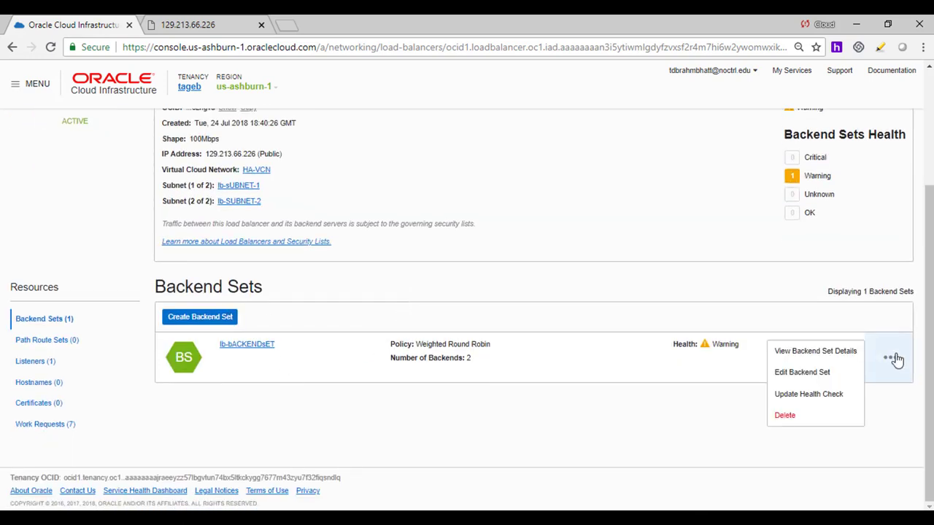
{"action": "left_click", "coordinate": [842, 397]}
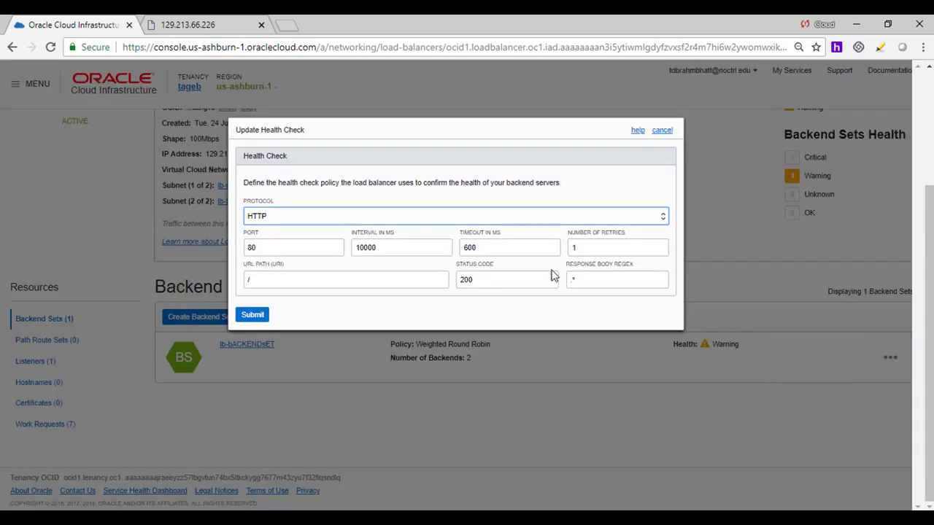
{"action": "left_click", "coordinate": [382, 248]}
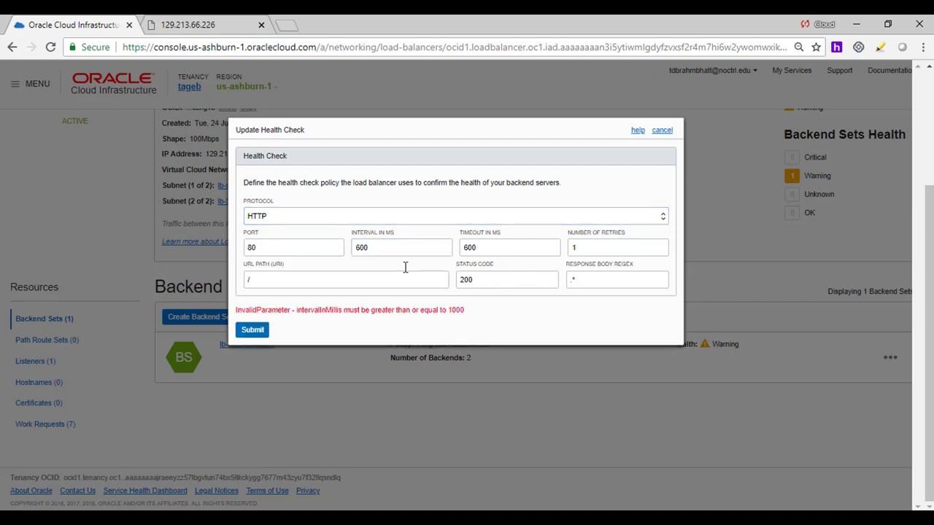
Set the health check interval to 1000 ms and submit the update
{"action": "left_click_drag", "start_coordinate": [390, 251], "coordinate": [296, 256]}
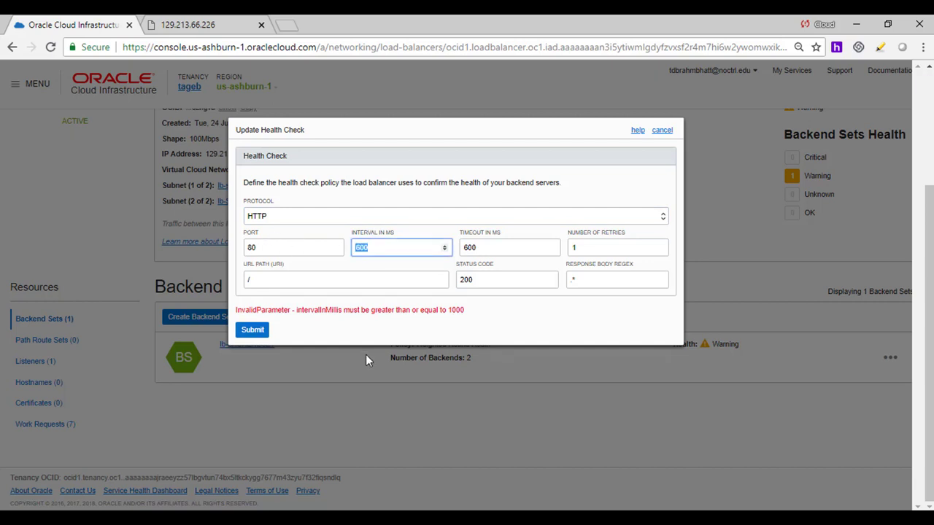
{"action": "type", "text": "1000"}
{"action": "left_click", "coordinate": [257, 332]}
{"action": "left_click", "coordinate": [251, 227]}
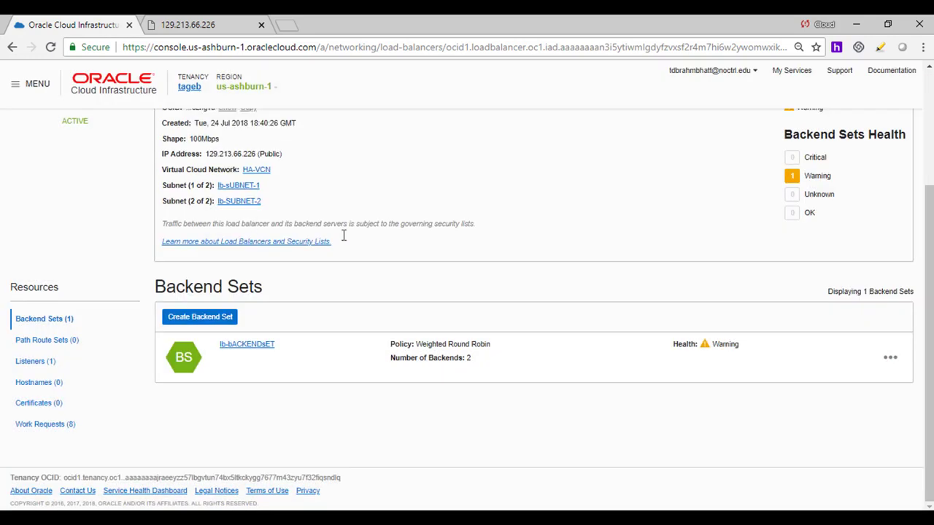
Return to the page at 129.213.66.226 and reload it to check the load balancer's response
{"action": "left_click", "coordinate": [210, 26]}
{"action": "left_click", "coordinate": [50, 46]}
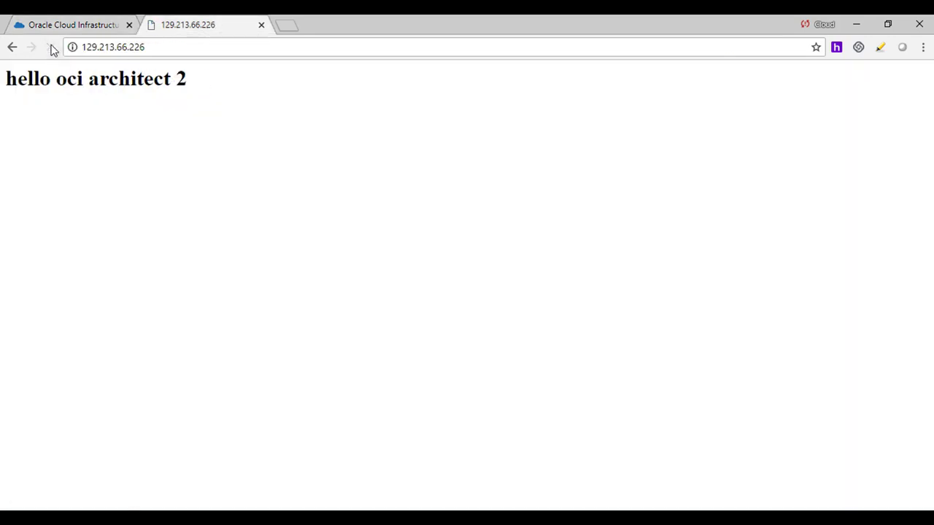
Reload the page at 129.213.66.226 two more times, then check the overall and backend set health of loADbALANCER
{"action": "left_click", "coordinate": [50, 46]}
{"action": "left_click", "coordinate": [51, 46]}
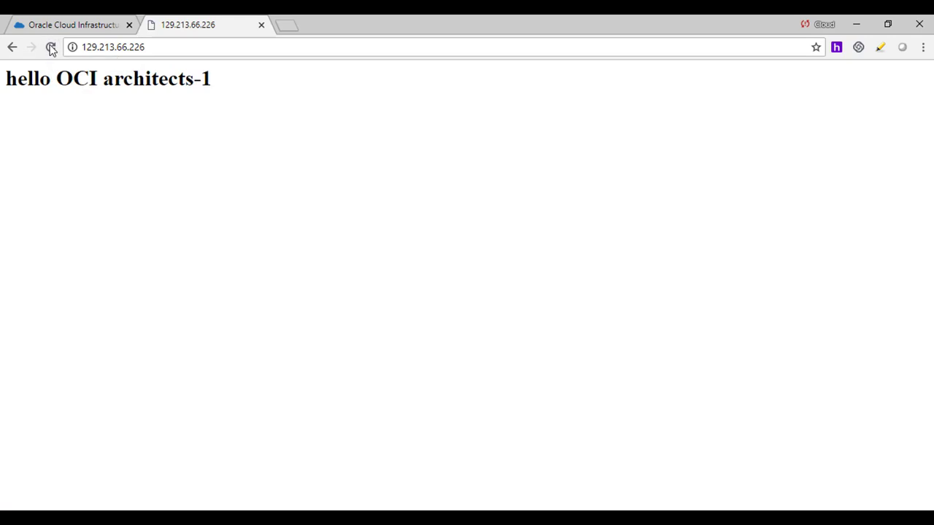
{"action": "left_click", "coordinate": [89, 23]}
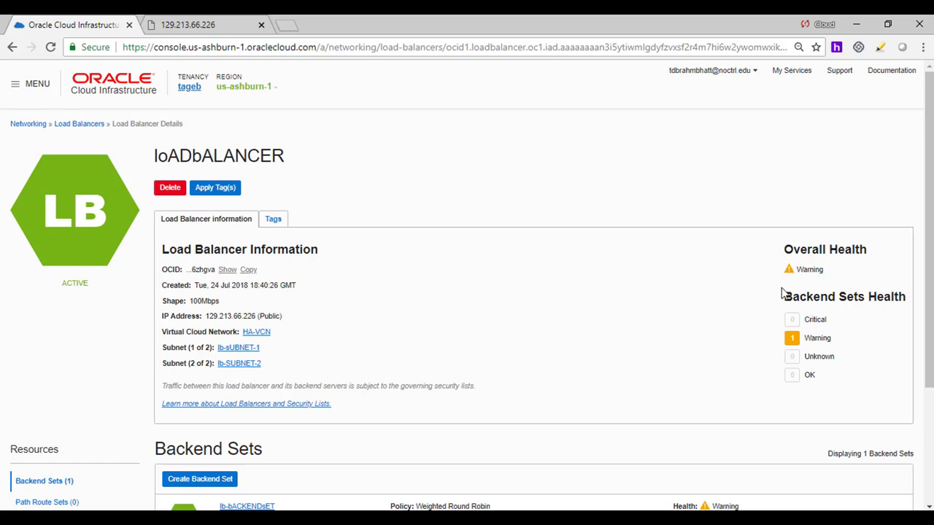
Reload the page at 129.213.66.226 once more, then refresh the loADbALANCER details to recheck its health
{"action": "left_click", "coordinate": [213, 27]}
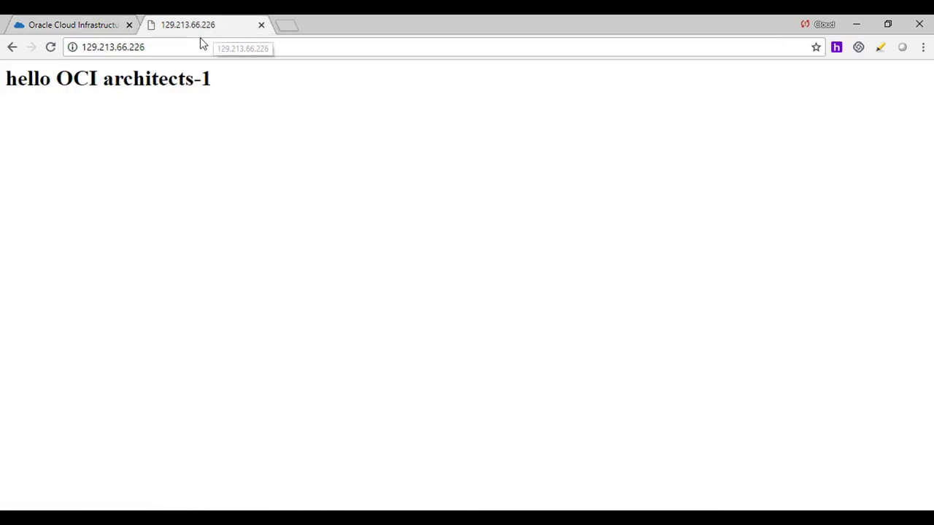
{"action": "left_click", "coordinate": [50, 48]}
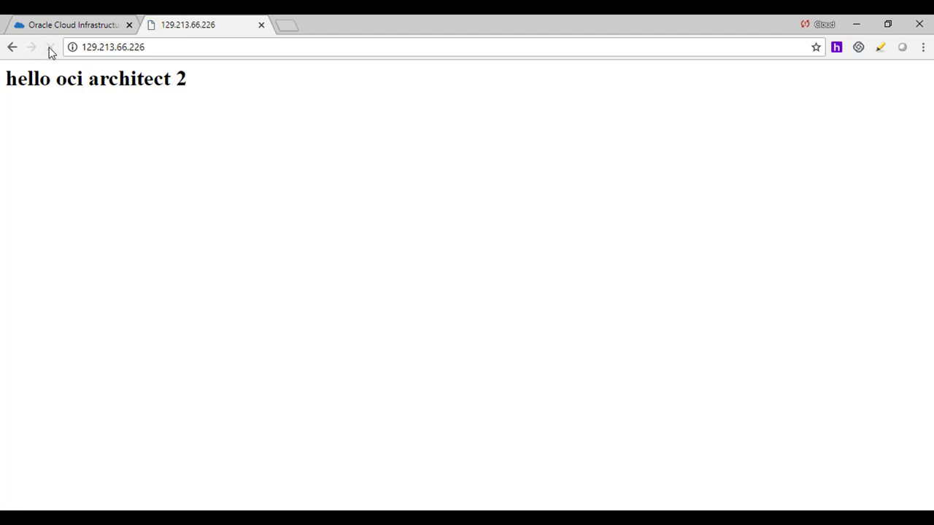
{"action": "left_click", "coordinate": [90, 25]}
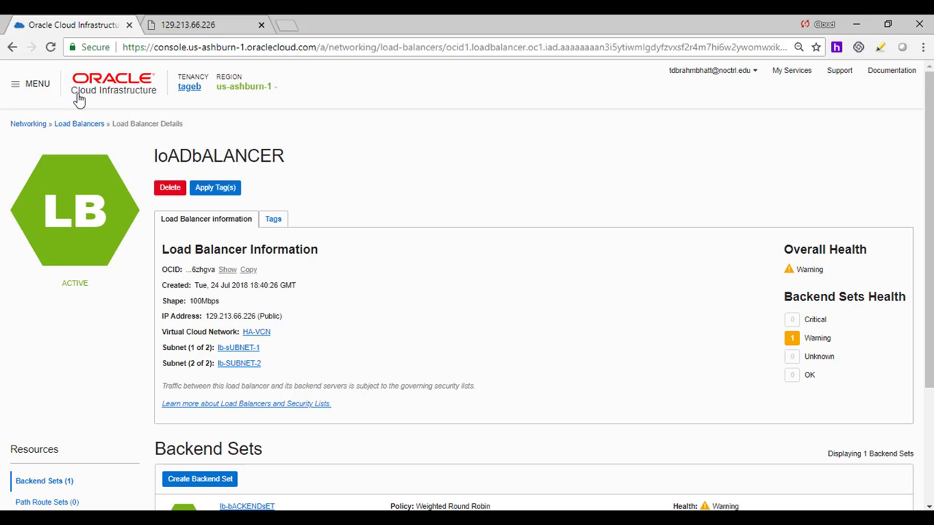
{"action": "left_click", "coordinate": [55, 50]}
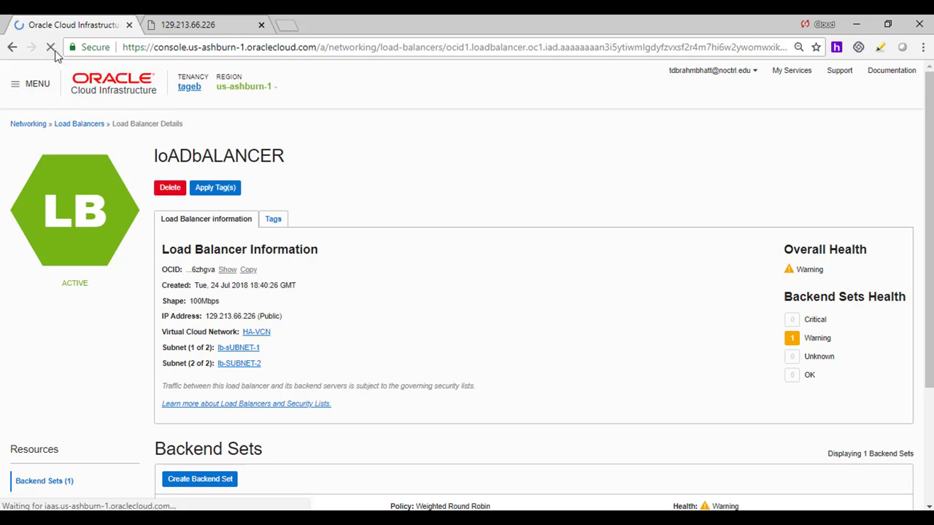